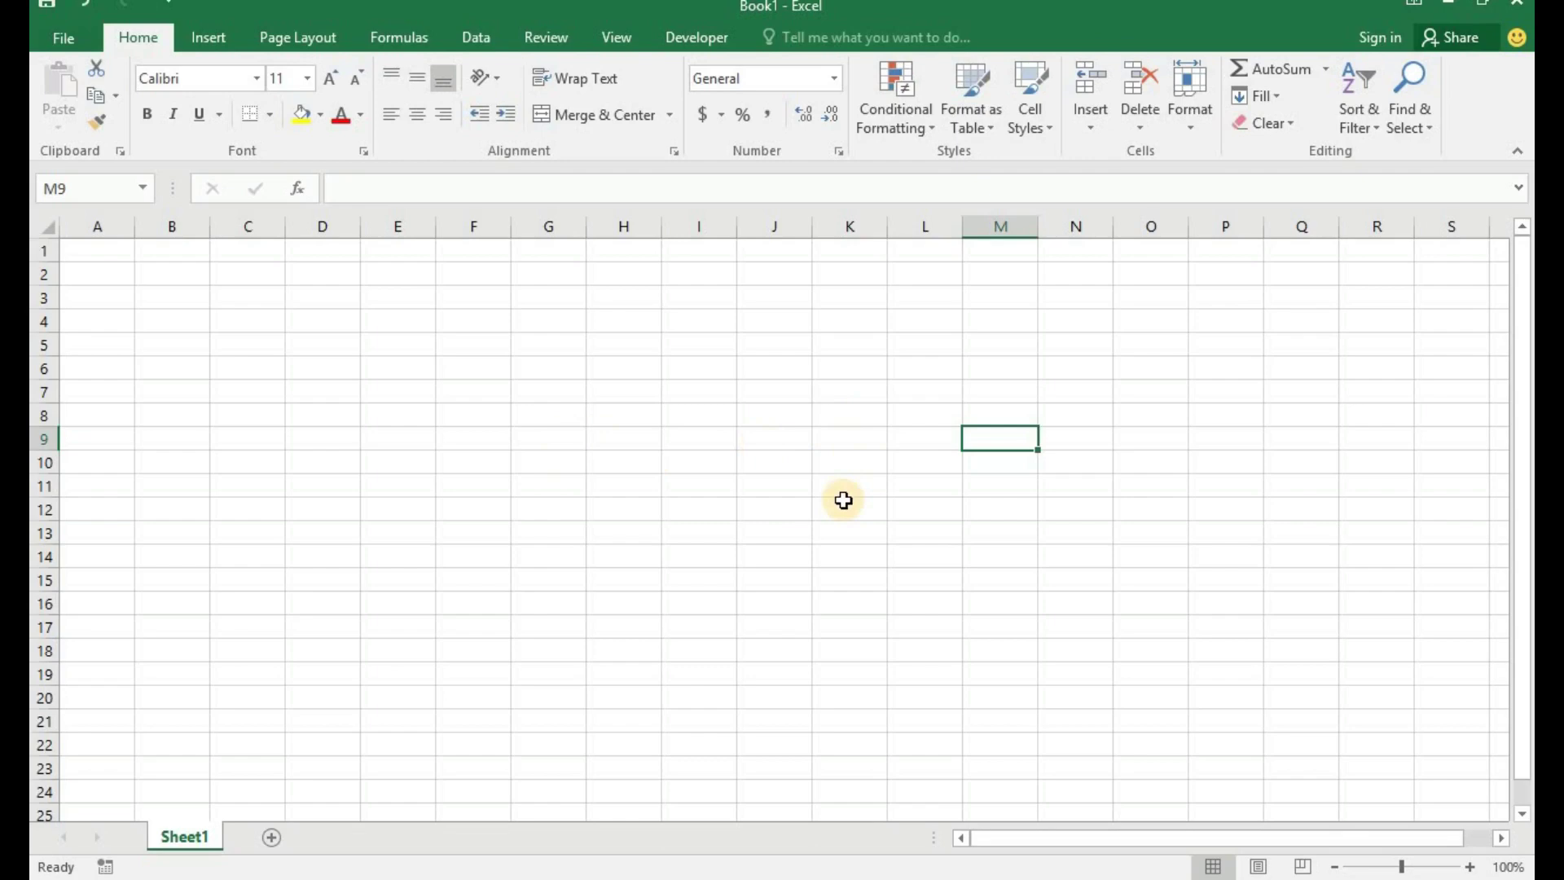
- Show the Insert ribbon commands over the blank workbook
{"action": "left_click", "coordinate": [222, 42]}
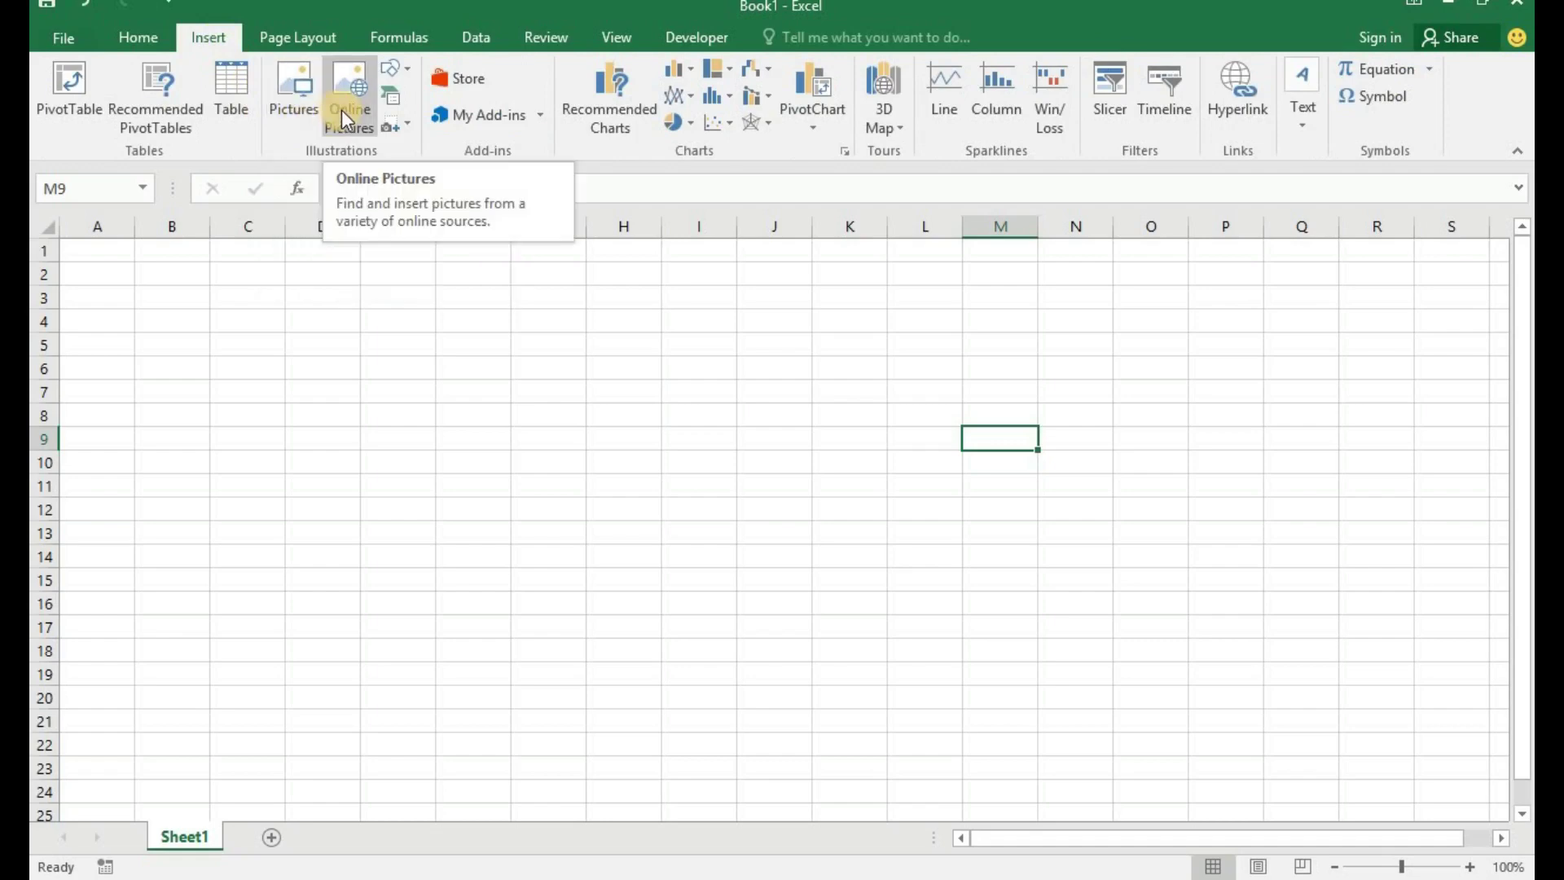
- Insert the RAFIT Solutions logo picture from the New folder and deselect it
{"action": "left_click", "coordinate": [295, 86]}
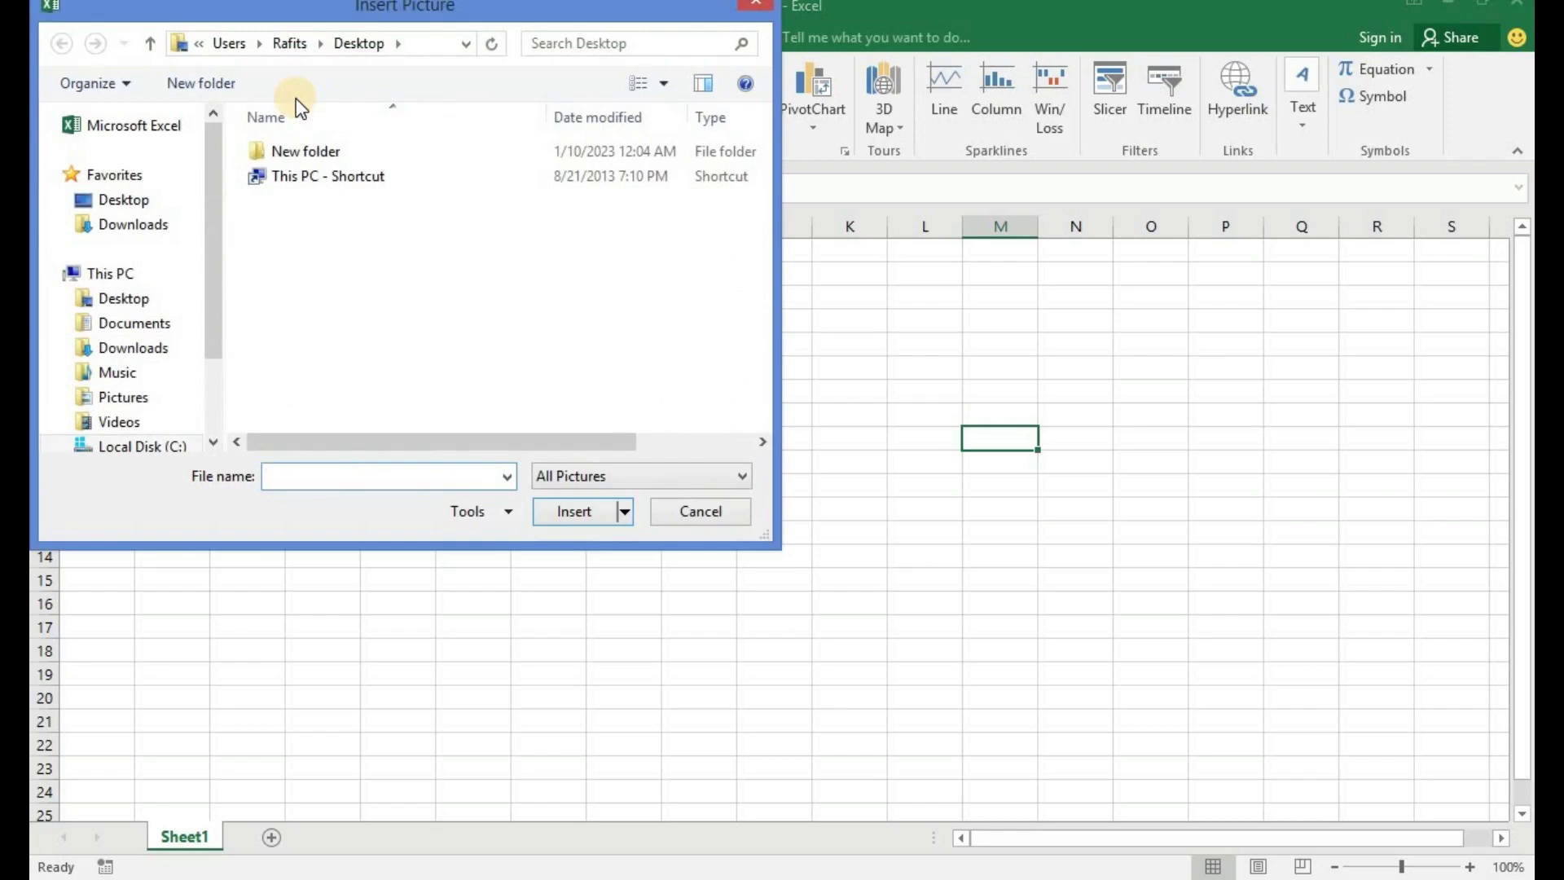
{"action": "double_click", "coordinate": [305, 149]}
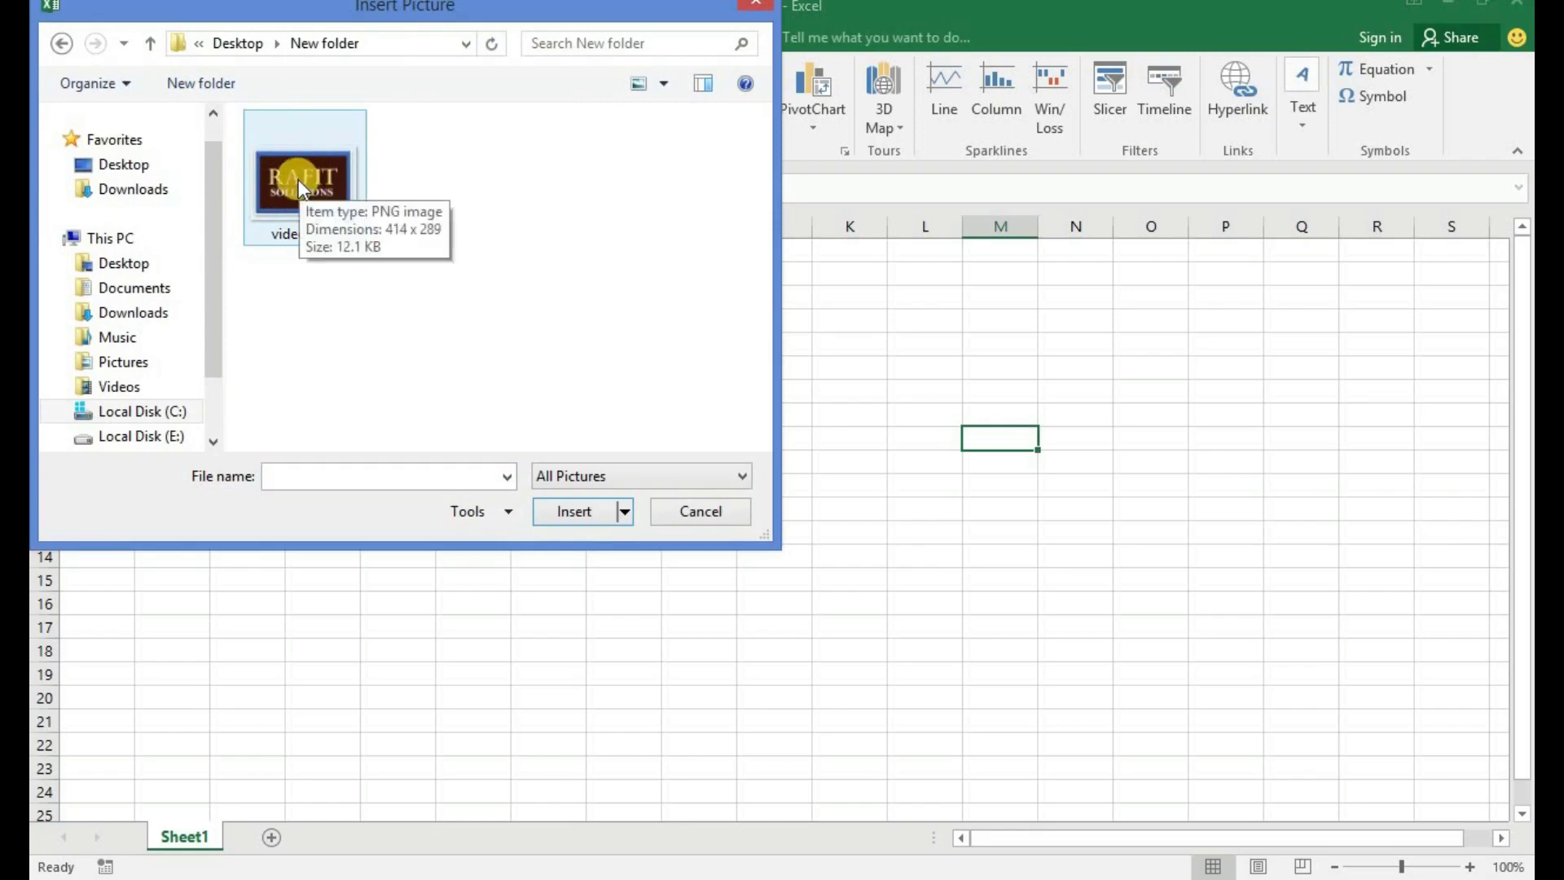
{"action": "double_click", "coordinate": [298, 179]}
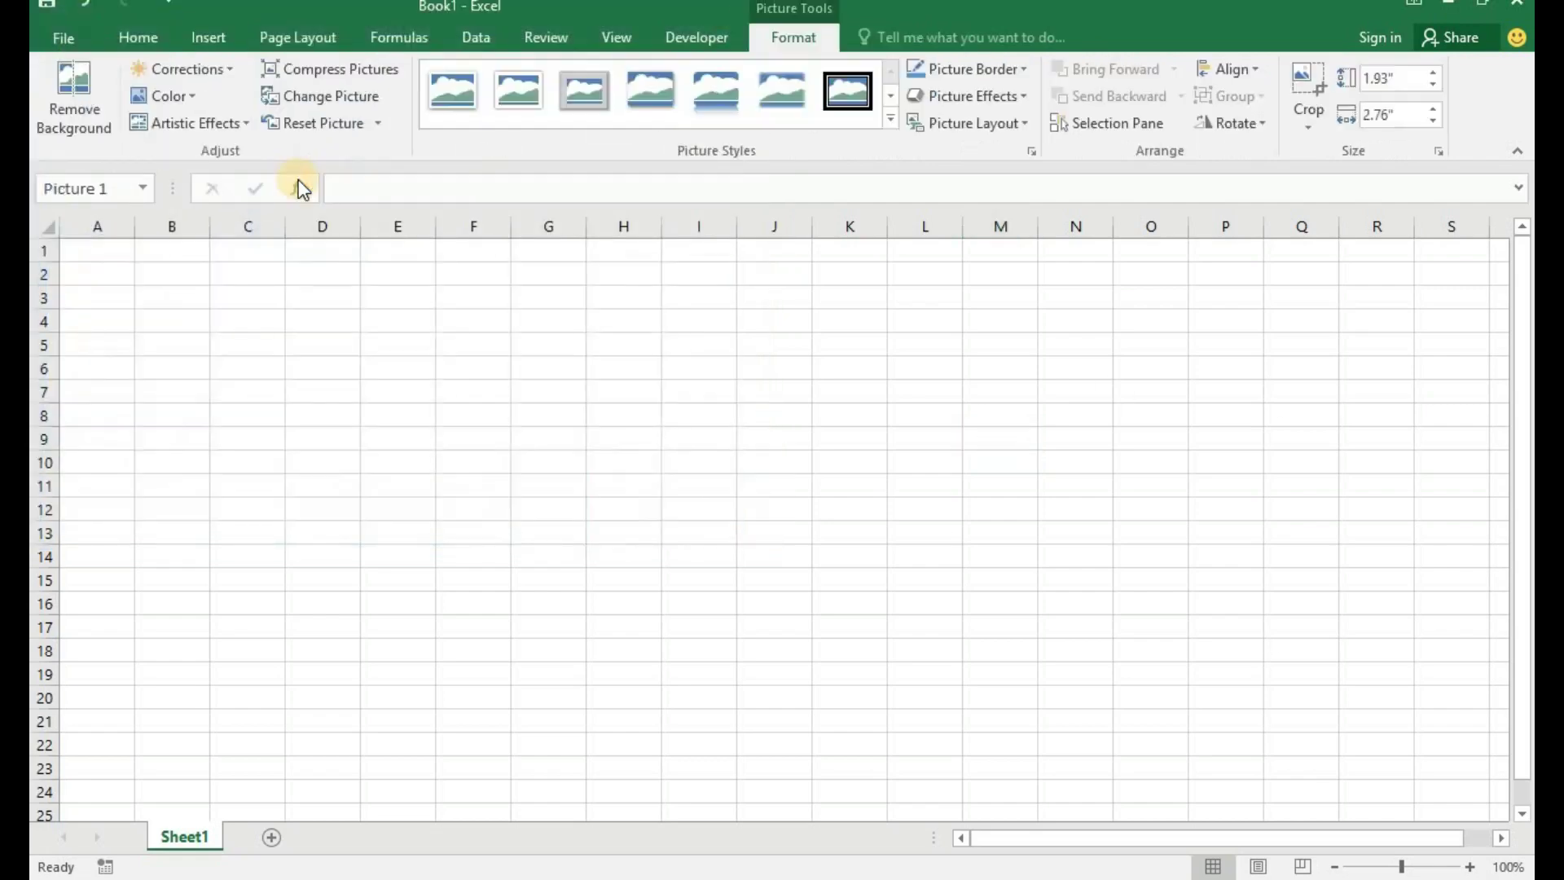
{"action": "left_click", "coordinate": [1024, 325]}
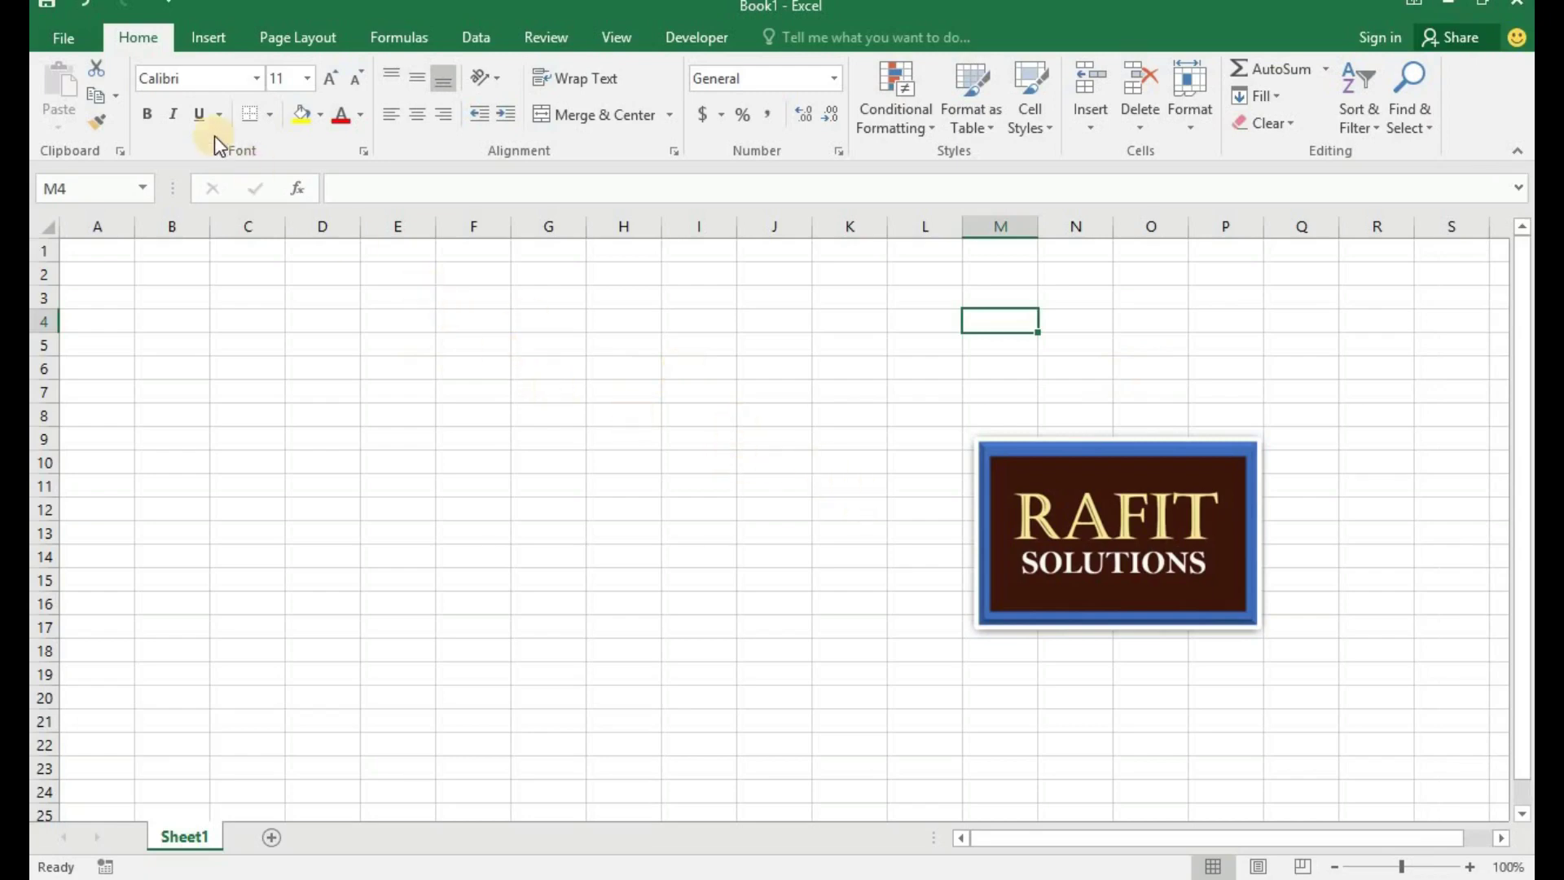
- Reach the Object dialog's Create from File tab via Insert > Text > Object
{"action": "left_click", "coordinate": [206, 39]}
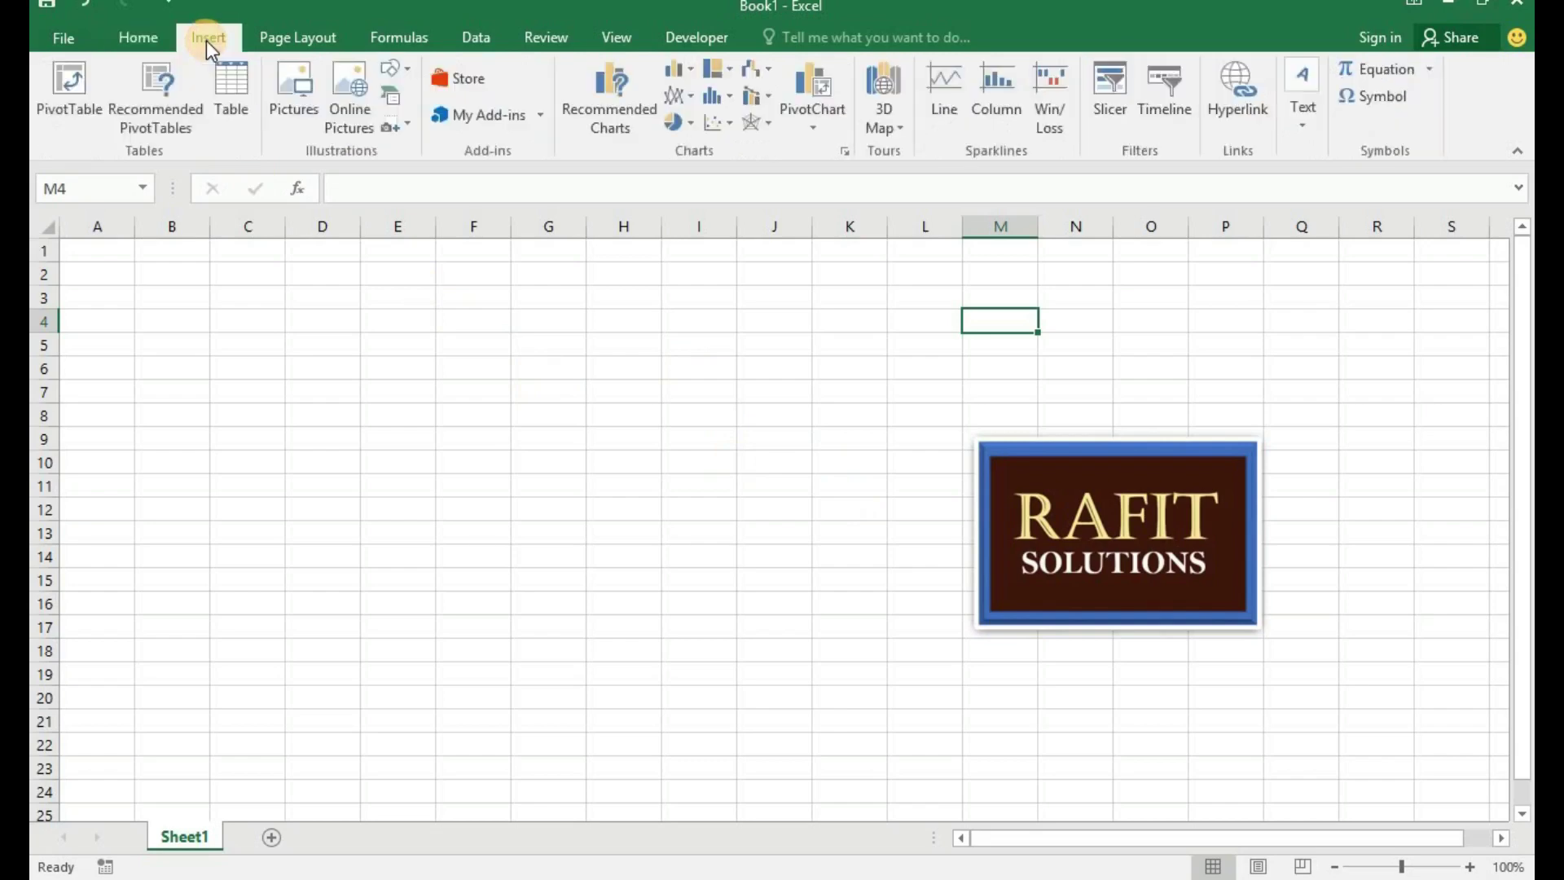
{"action": "left_click", "coordinate": [1309, 118]}
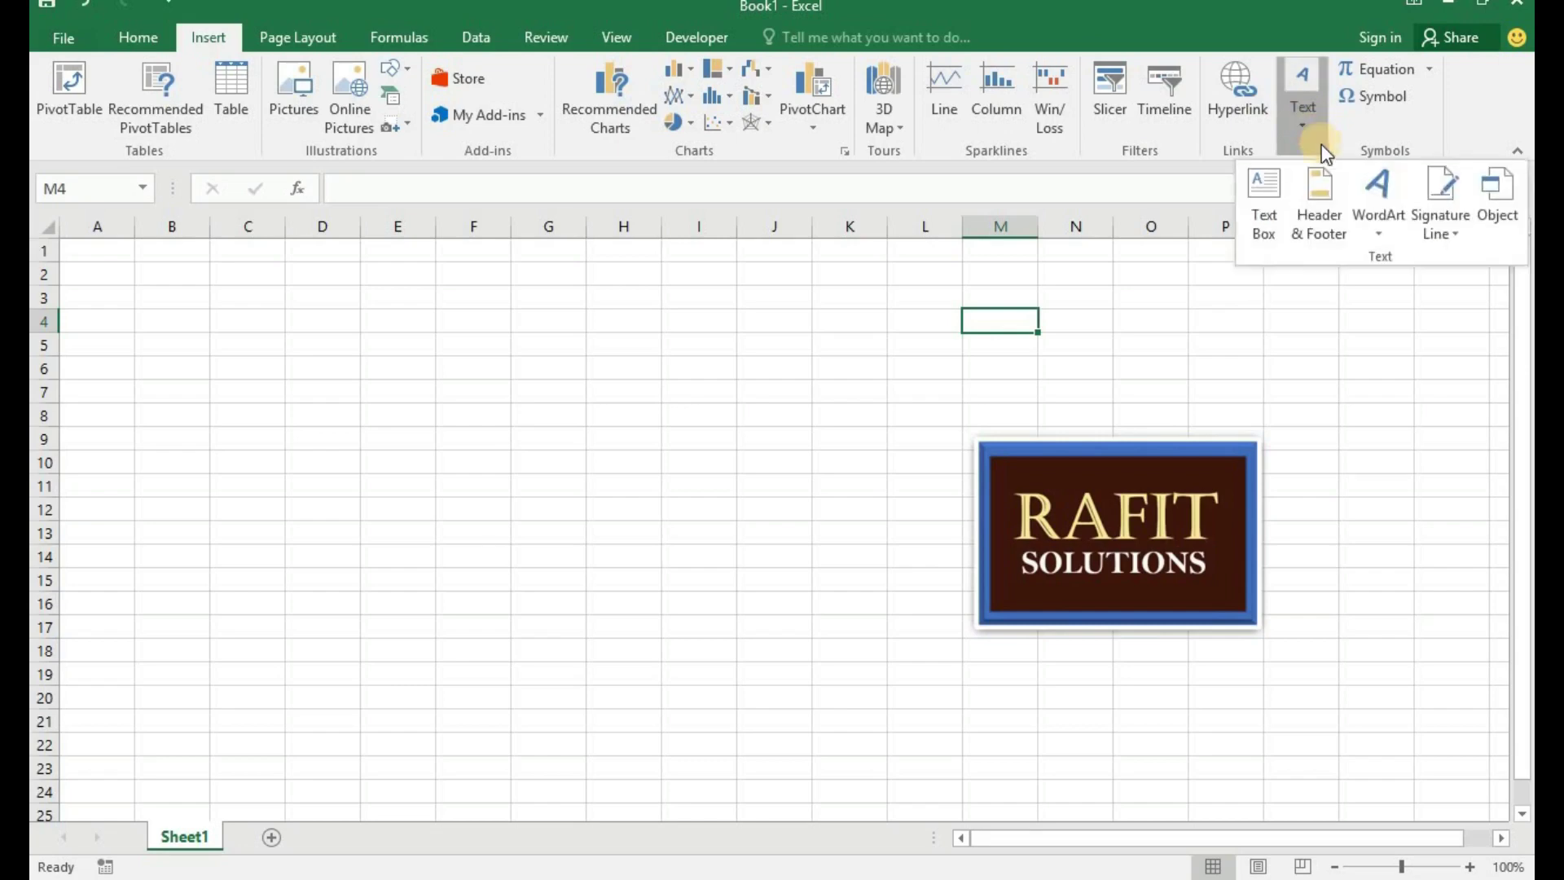
{"action": "left_click", "coordinate": [1494, 204]}
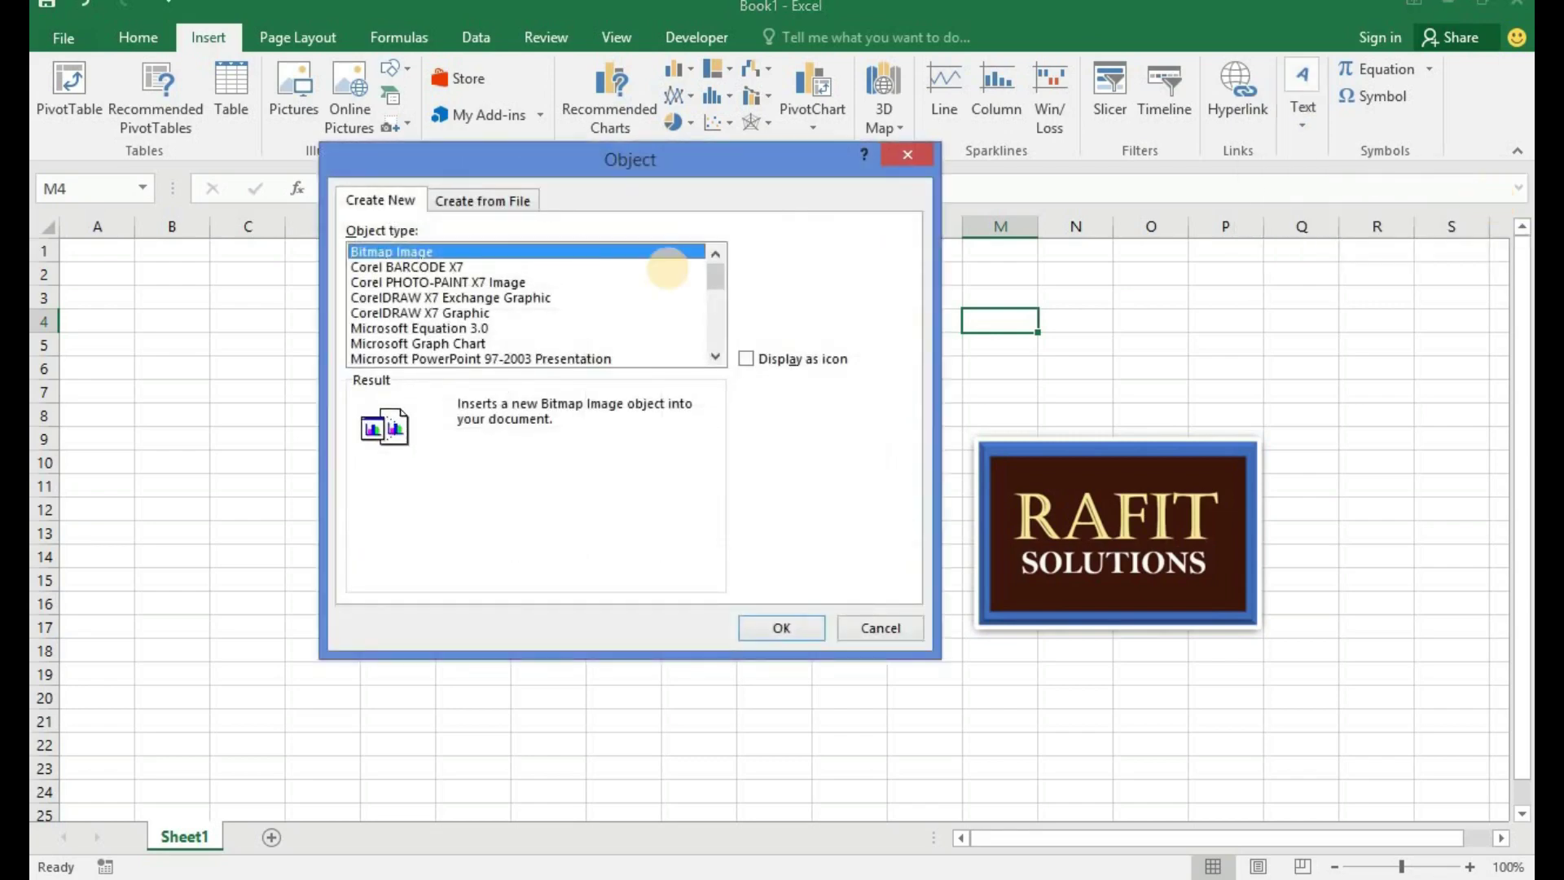
{"action": "left_click", "coordinate": [718, 358]}
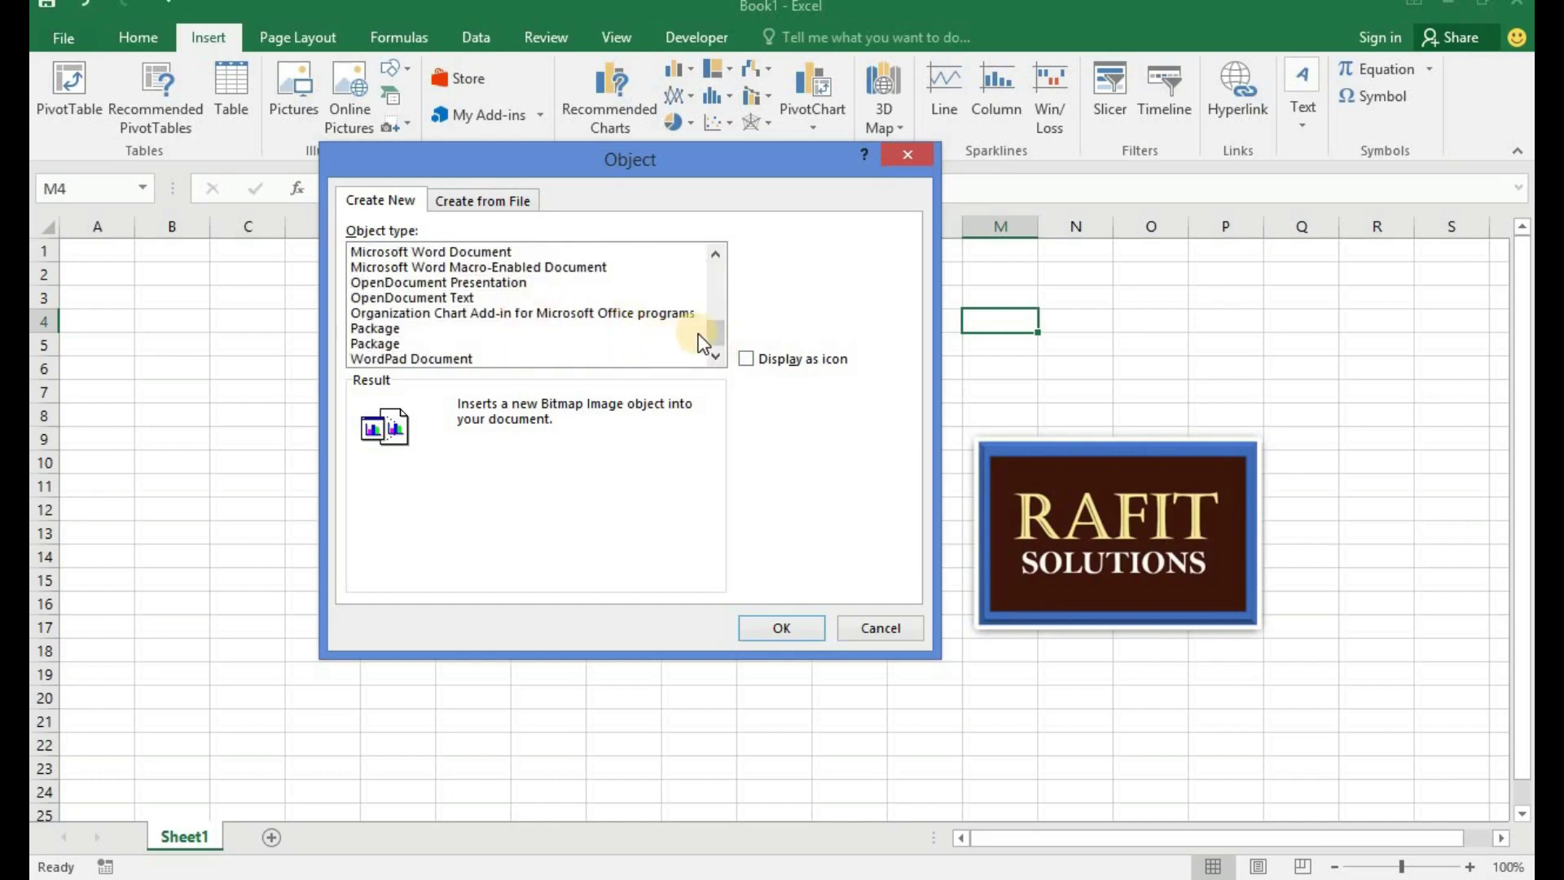
{"action": "left_click_drag", "start_coordinate": [715, 335], "coordinate": [713, 271]}
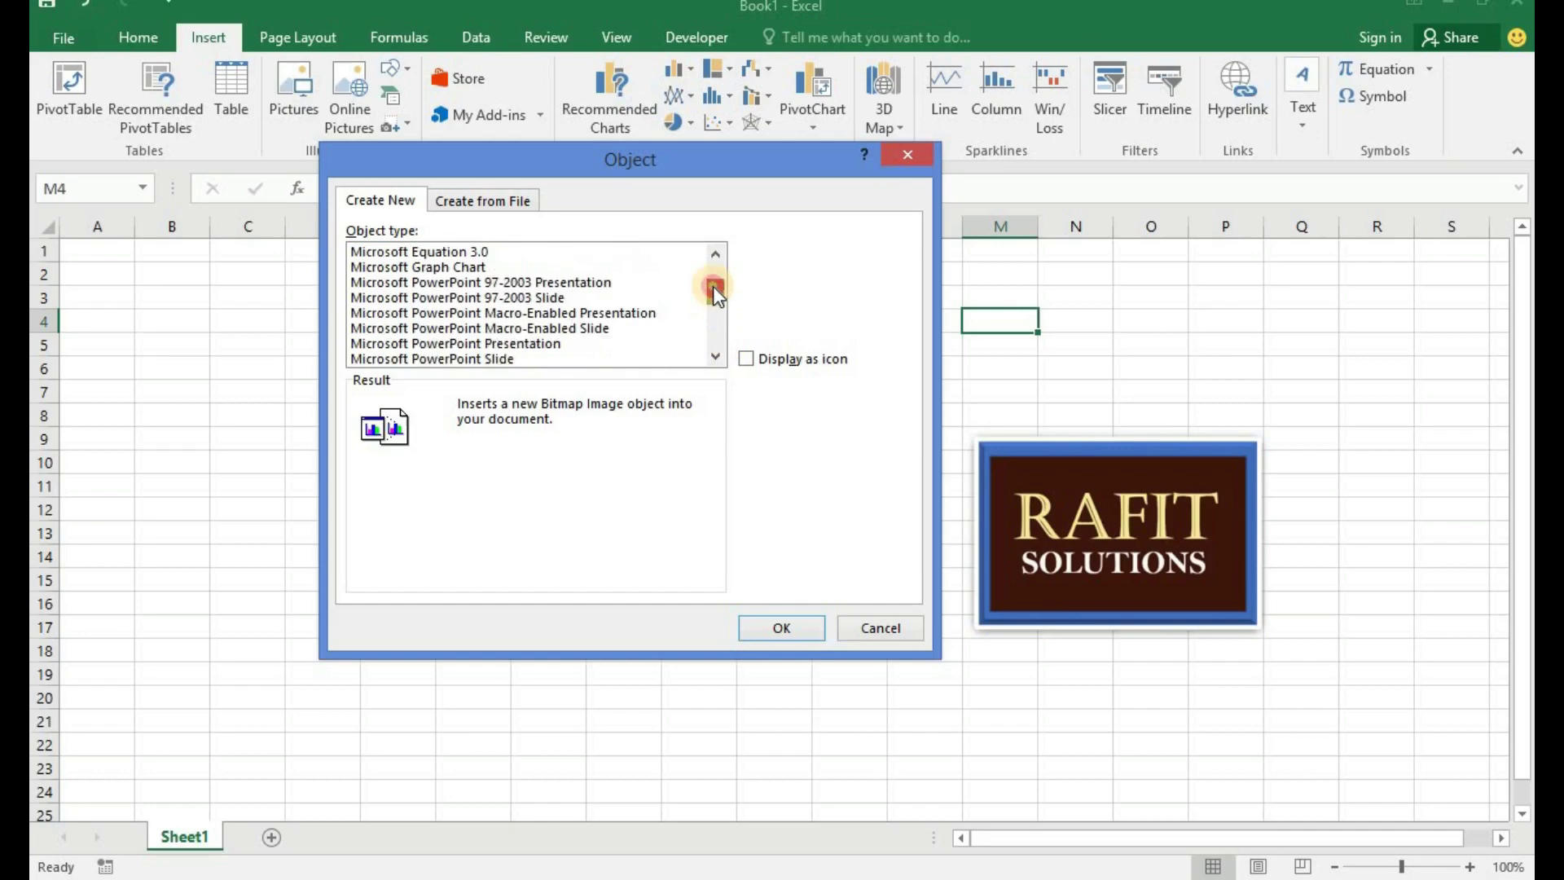
{"action": "left_click", "coordinate": [488, 201]}
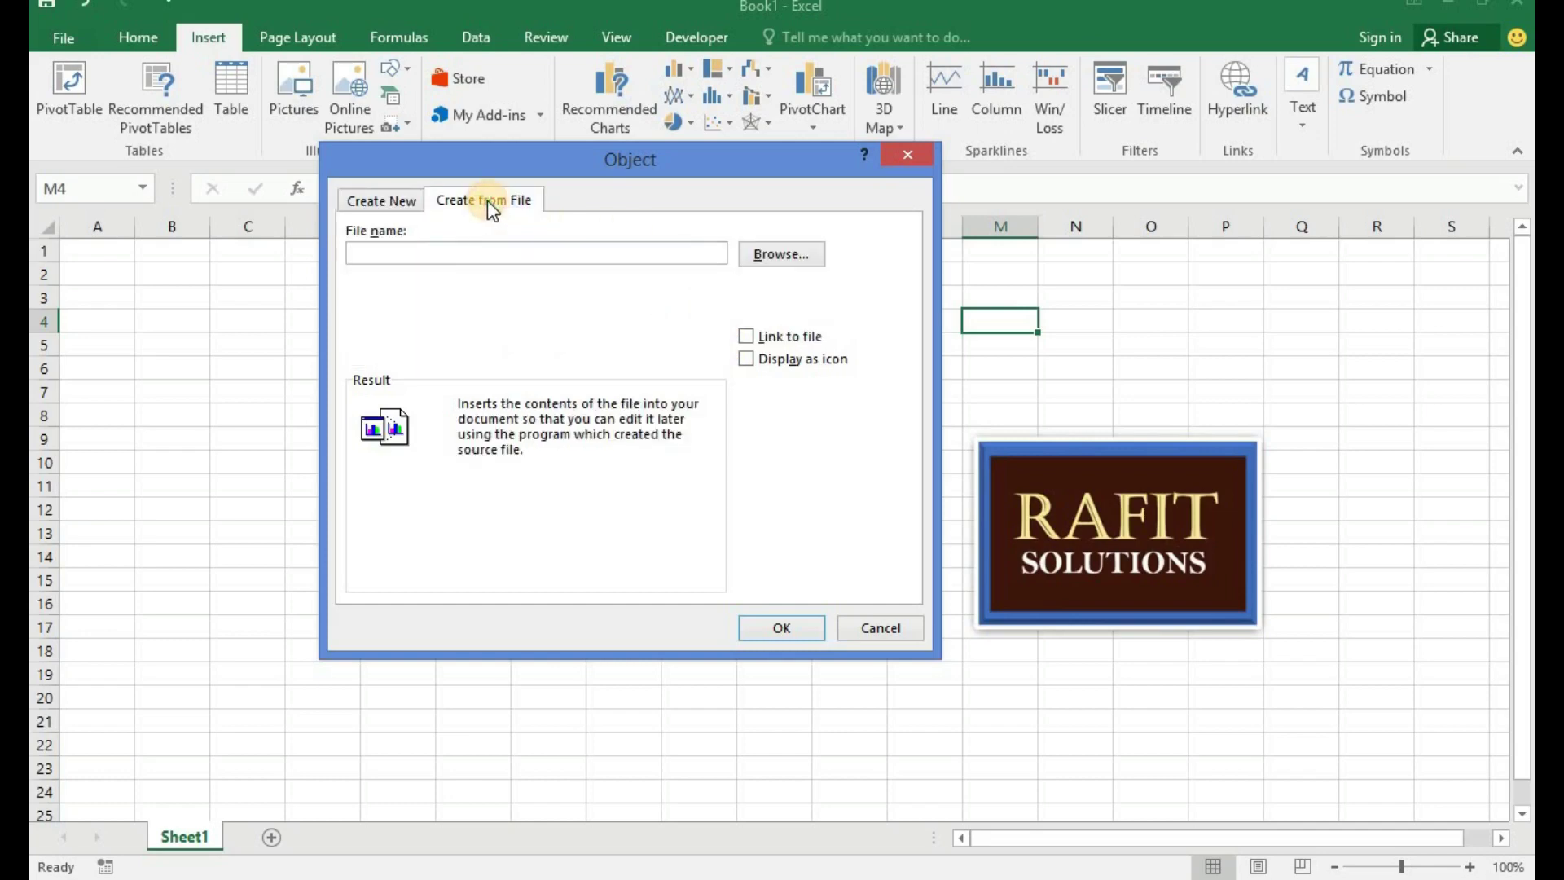
- Embed notes.txt as an icon object and move it to around cells K5–L6
{"action": "left_click", "coordinate": [760, 256]}
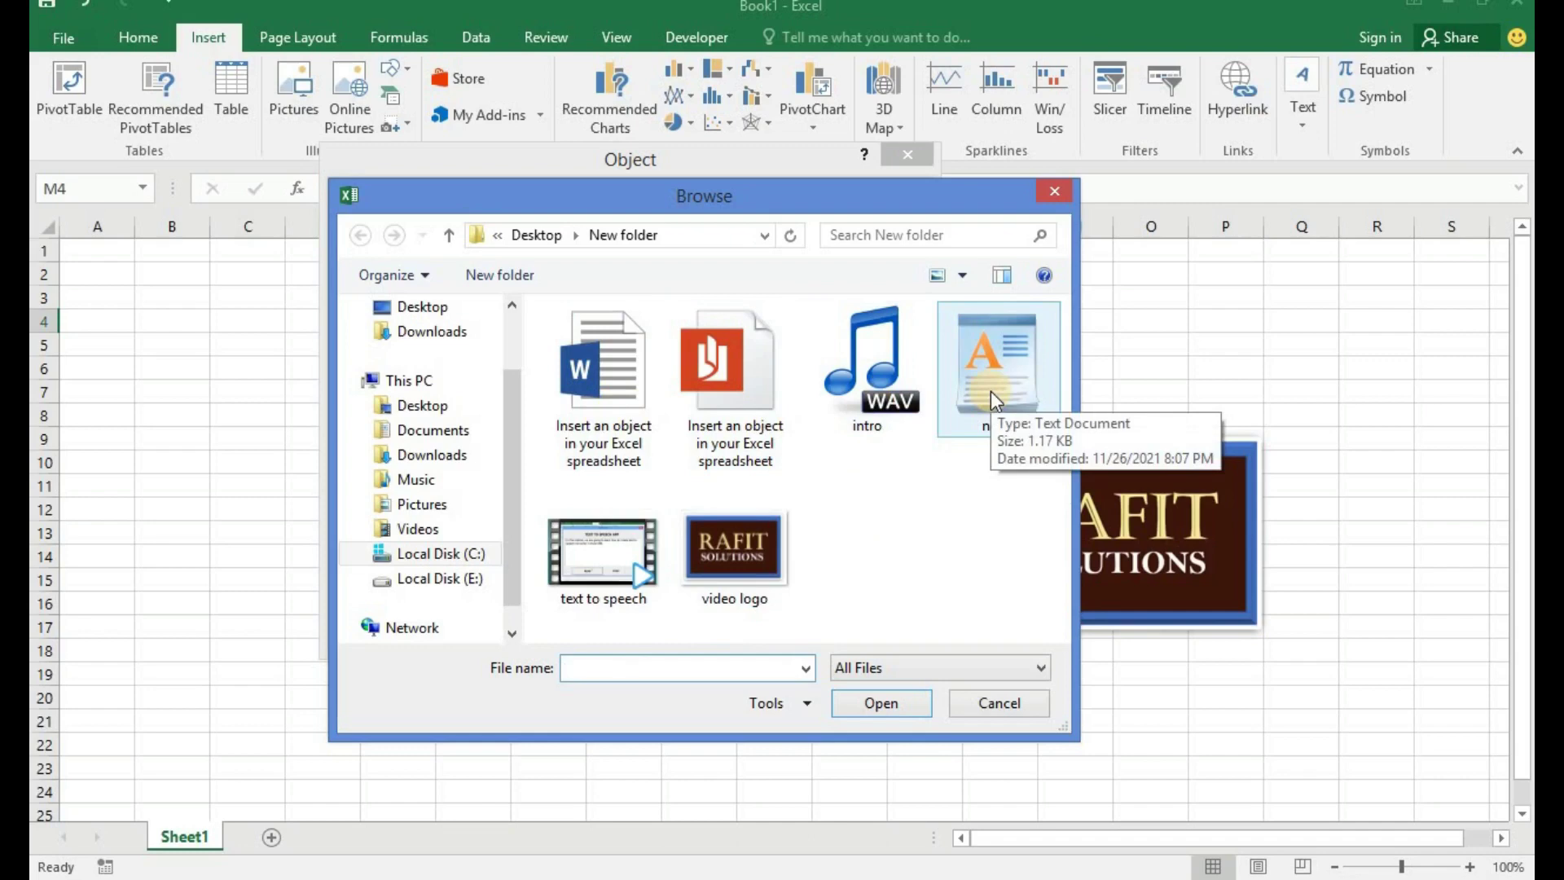
{"action": "mouse_move", "coordinate": [995, 366]}
{"action": "left_click", "coordinate": [991, 391]}
{"action": "left_click", "coordinate": [870, 705]}
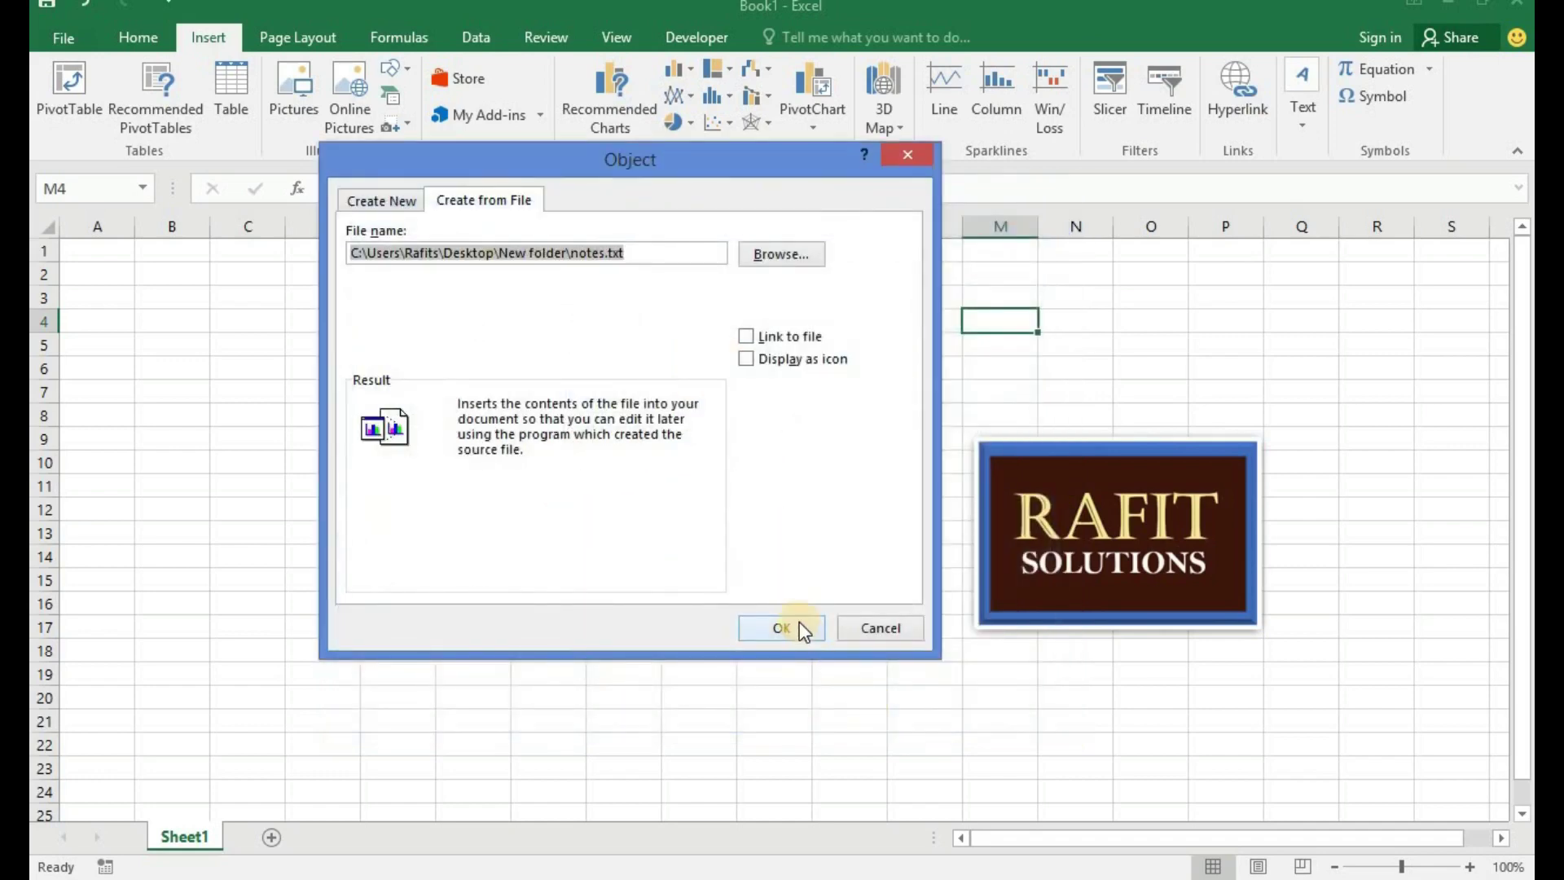
{"action": "left_click", "coordinate": [799, 623]}
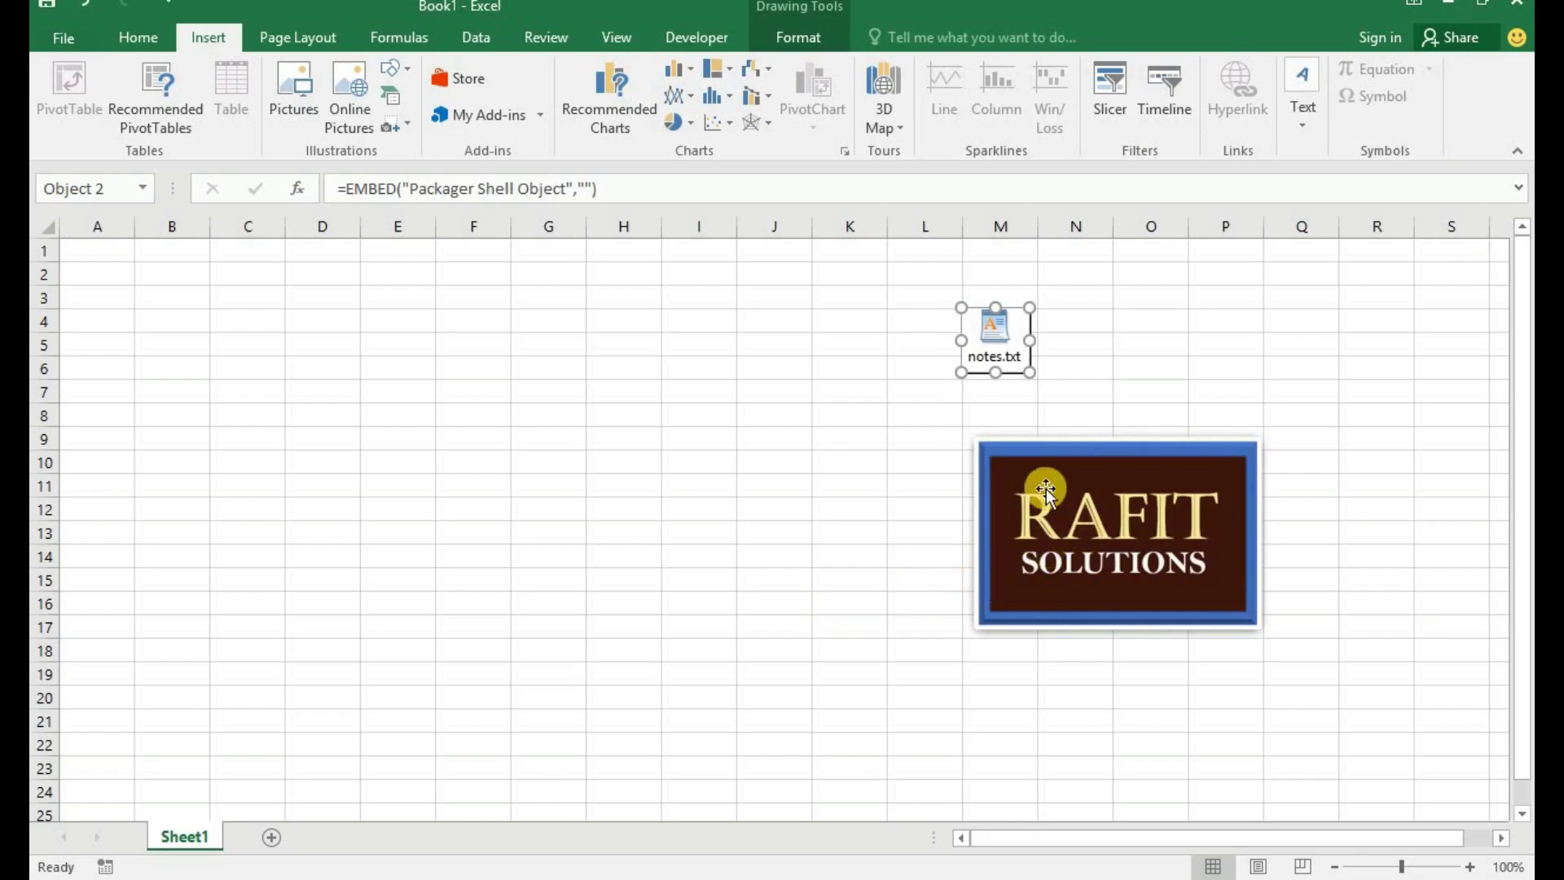
{"action": "left_click_drag", "start_coordinate": [996, 342], "coordinate": [889, 367]}
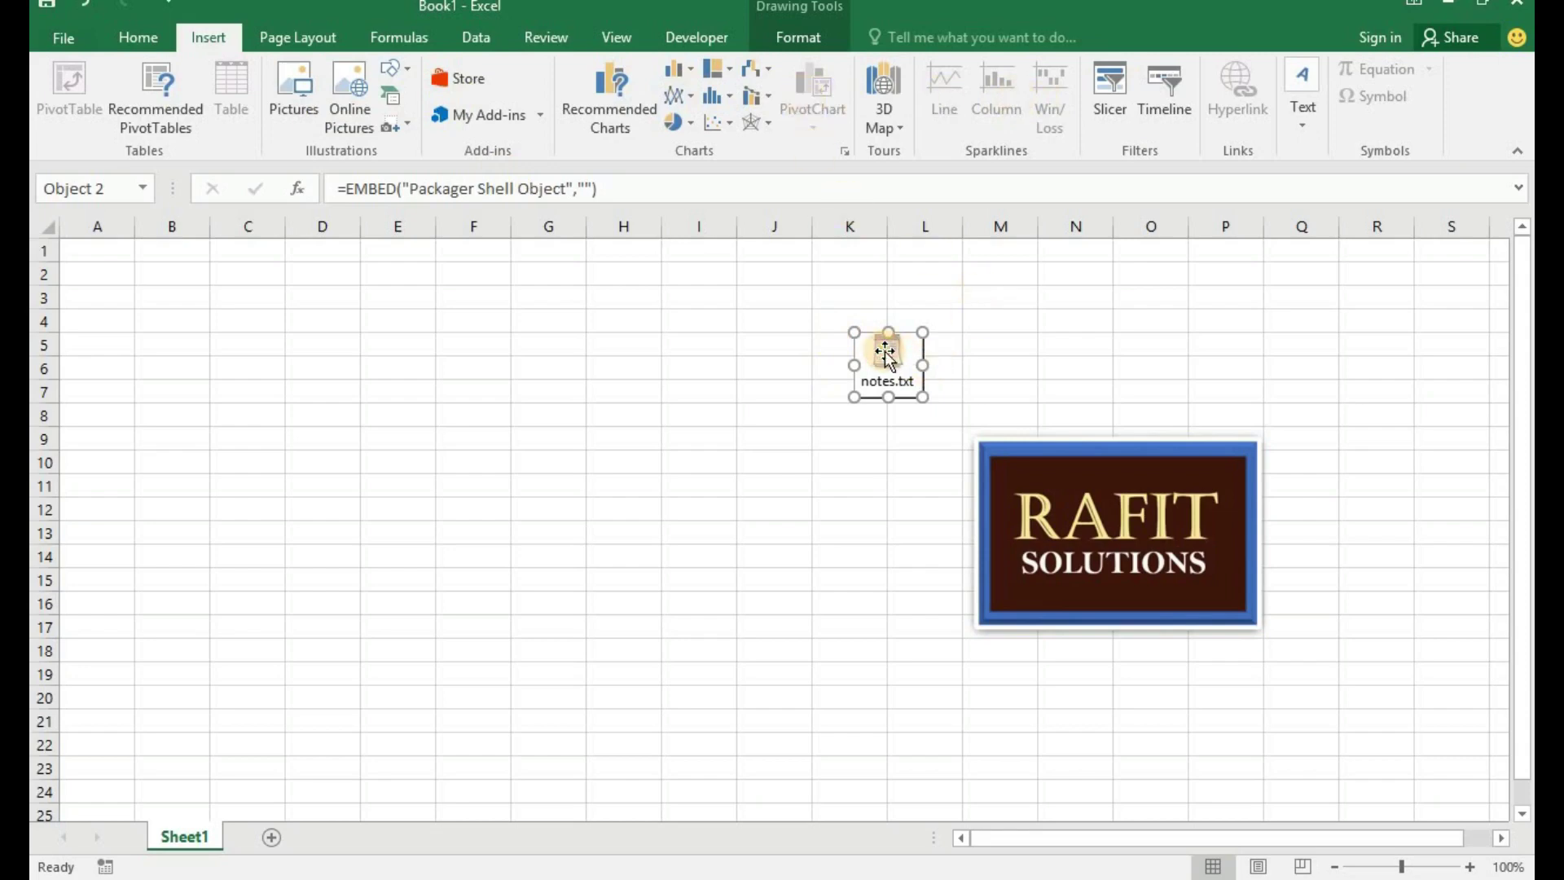
- Delete the notes.txt object and RAFIT logo, leaving the sheet blank
{"action": "key", "text": "Delete"}
{"action": "left_click", "coordinate": [984, 486]}
{"action": "key", "text": "Delete"}
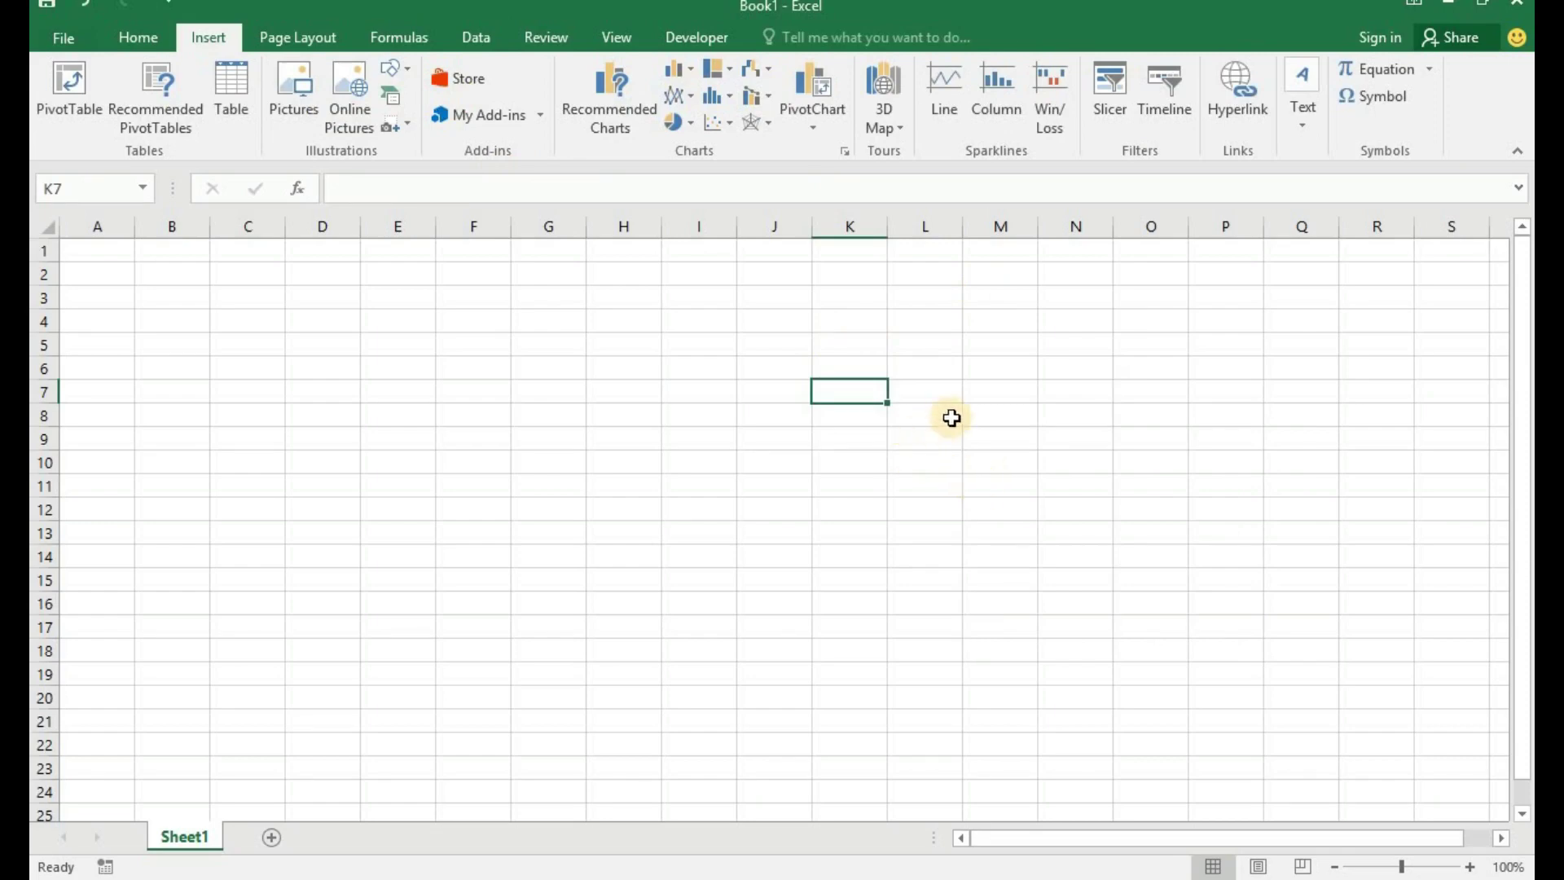
{"action": "left_click", "coordinate": [124, 41]}
{"action": "key", "text": "Left"}
{"action": "key", "text": "Down"}
{"action": "key", "text": "Down"}
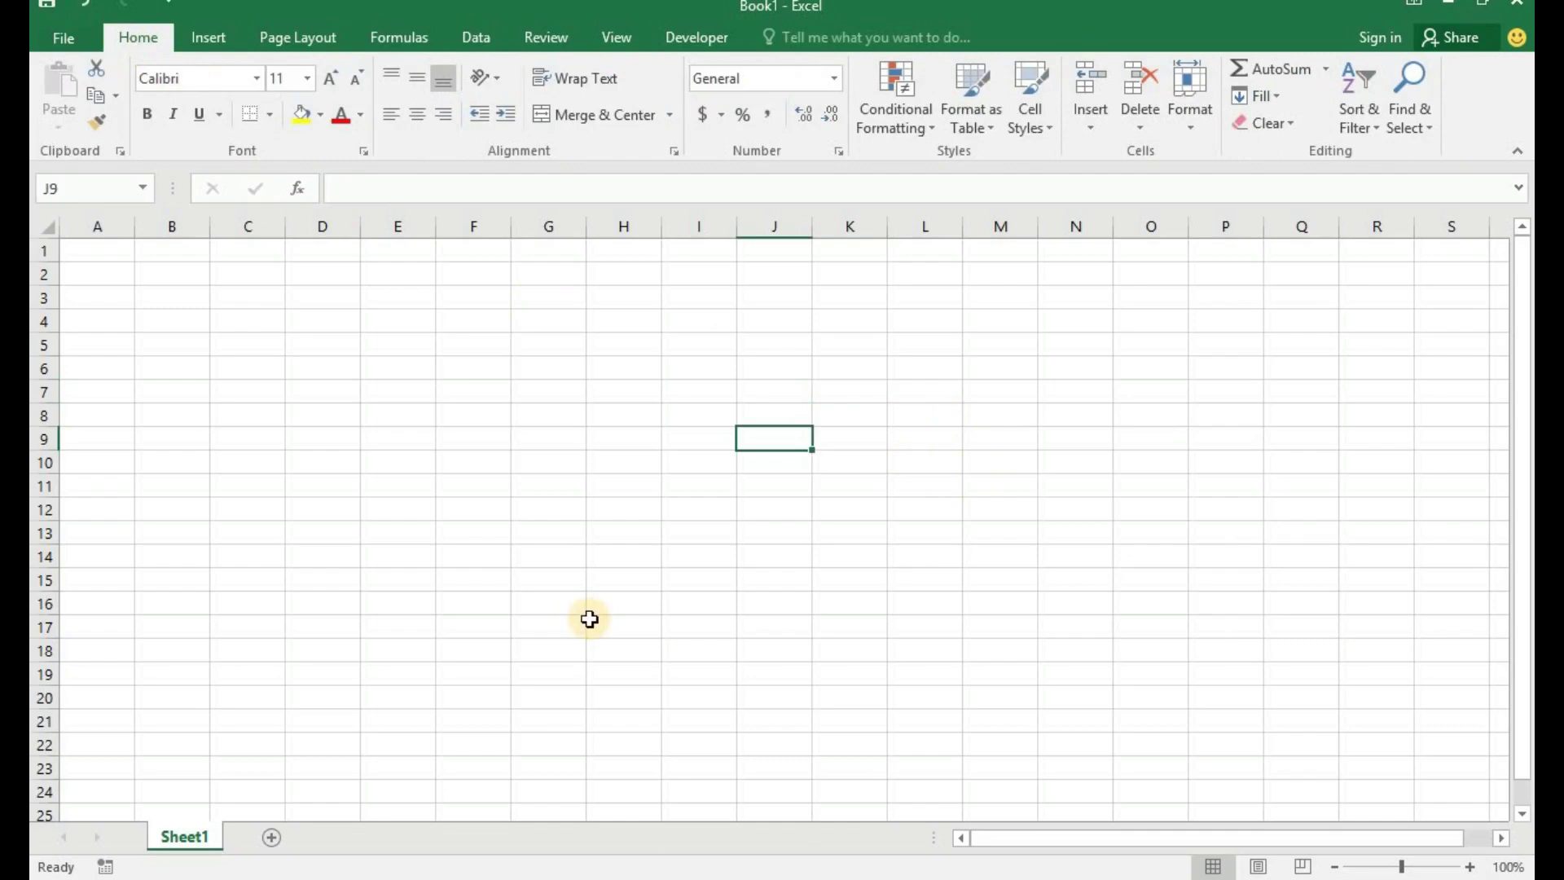
{"action": "key", "text": "Left"}
{"action": "key", "text": "Down"}
{"action": "key", "text": "Down"}
{"action": "key", "text": "Down"}
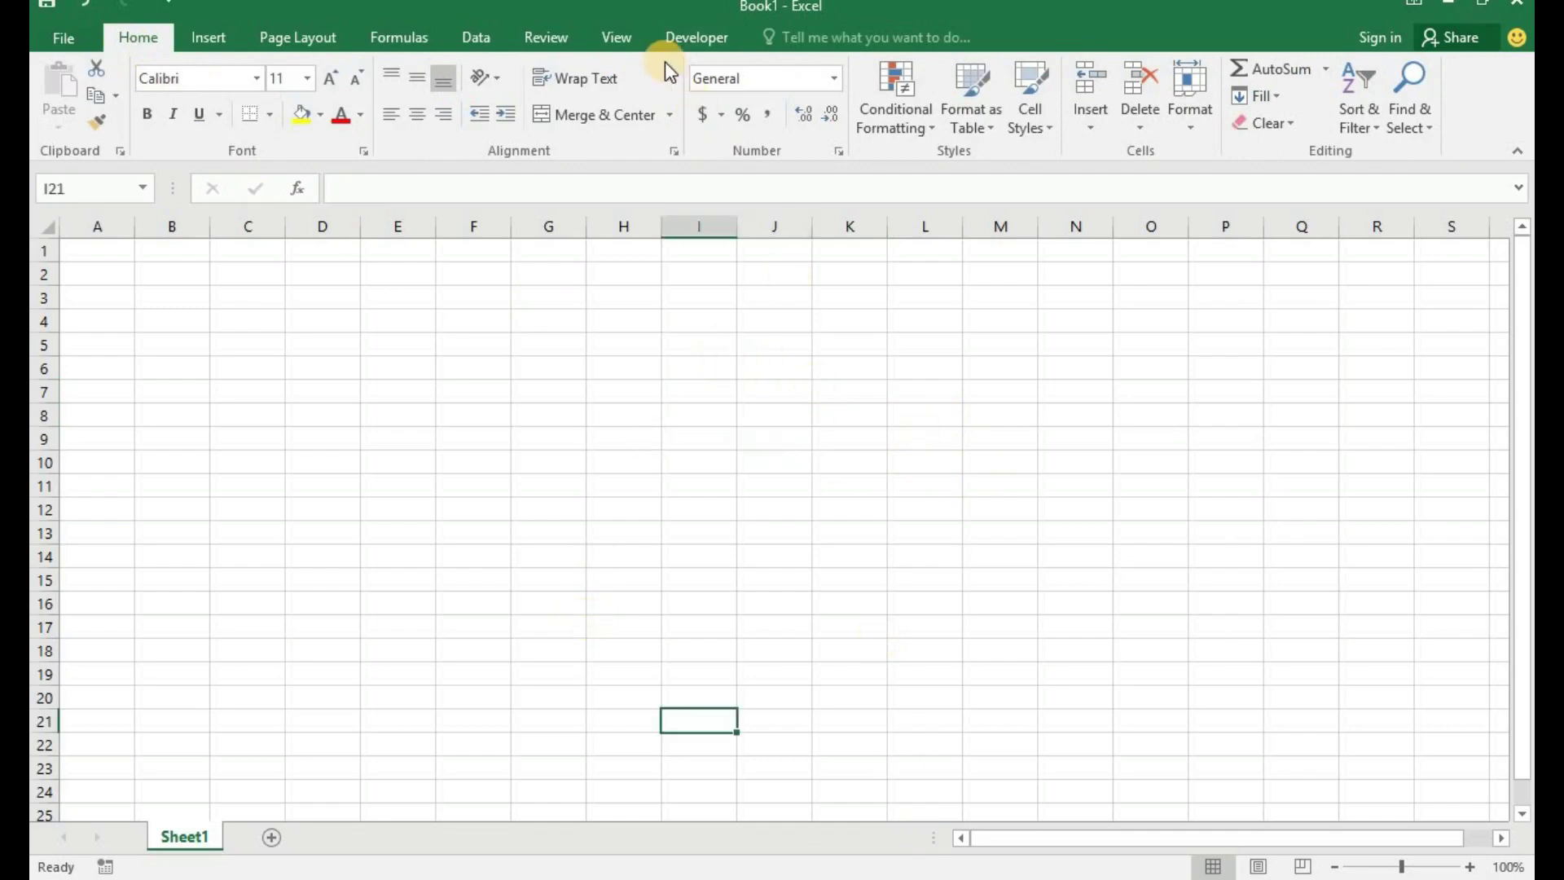
- In Developer design mode, draw an ActiveX command button over cells B9–E12
{"action": "left_click", "coordinate": [678, 47]}
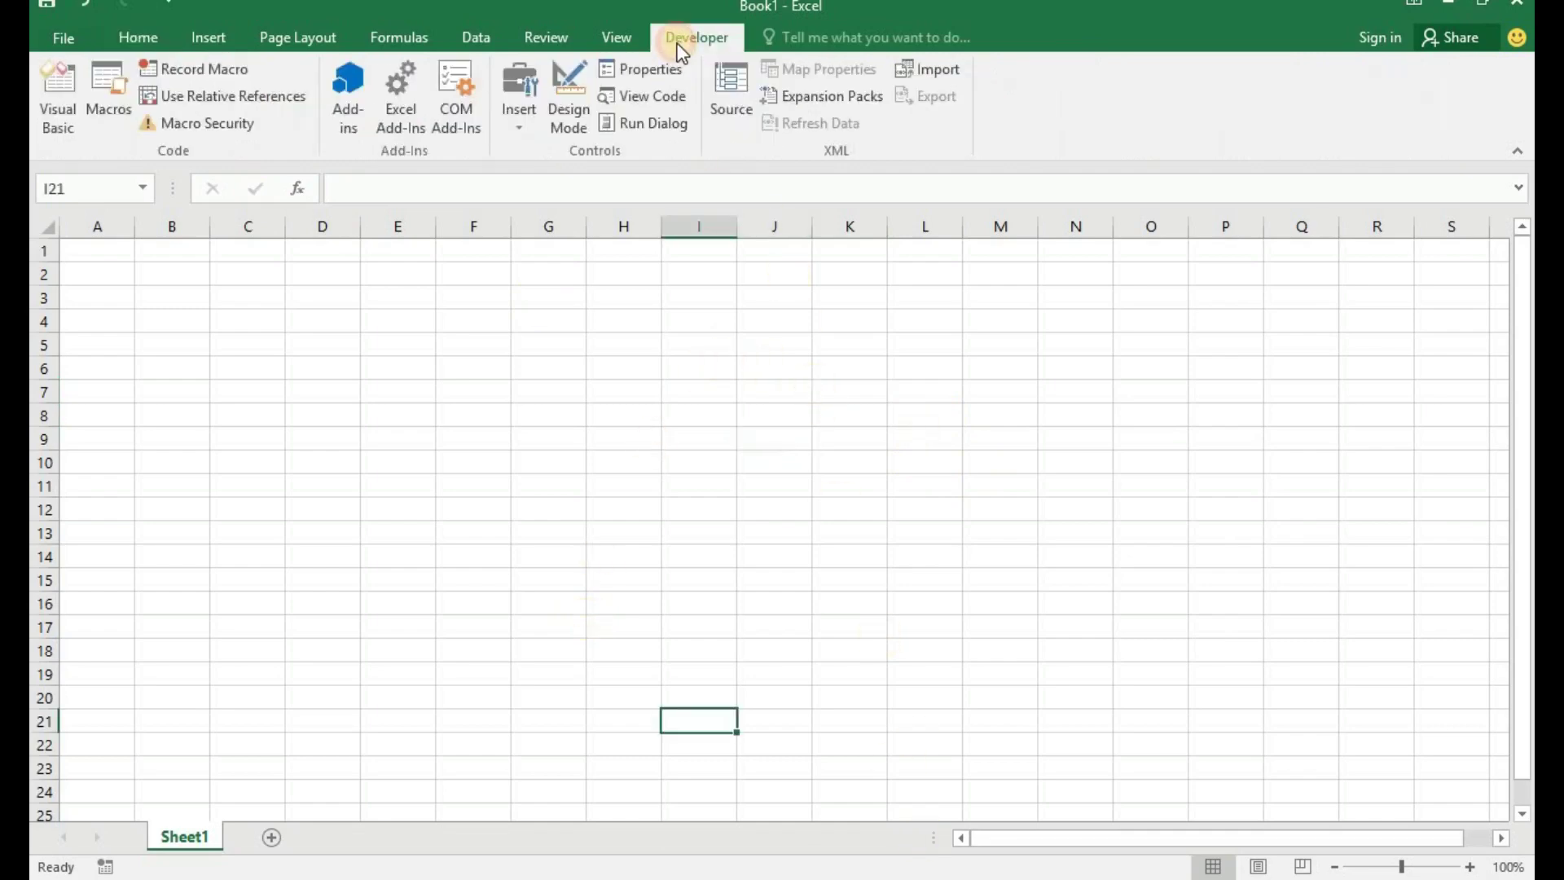
{"action": "left_click", "coordinate": [568, 94]}
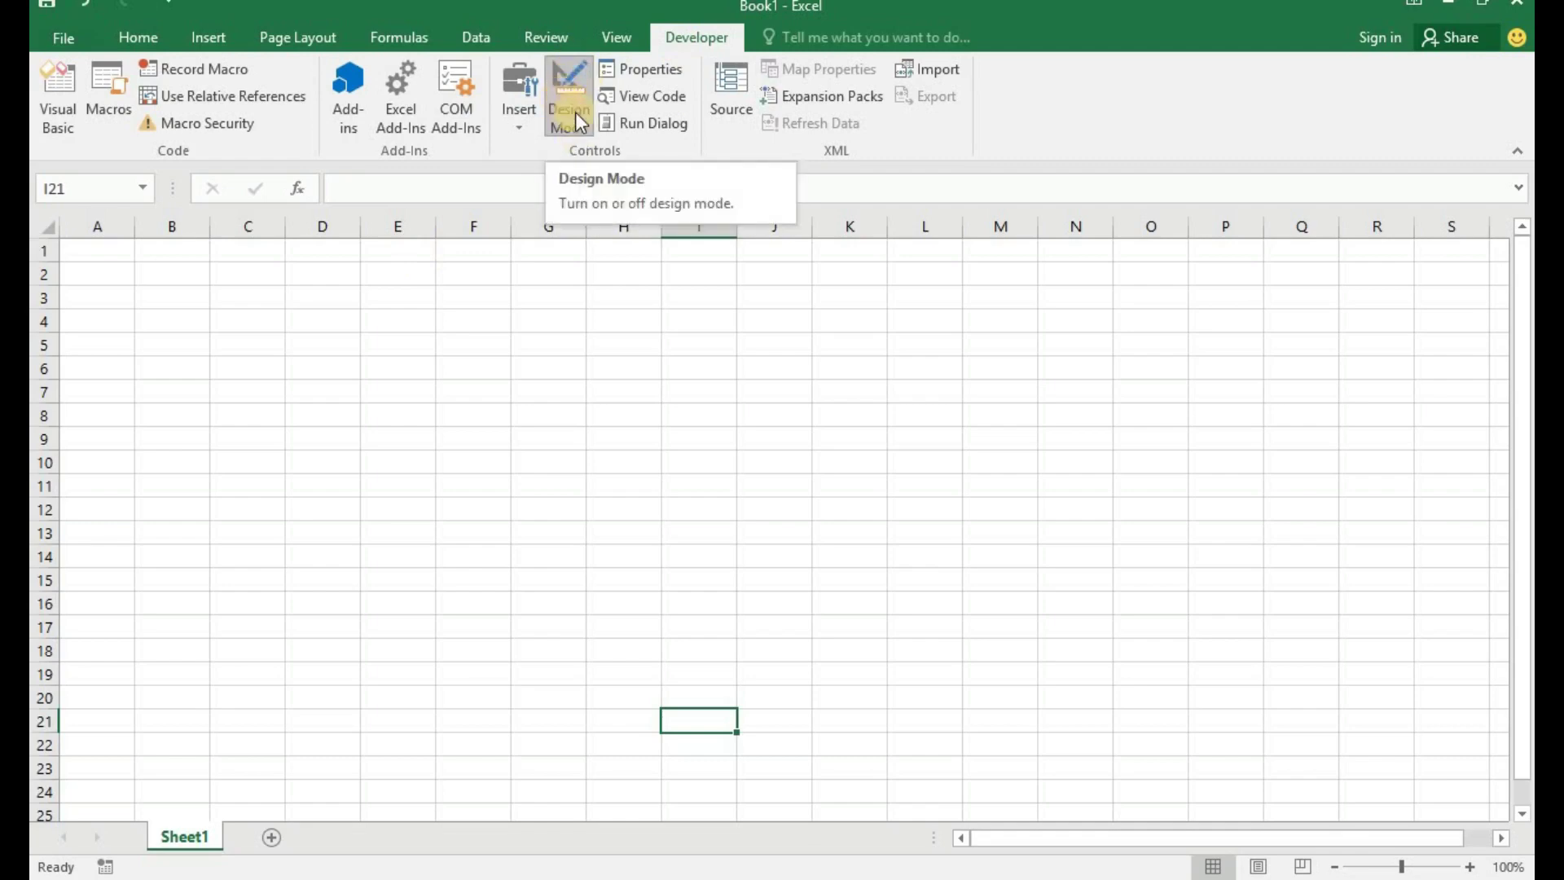
{"action": "left_click", "coordinate": [524, 100]}
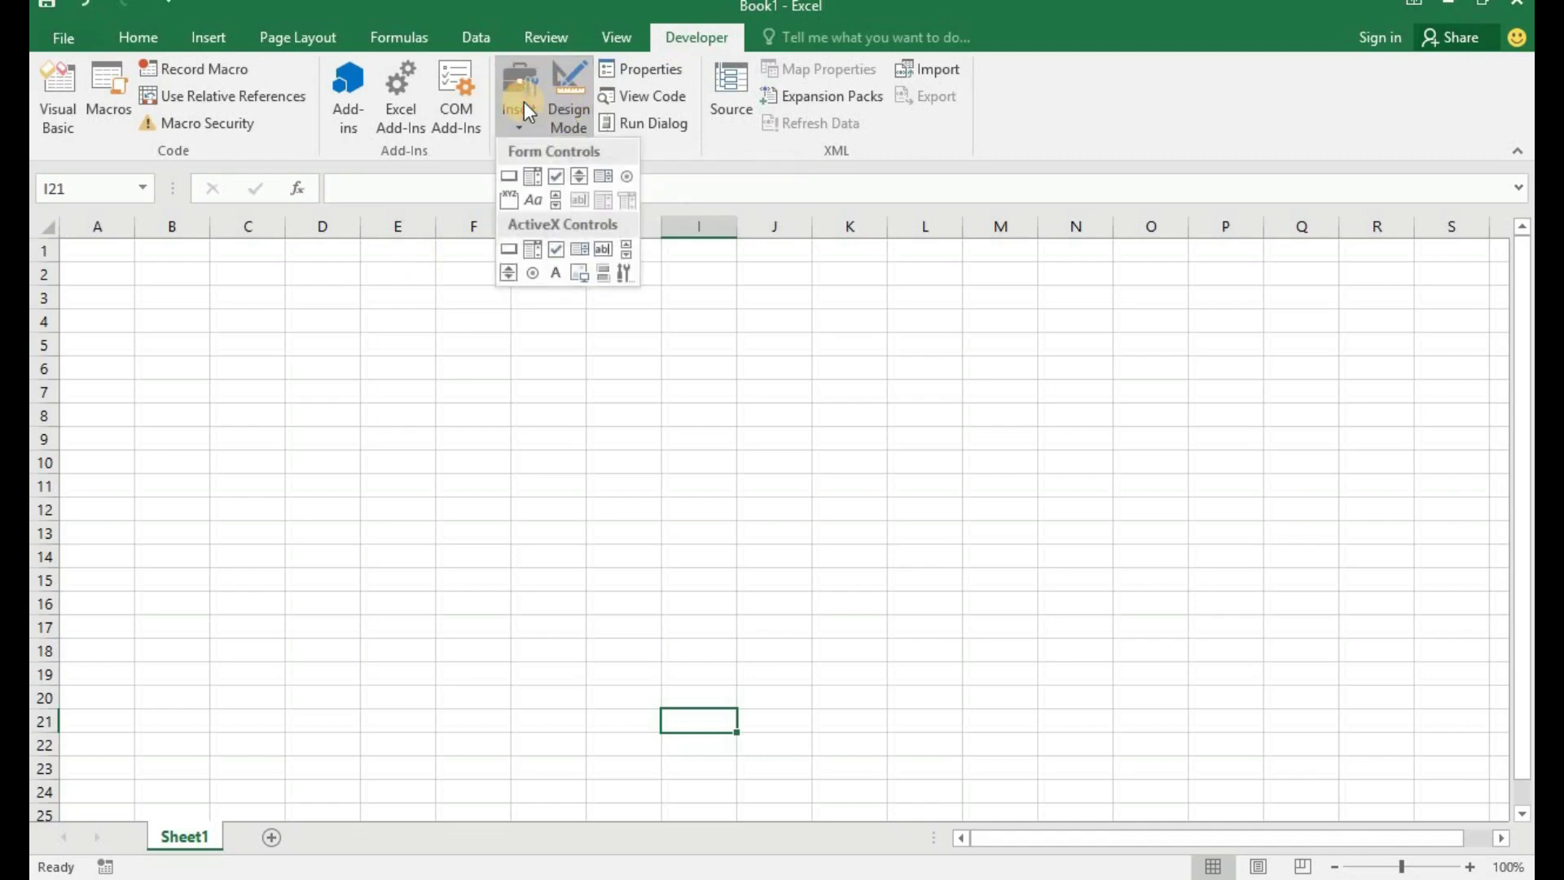
{"action": "left_click", "coordinate": [506, 249]}
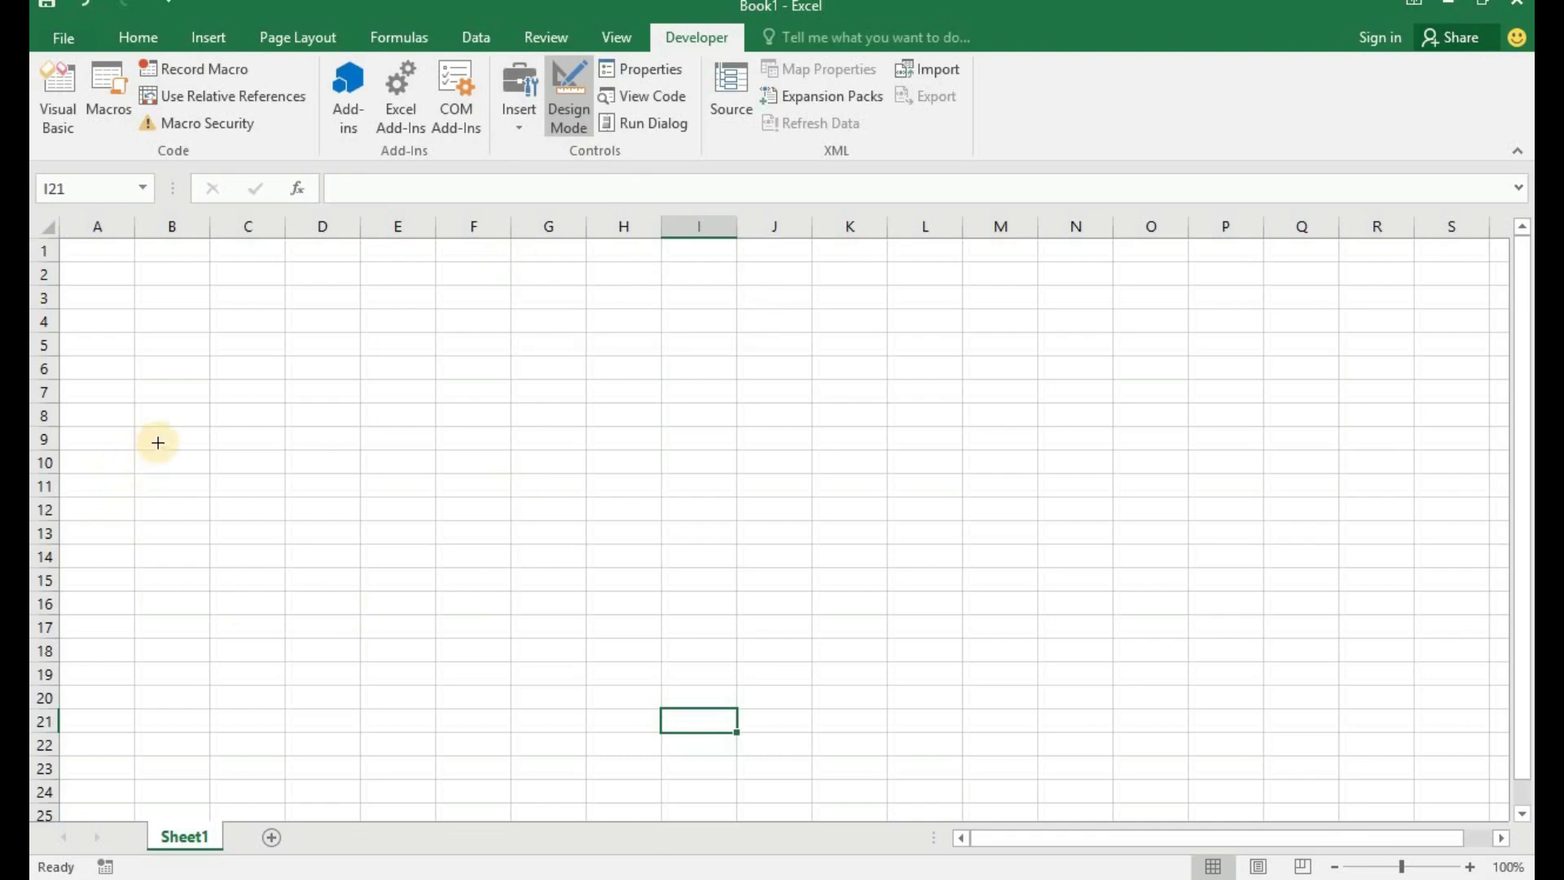
{"action": "left_click_drag", "start_coordinate": [160, 438], "coordinate": [409, 514]}
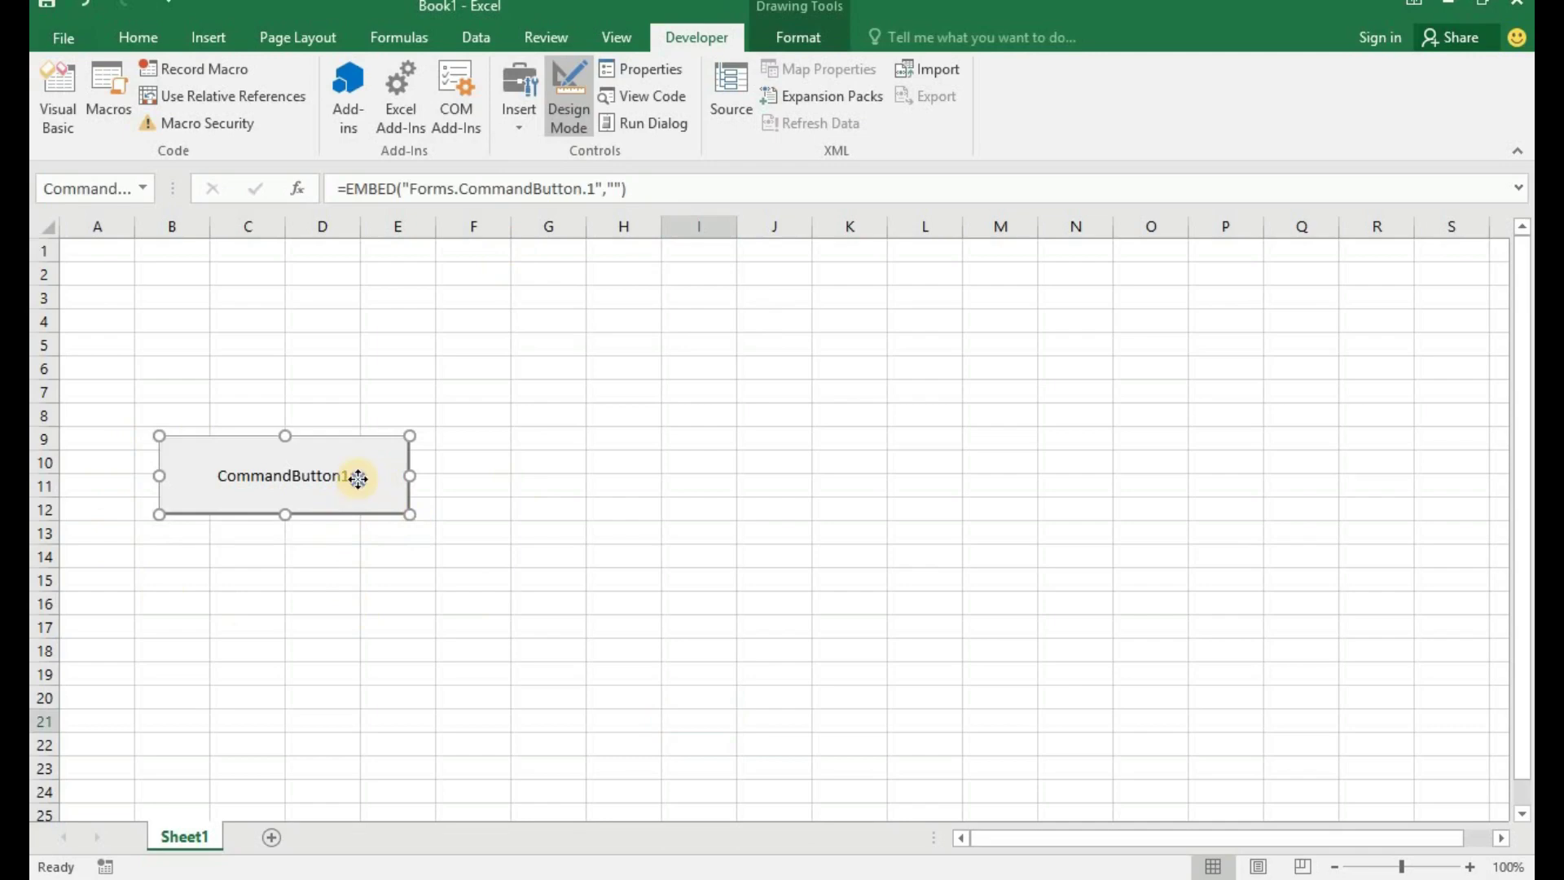
{"action": "right_click", "coordinate": [357, 479]}
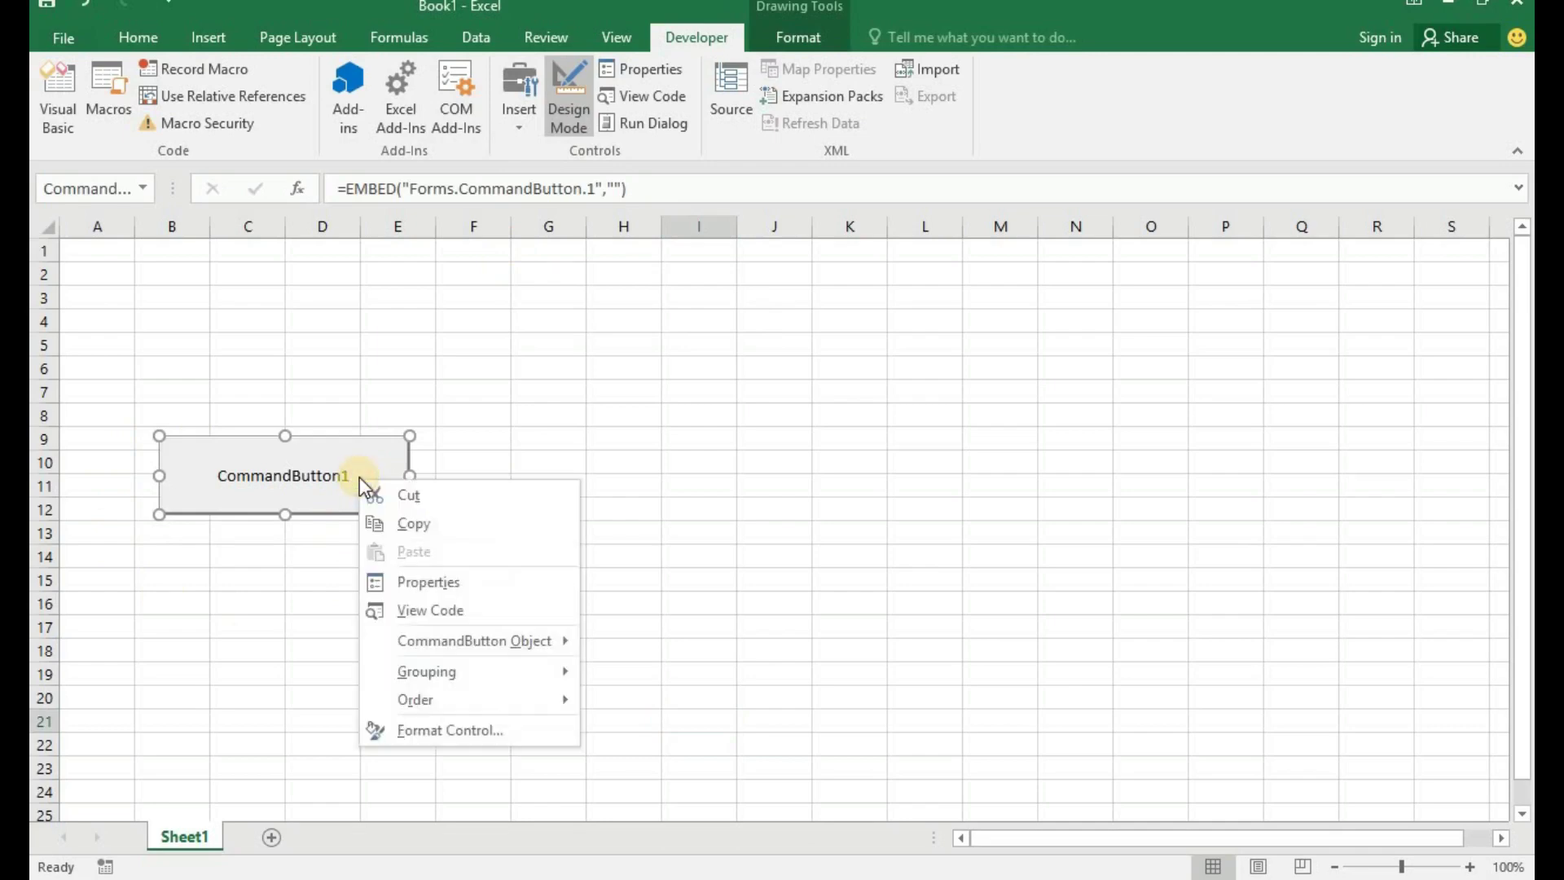
- Set CommandButton1's Caption property to Insert/Embed
{"action": "left_click", "coordinate": [466, 581]}
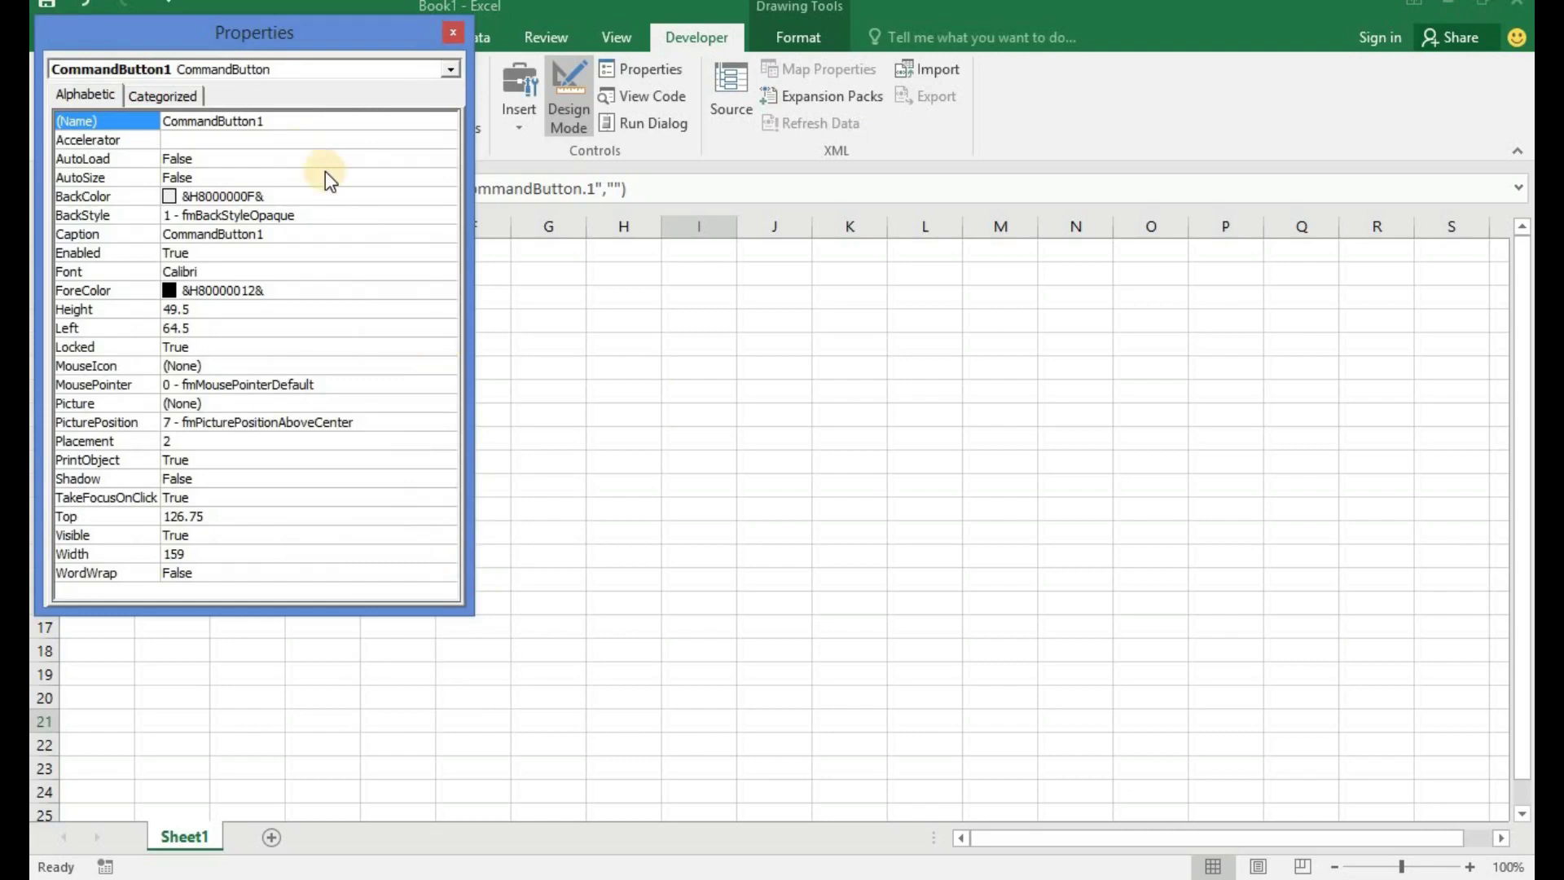
{"action": "double_click", "coordinate": [288, 120]}
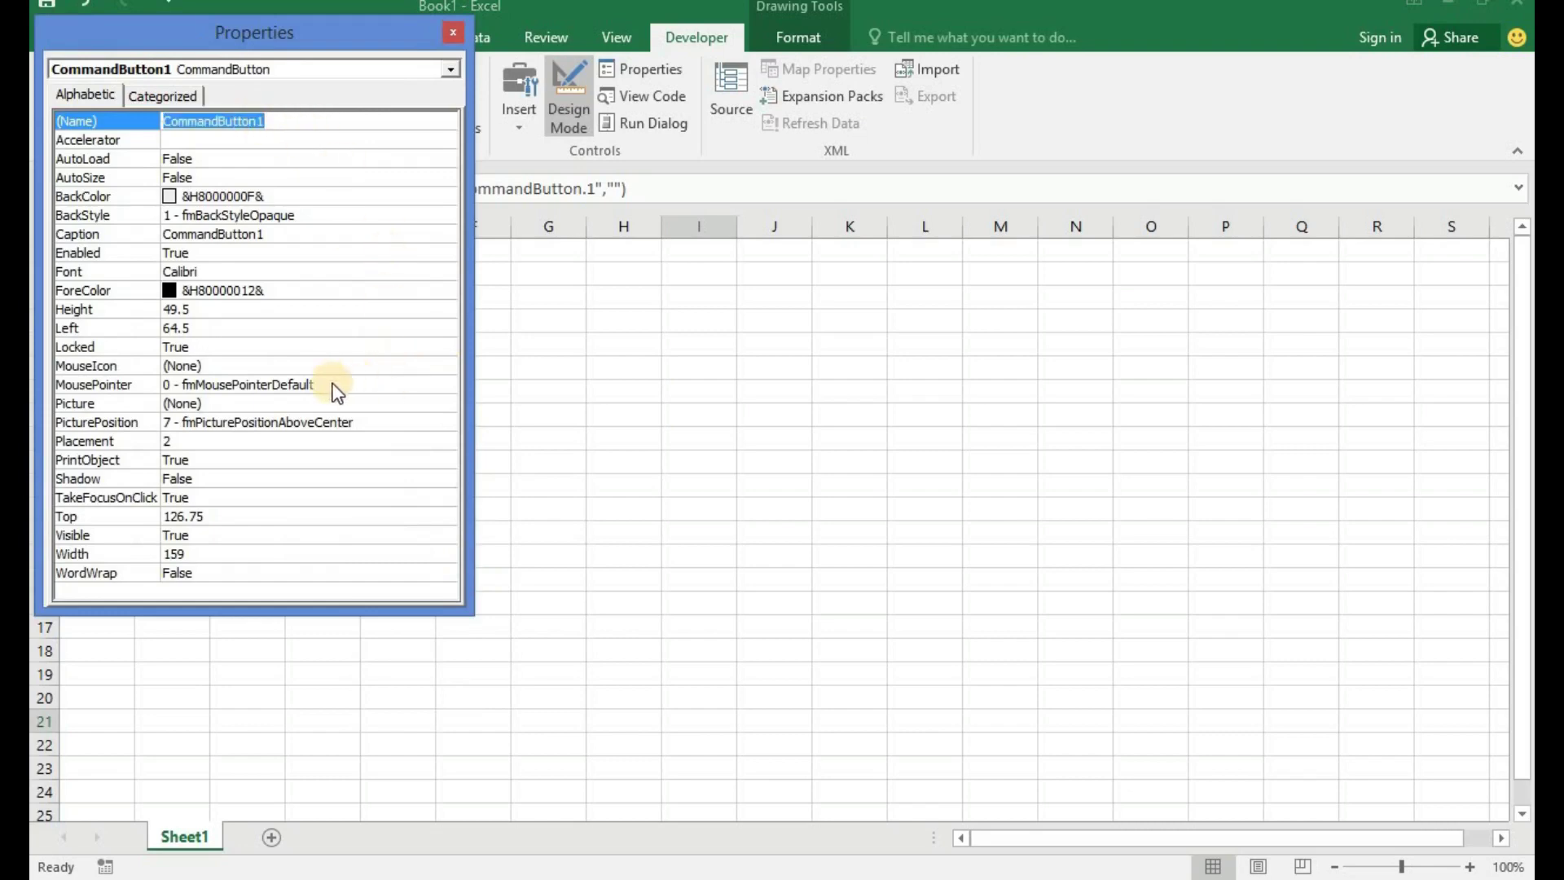
{"action": "left_click", "coordinate": [278, 234]}
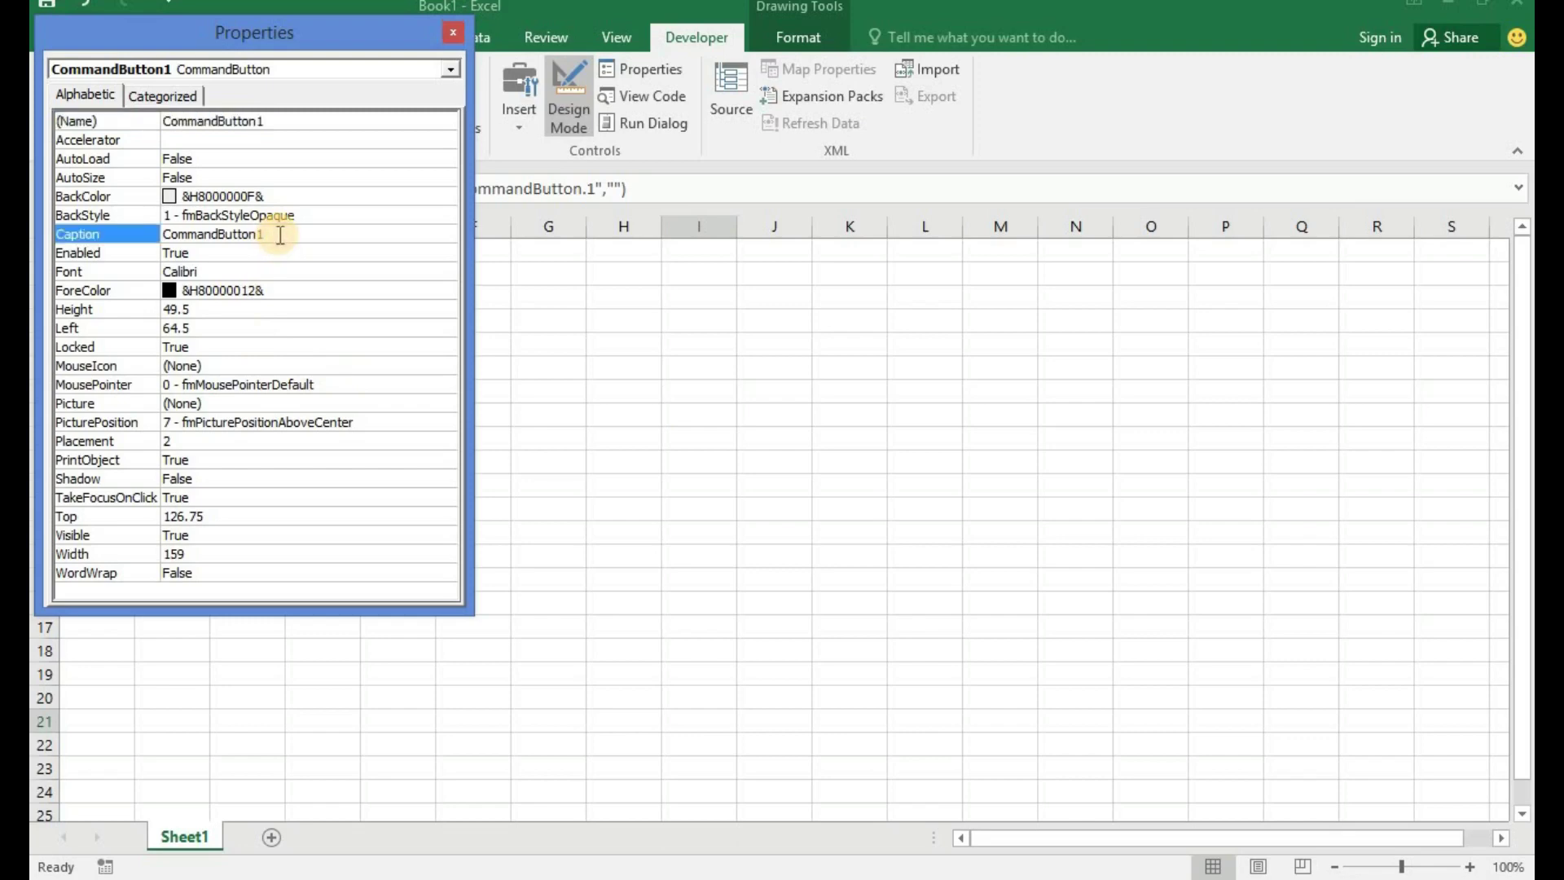
{"action": "key", "text": "BackSpace"}
{"action": "key", "text": "BackSpace"}
{"action": "key", "text": "BackSpace"}
{"action": "key", "text": "BackSpace"}
{"action": "key", "text": "BackSpace"}
{"action": "key", "text": "BackSpace"}
{"action": "type", "text": "Inser"}
{"action": "type", "text": "t/"}
{"action": "type", "text": "Embe"}
{"action": "type", "text": "d"}
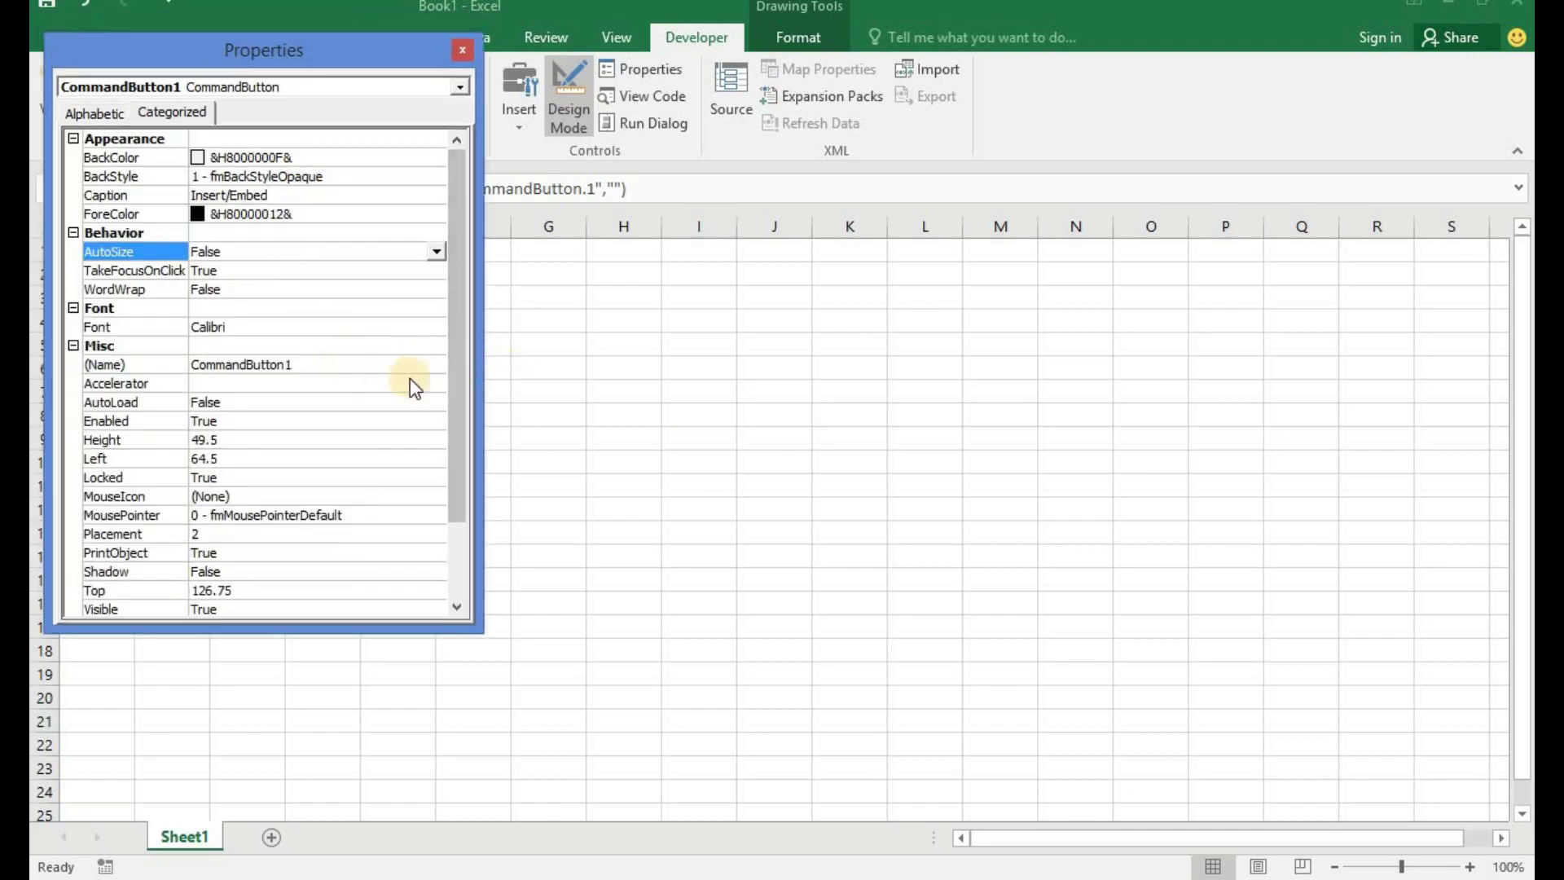
- Give the caption 14-point font and close the Properties window
{"action": "left_click", "coordinate": [429, 326]}
{"action": "left_click", "coordinate": [435, 330]}
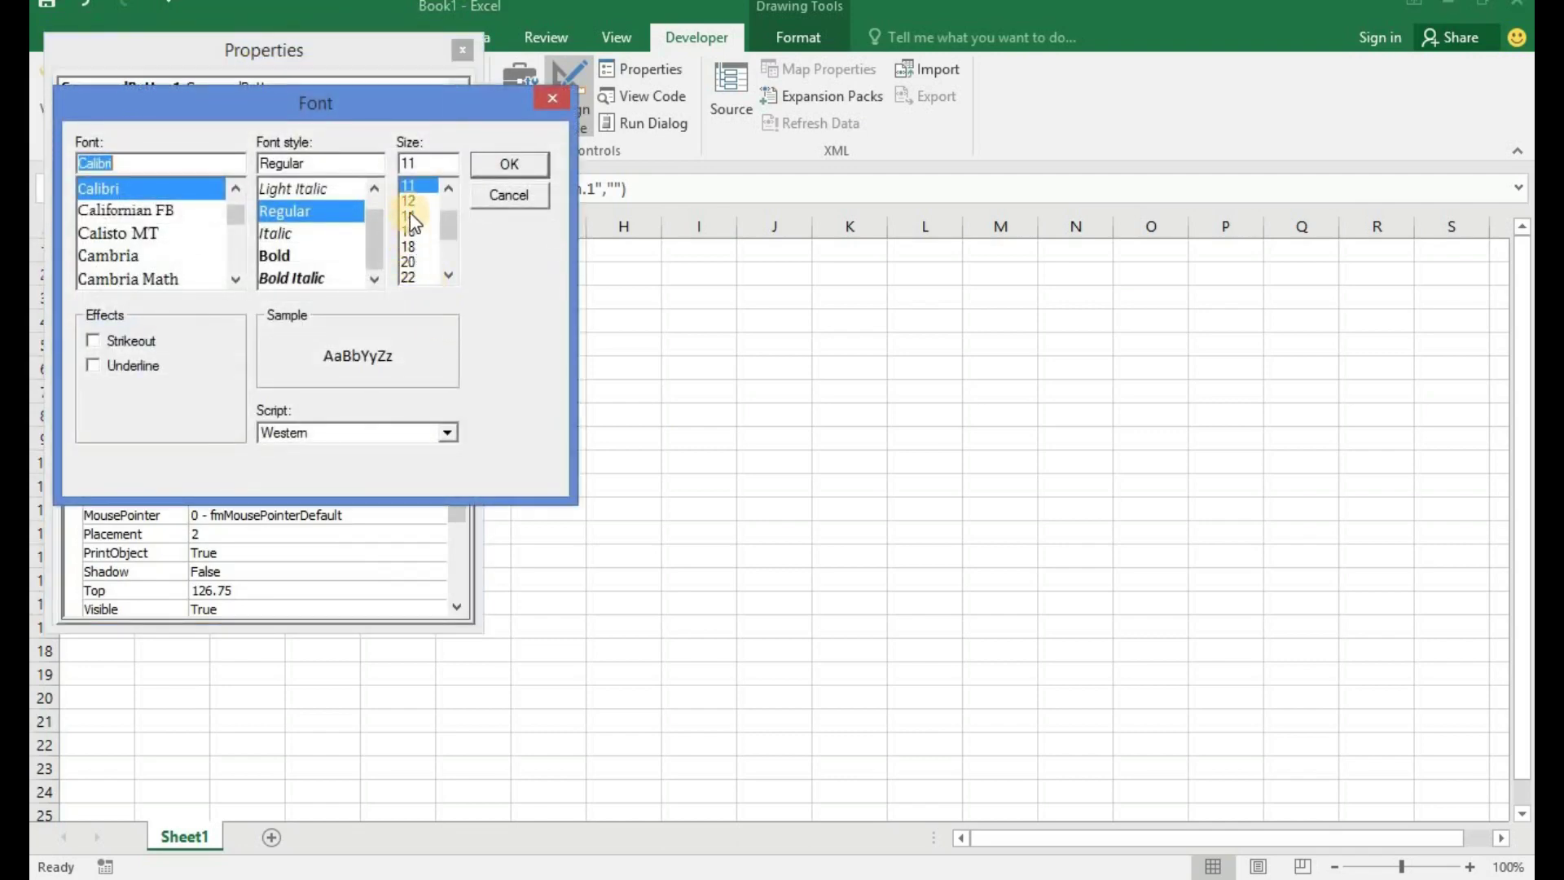
{"action": "left_click", "coordinate": [409, 216]}
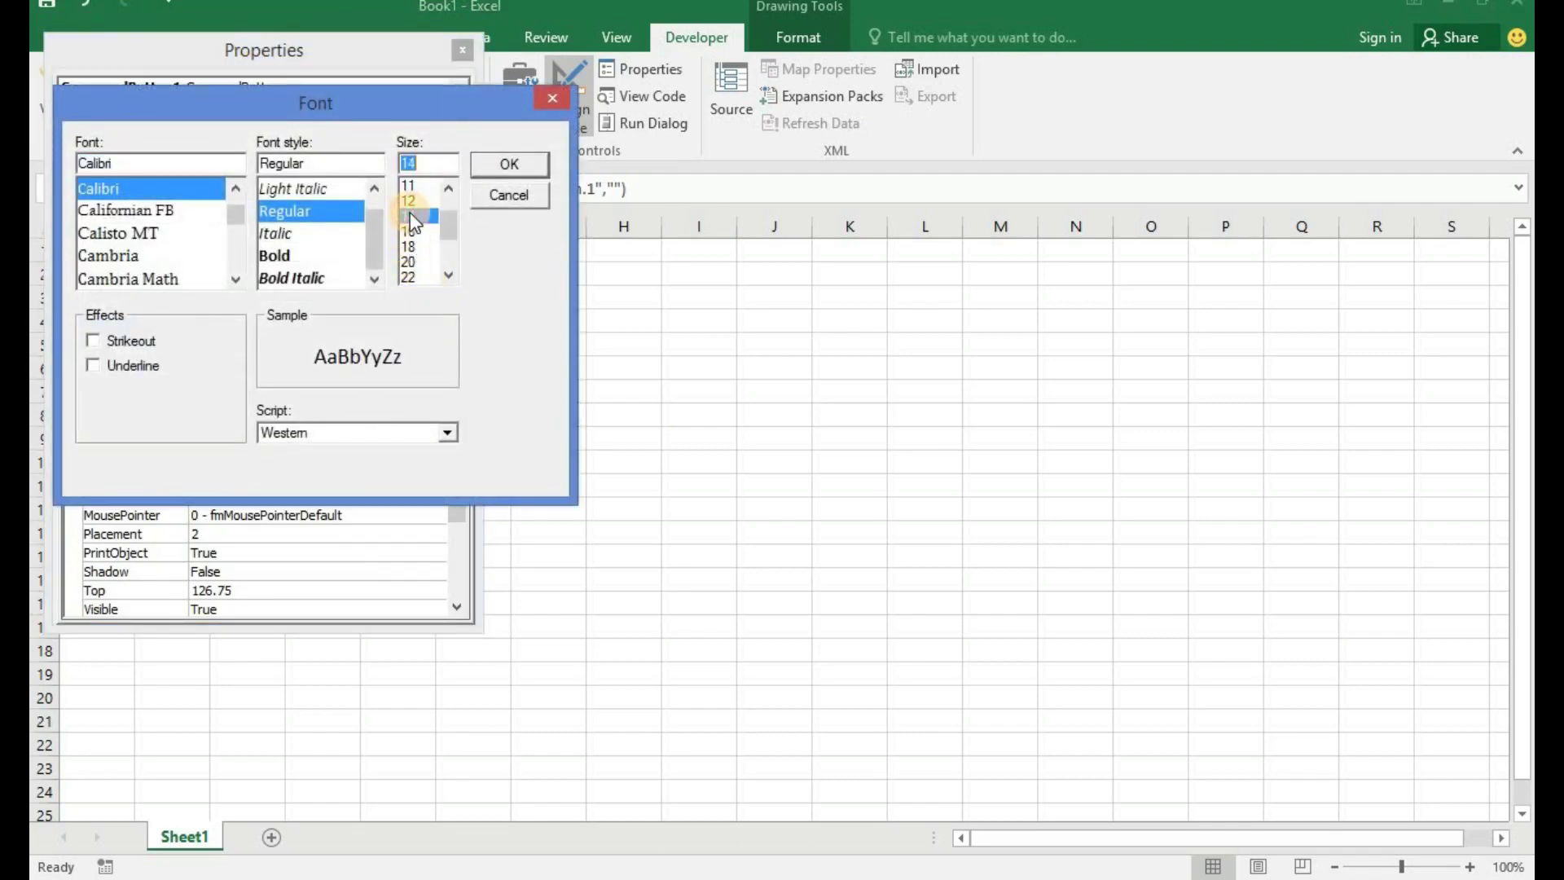
{"action": "left_click", "coordinate": [515, 159]}
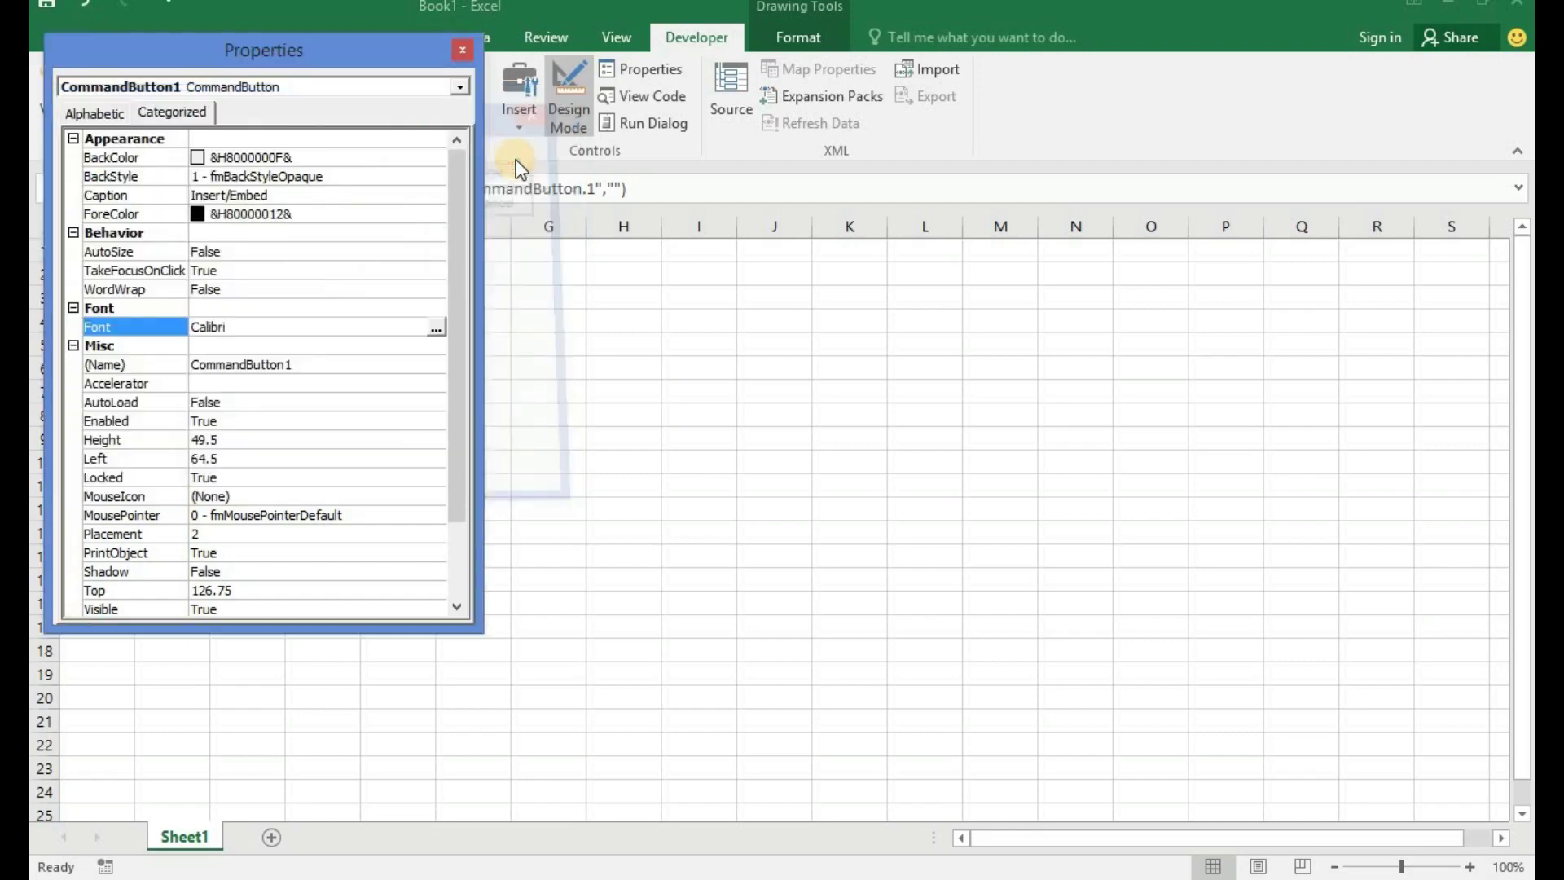
{"action": "left_click", "coordinate": [459, 57]}
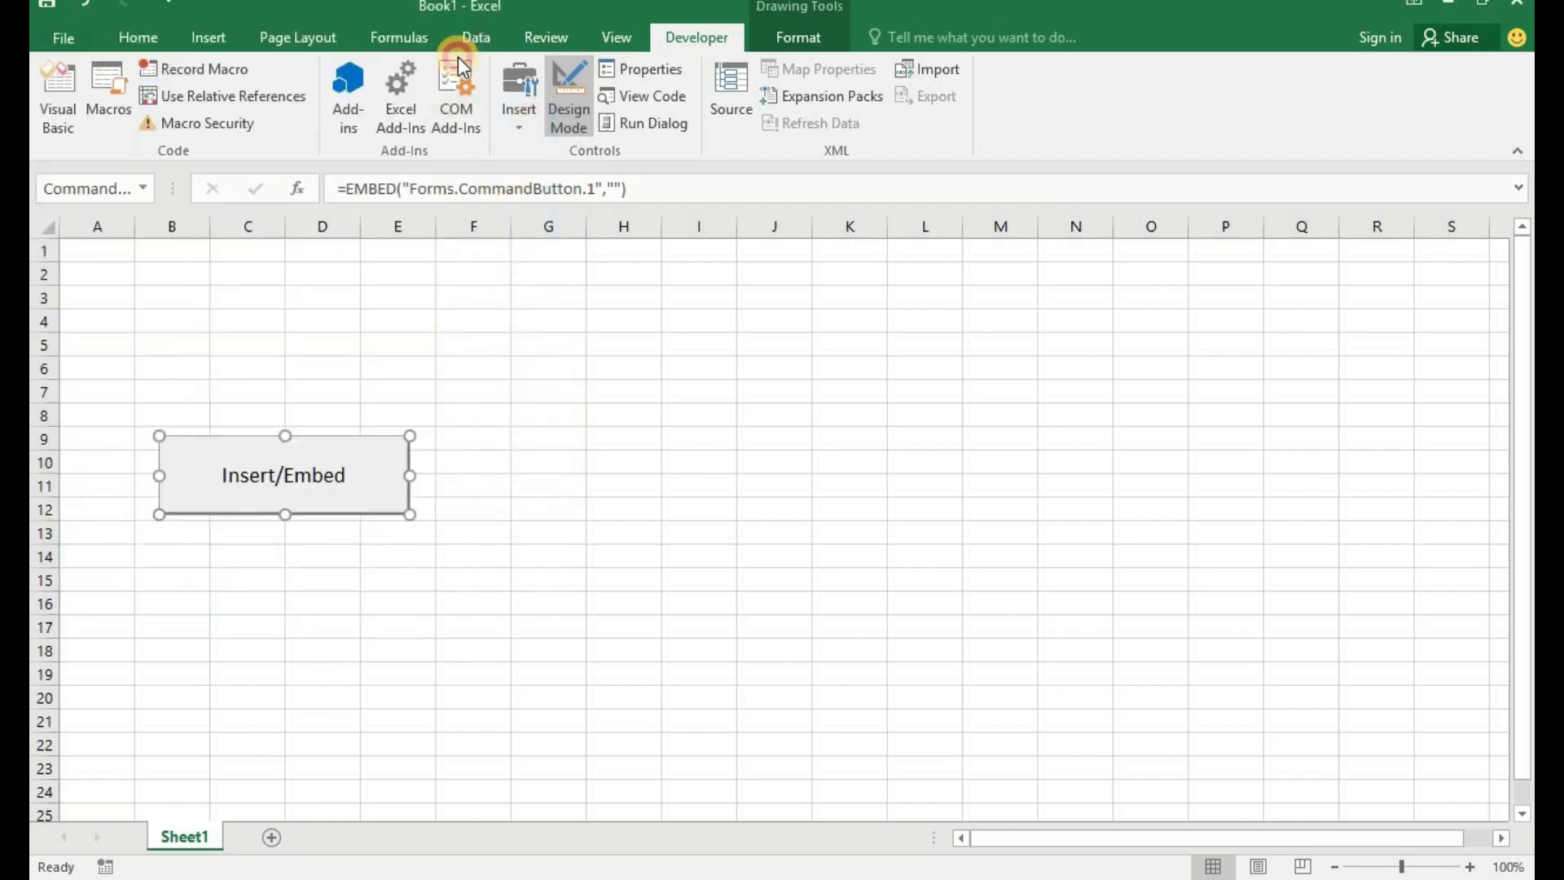
- Write sheet1.OLEObjects.Add(Filename:=Application.GetOpenFilename).Select in CommandButton1_Click
{"action": "double_click", "coordinate": [354, 483]}
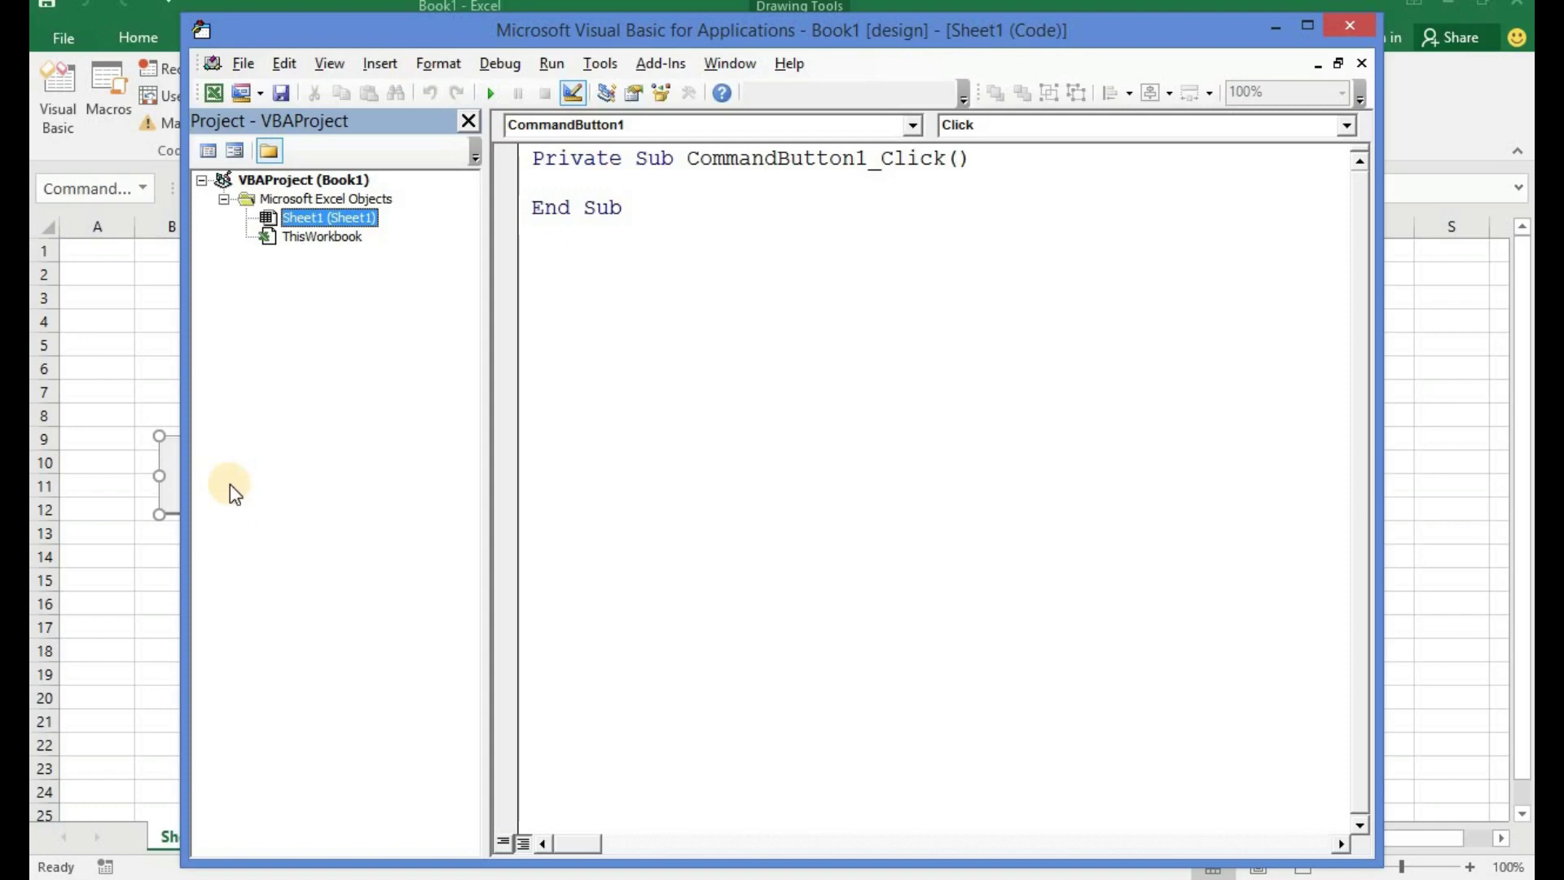
{"action": "left_click", "coordinate": [544, 184]}
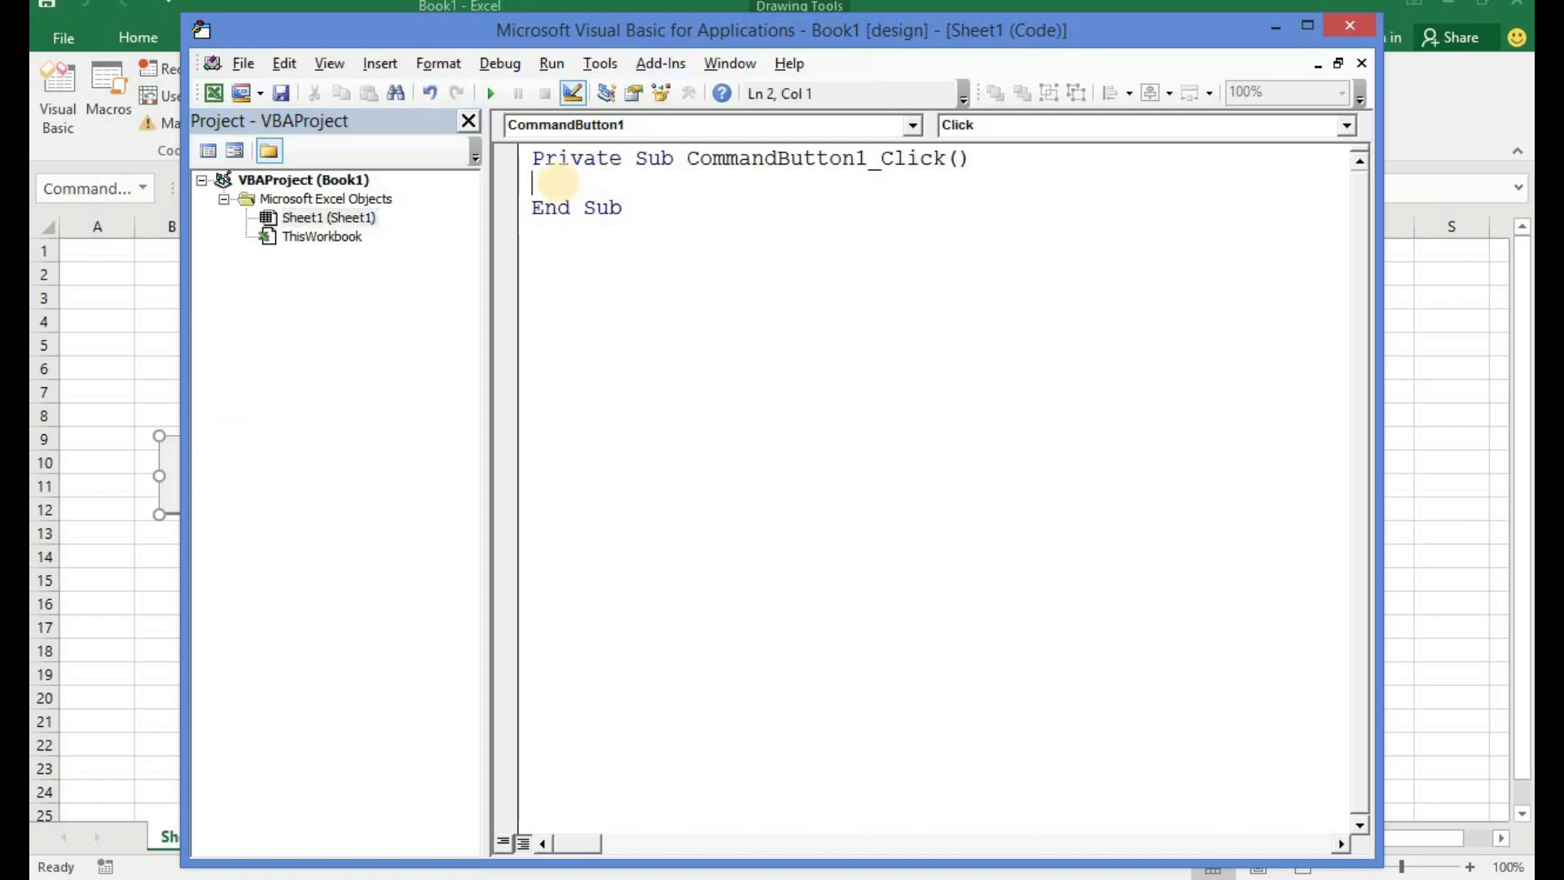
{"action": "type", "text": "sheet1"}
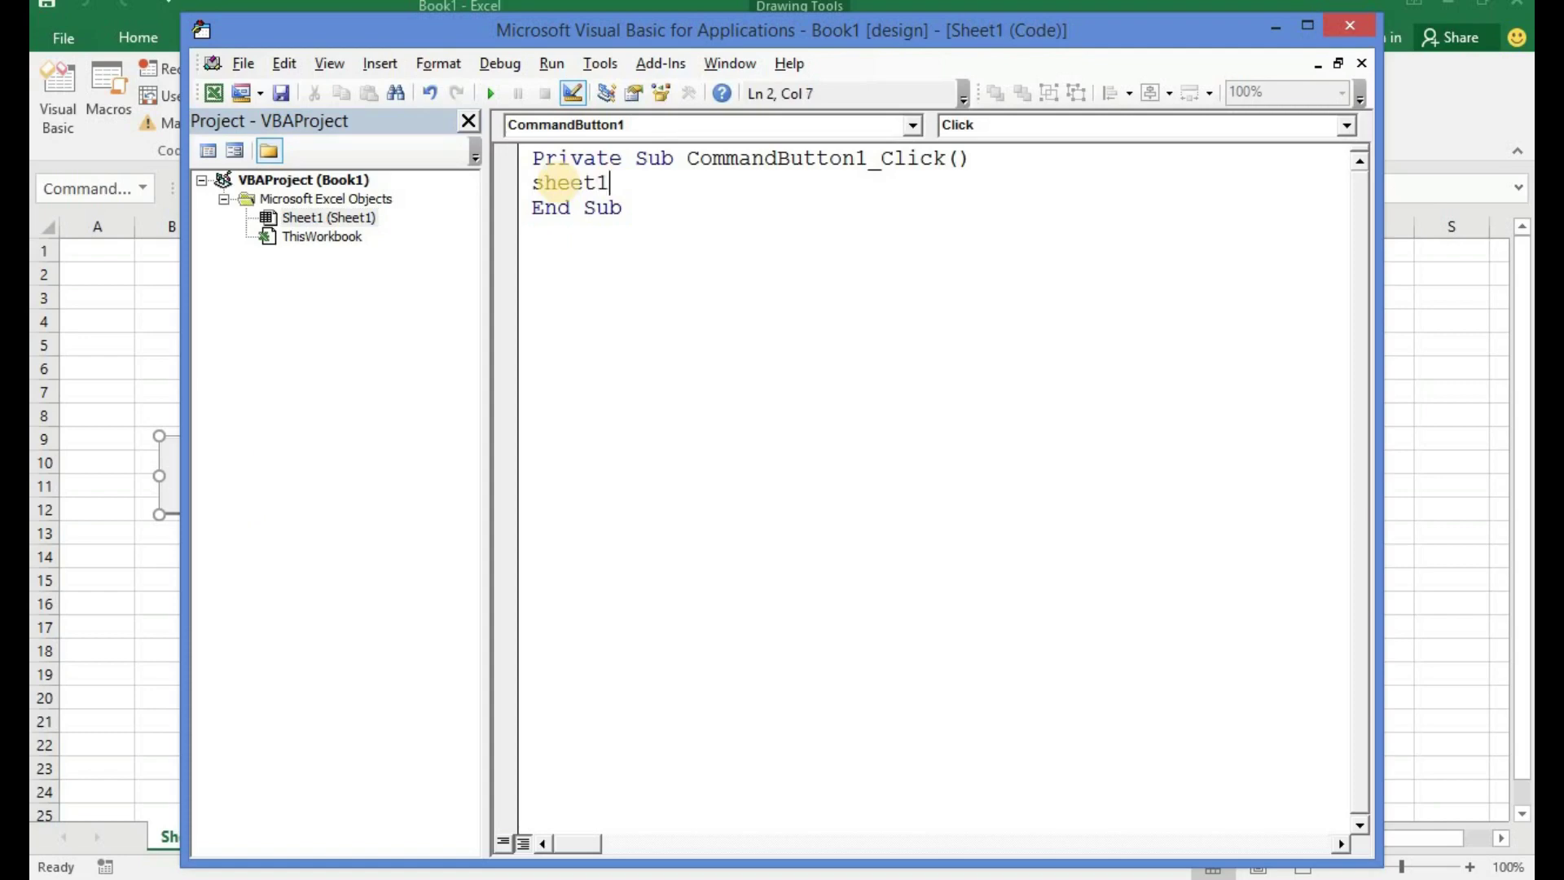
{"action": "type", "text": "."}
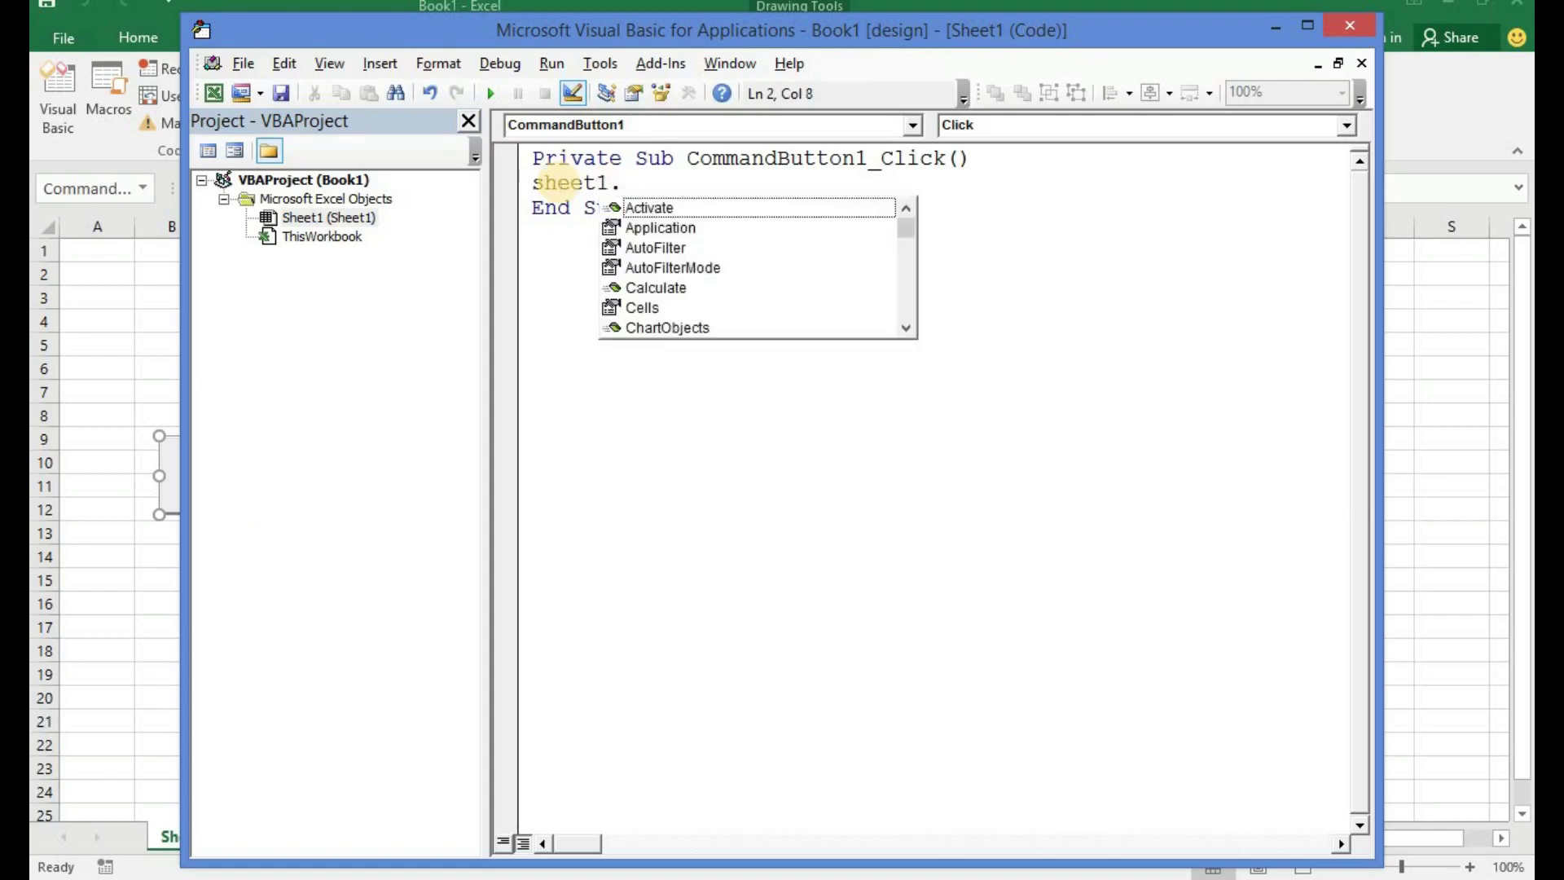
{"action": "type", "text": "ol"}
{"action": "key", "text": "Tab"}
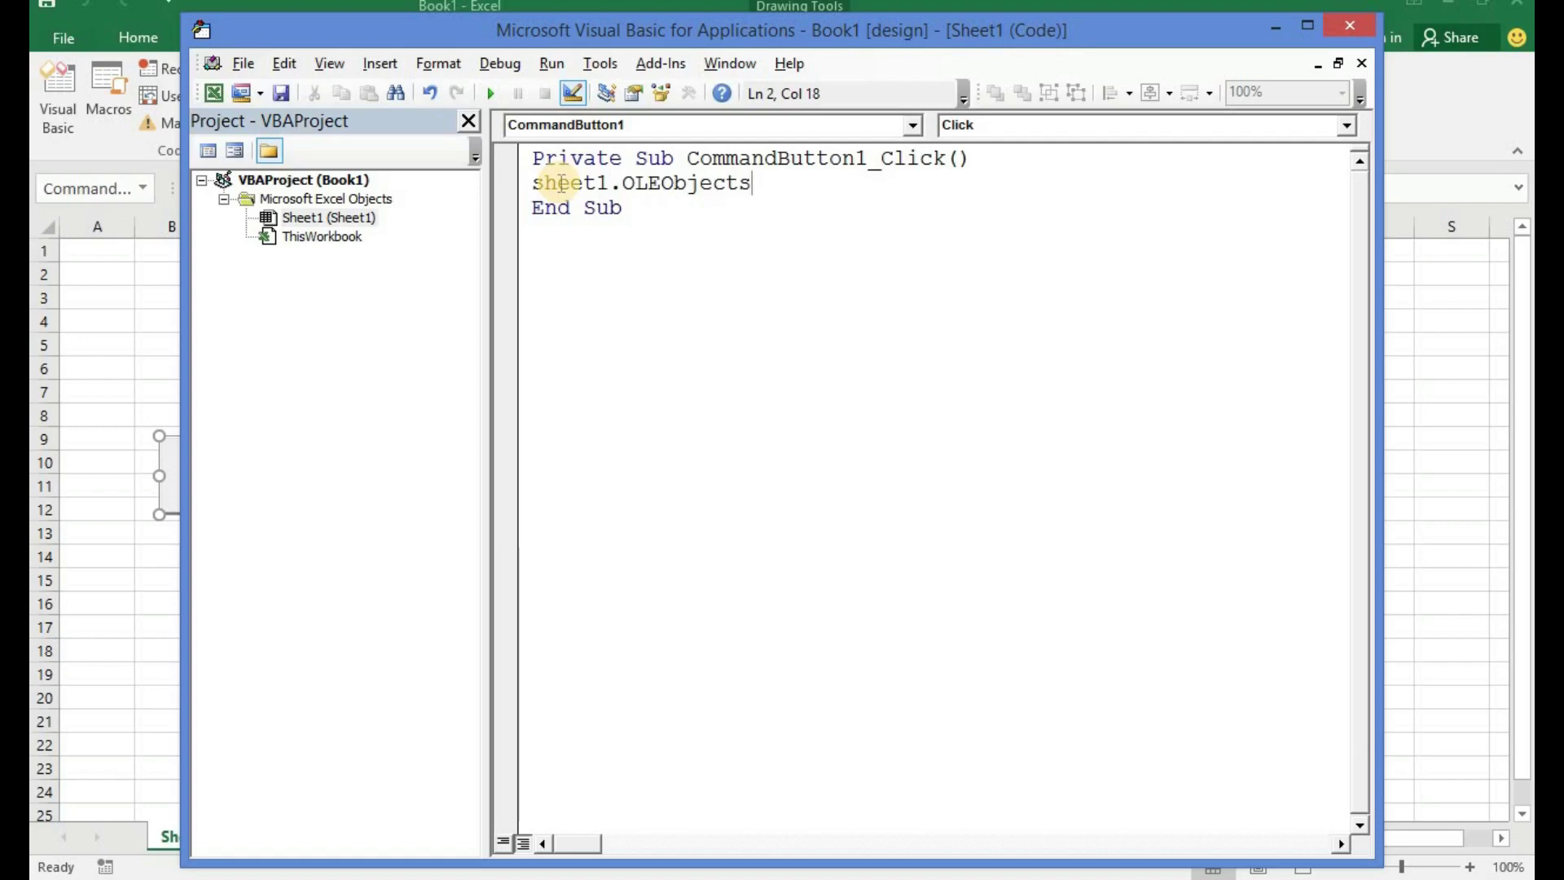
{"action": "type", "text": ".a"}
{"action": "type", "text": "dd(fi"}
{"action": "type", "text": "lename:="}
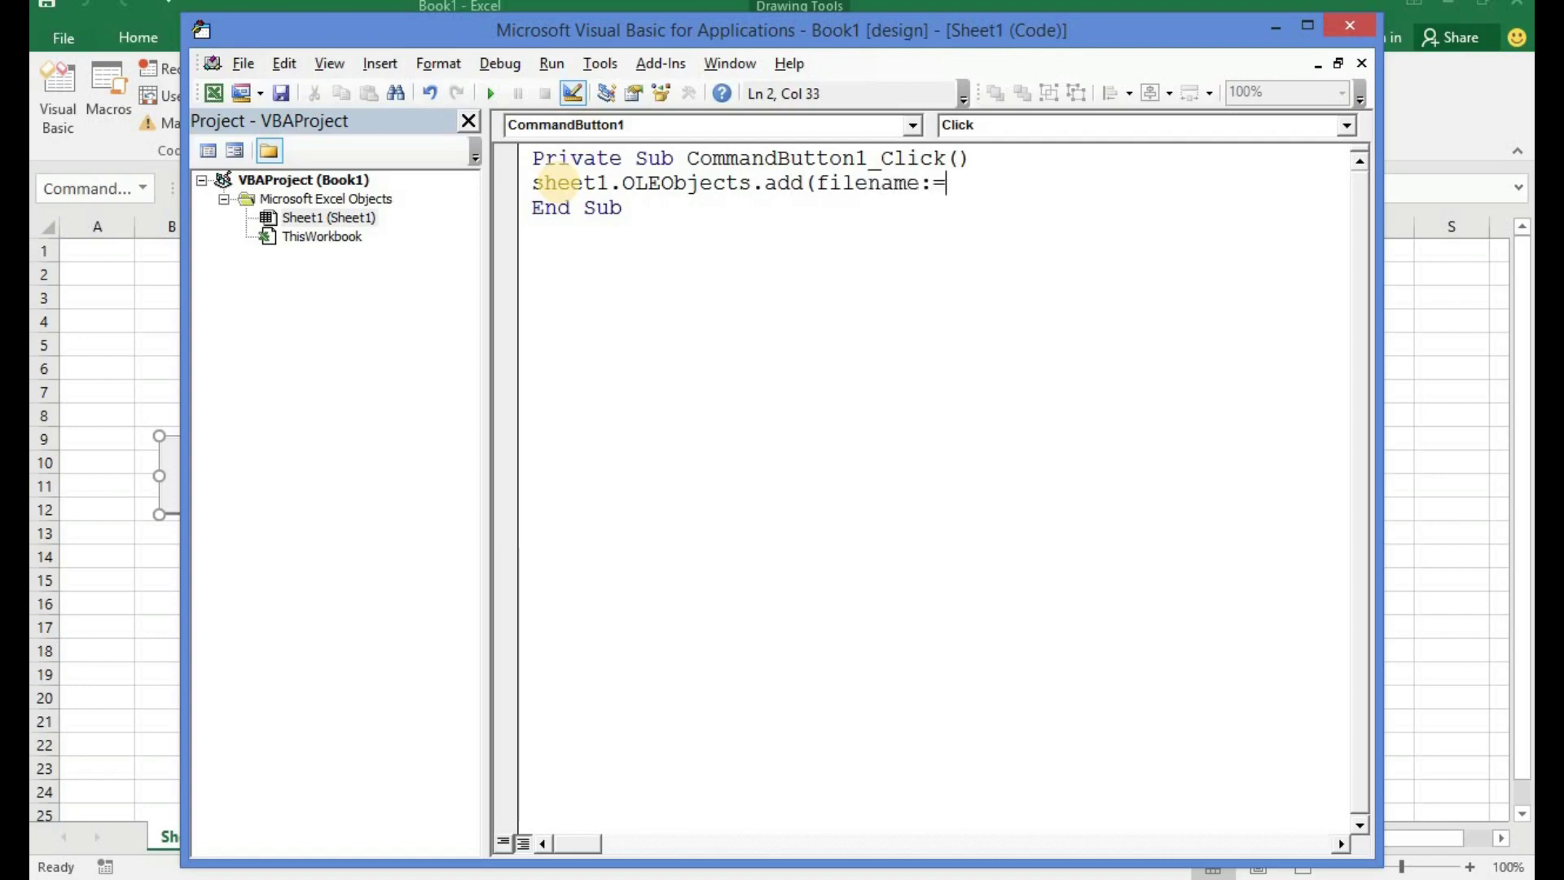
{"action": "type", "text": "Applica"}
{"action": "type", "text": "pplication."}
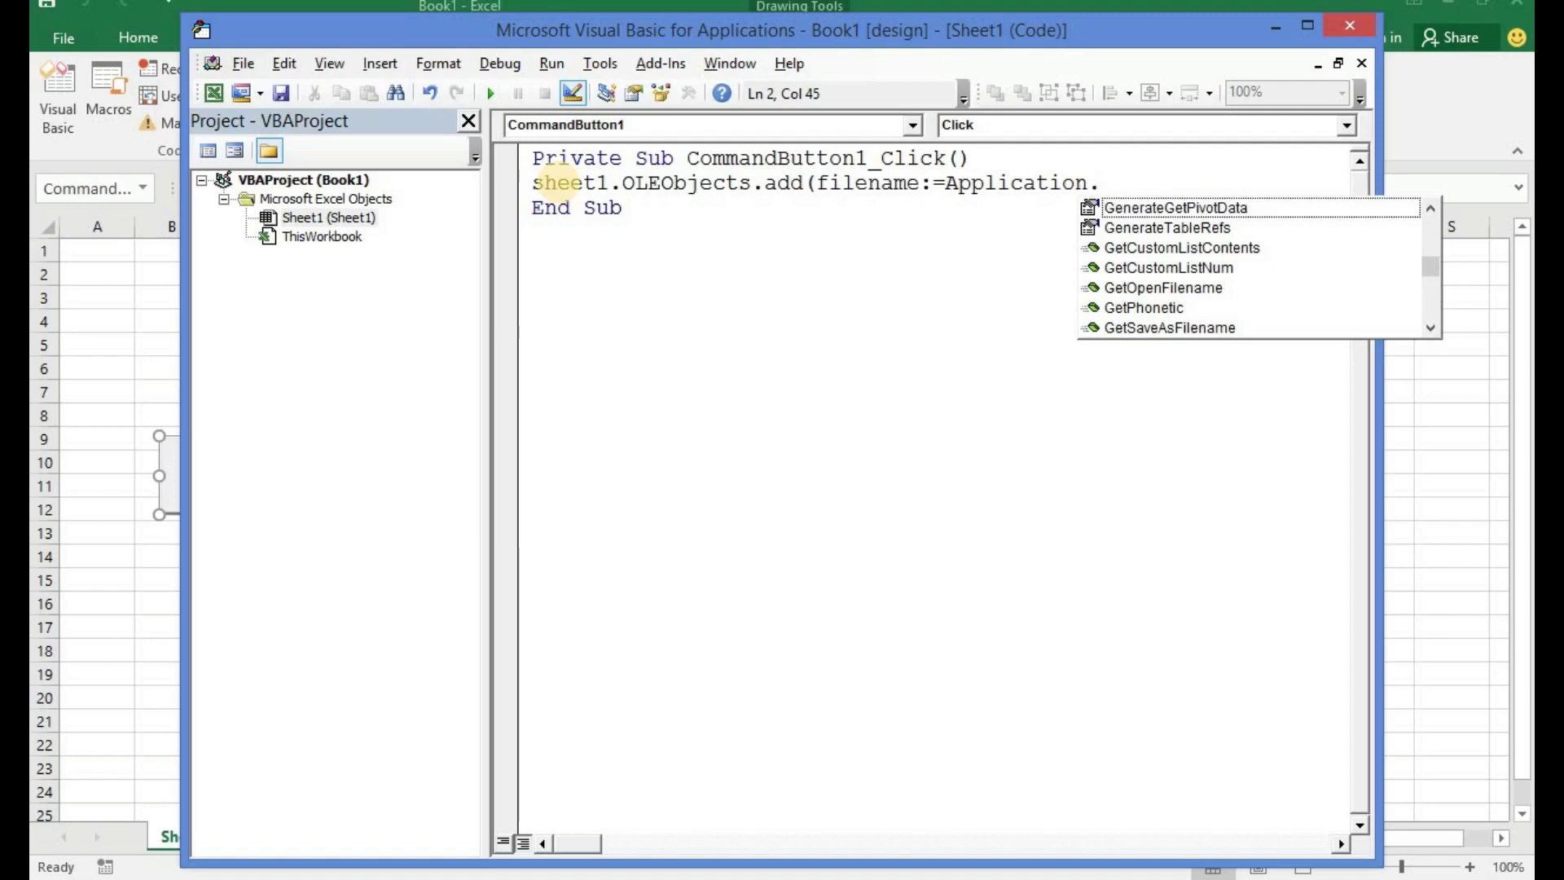
{"action": "type", "text": "GetO"}
{"action": "key", "text": "Tab"}
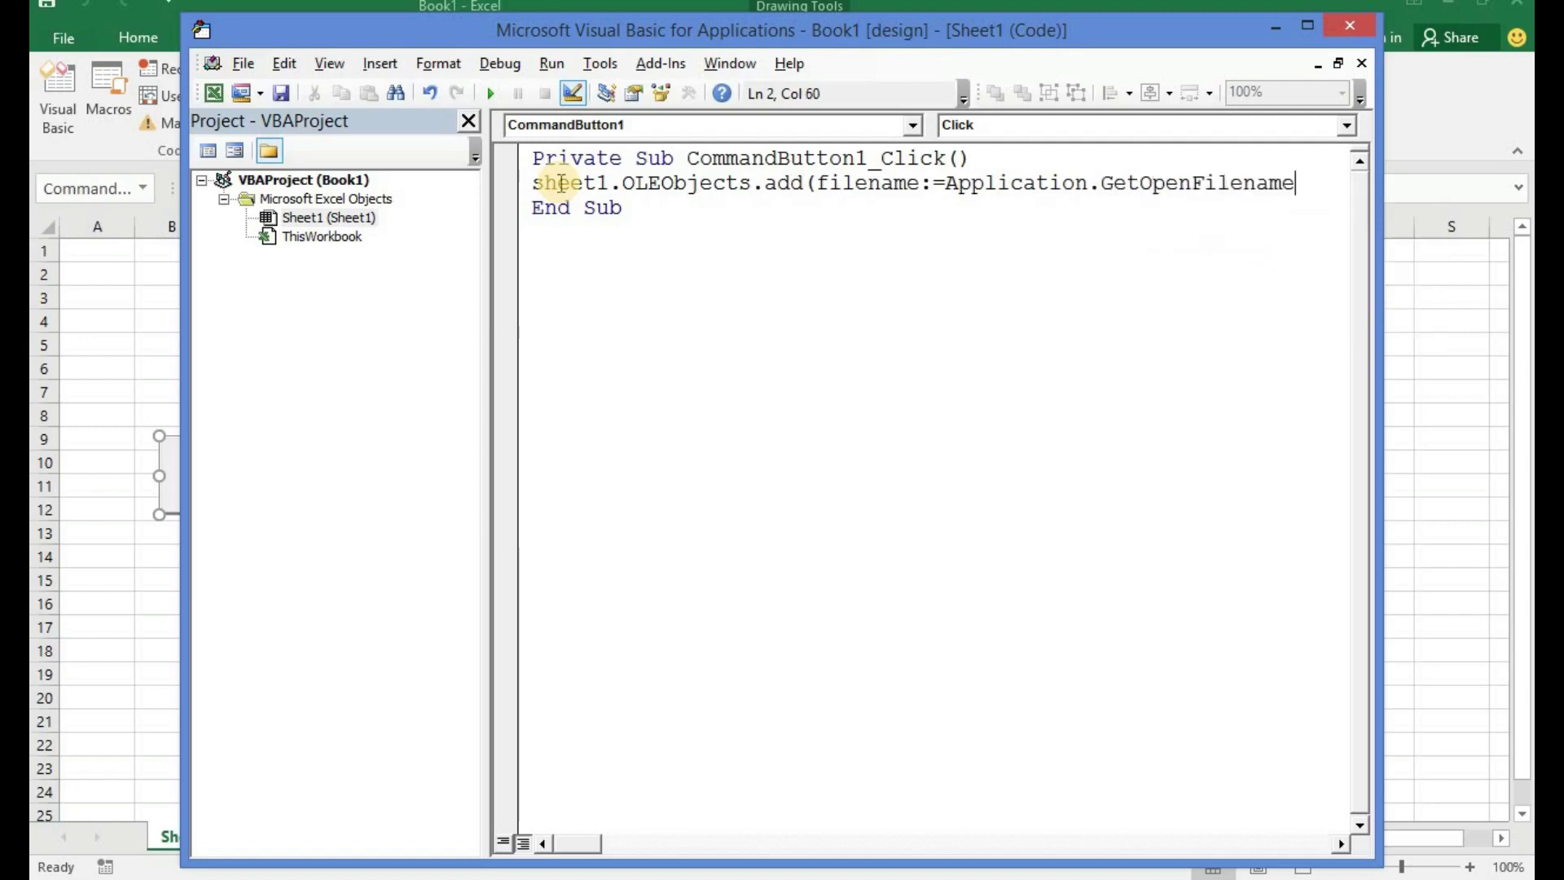
{"action": "type", "text": ")."}
{"action": "type", "text": "sele"}
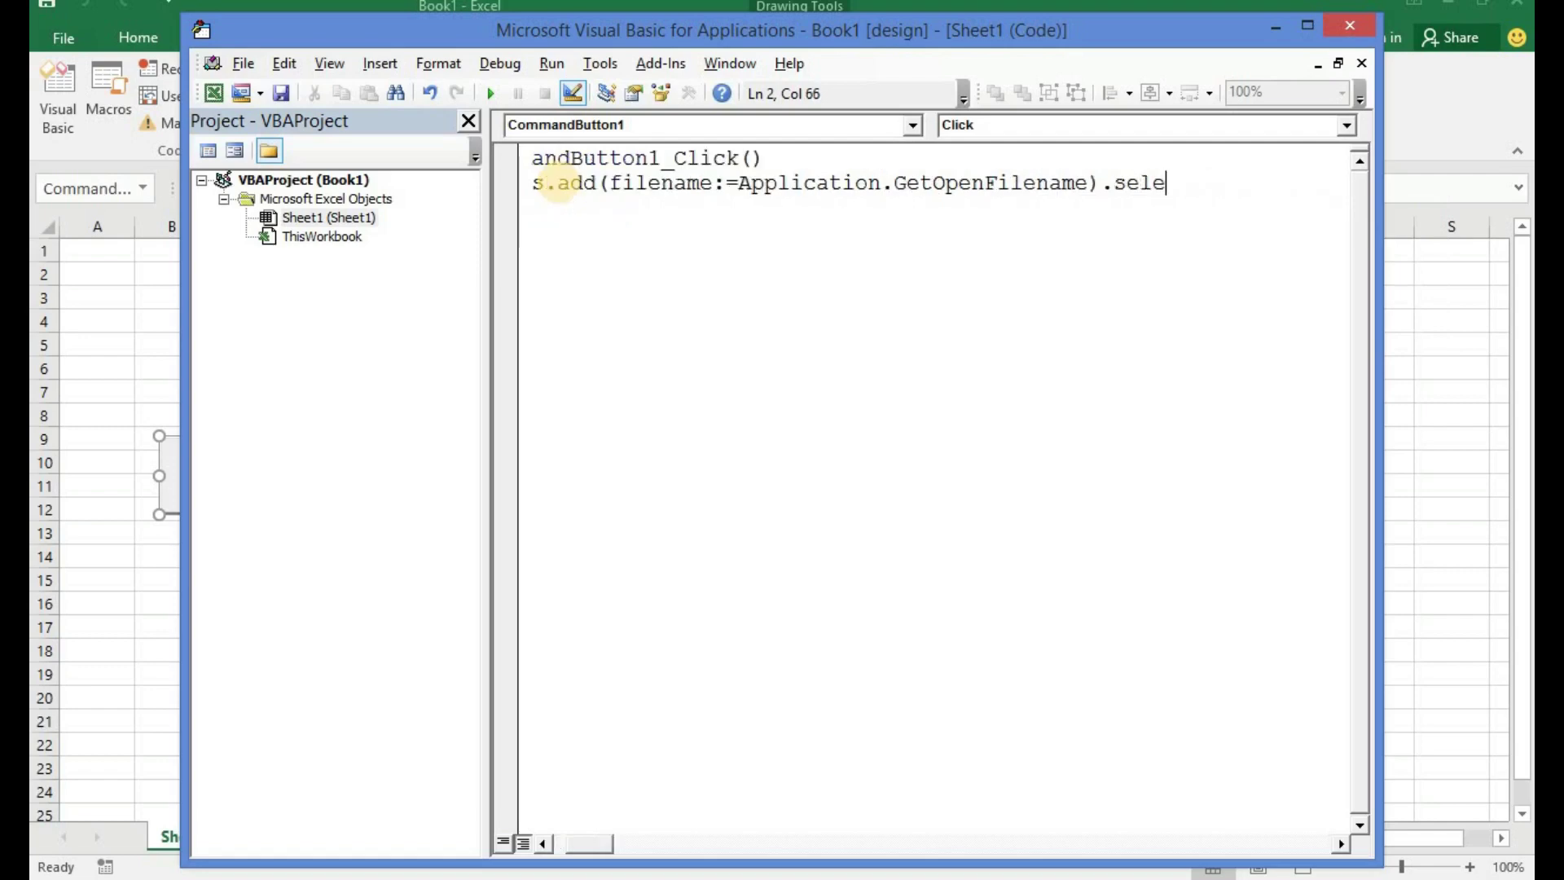
{"action": "type", "text": "ct"}
{"action": "left_click", "coordinate": [833, 347]}
- Return to the sheet and leave design mode so the button runs
{"action": "left_click", "coordinate": [1275, 24]}
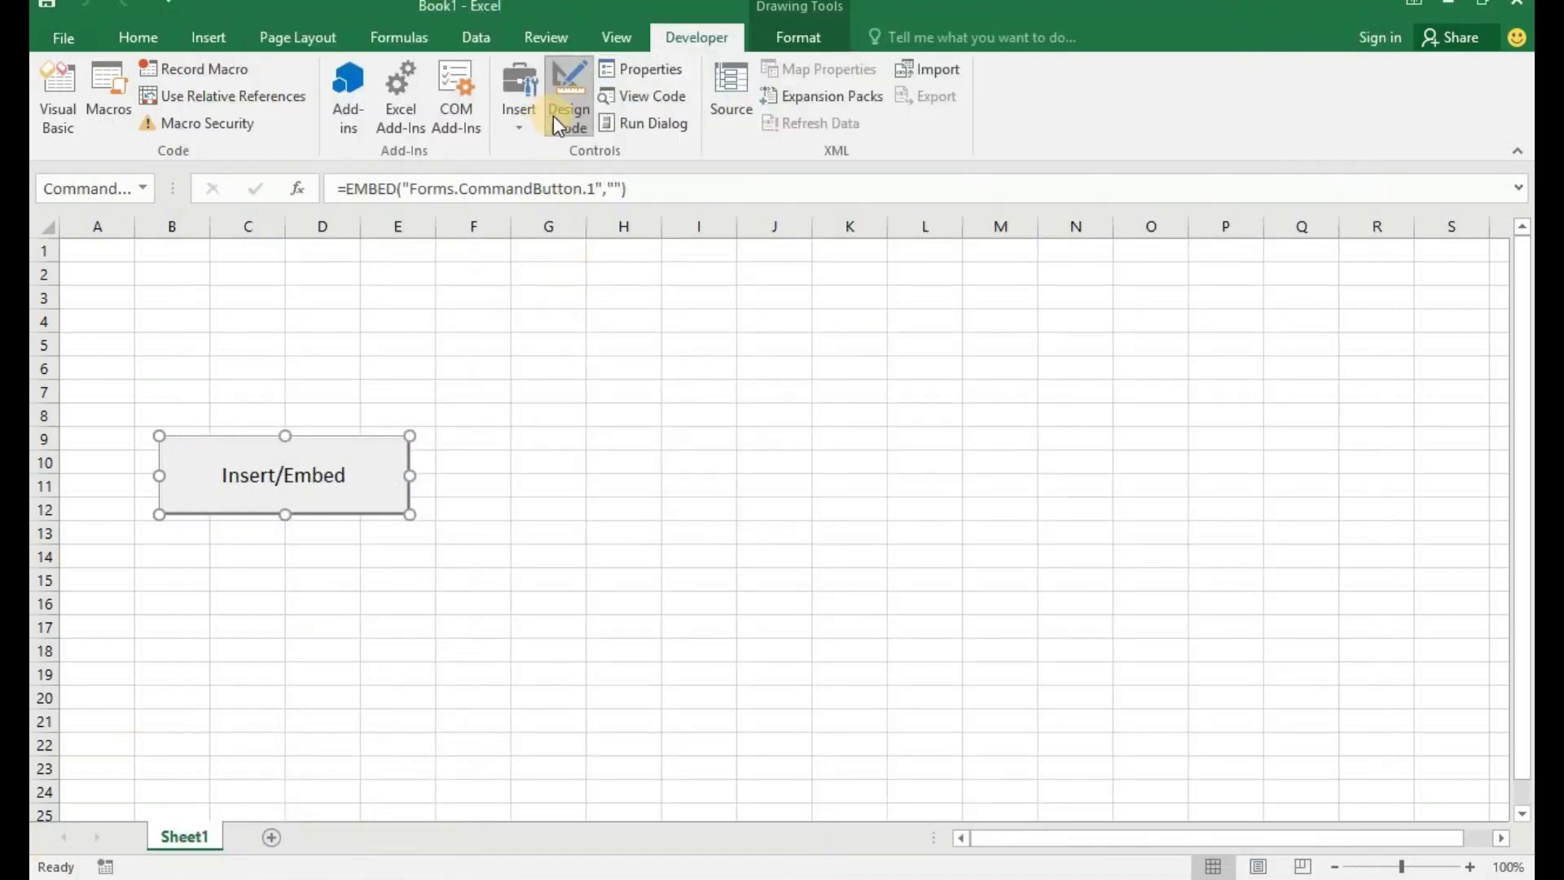
{"action": "left_click", "coordinate": [554, 116]}
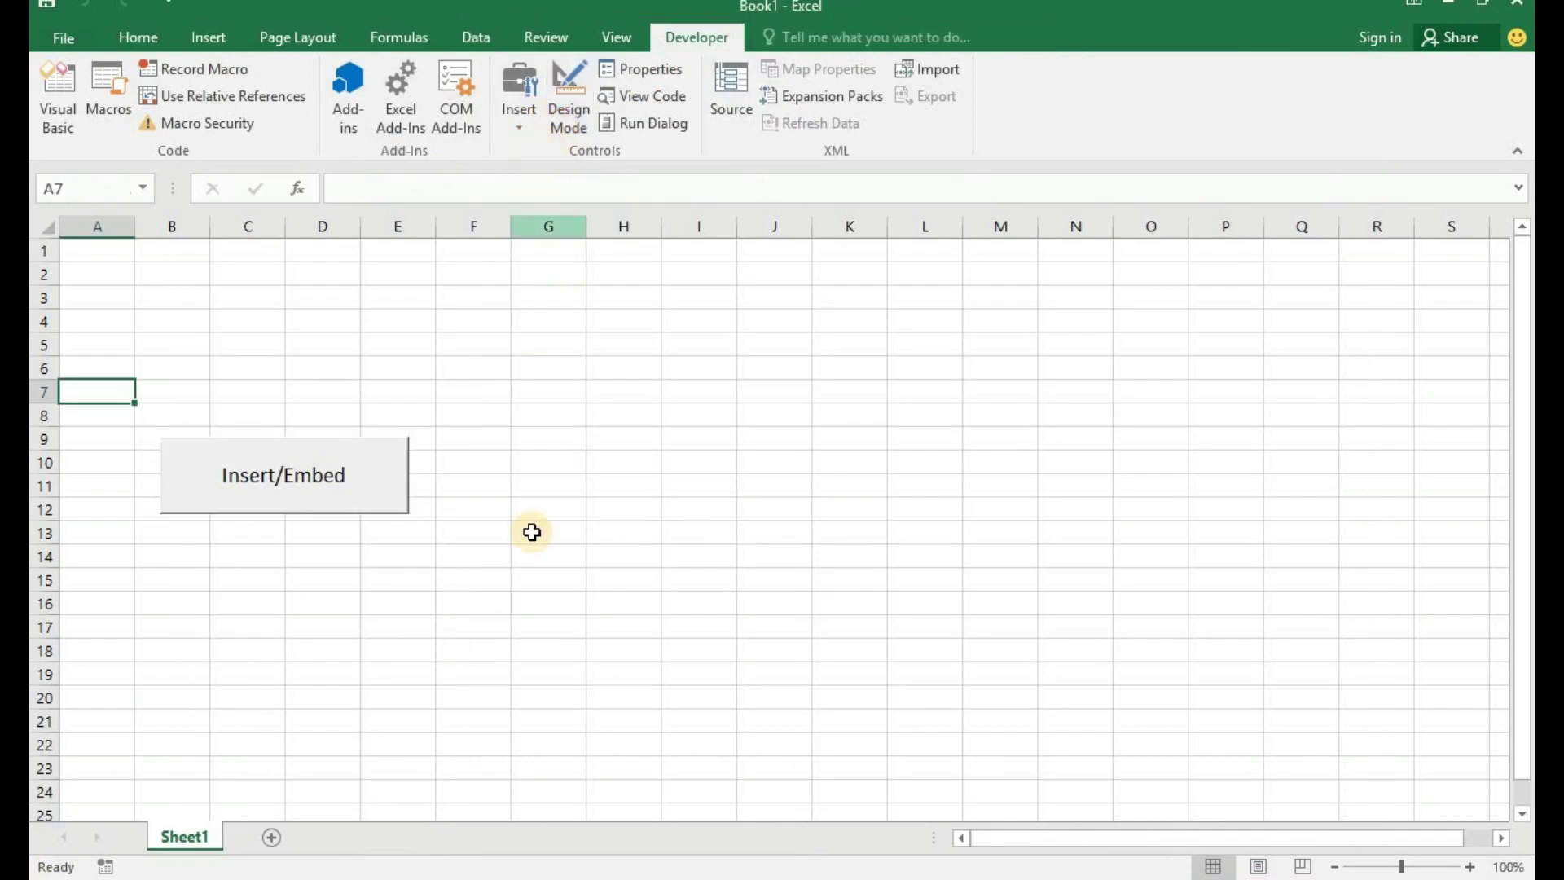
{"action": "left_click", "coordinate": [698, 485]}
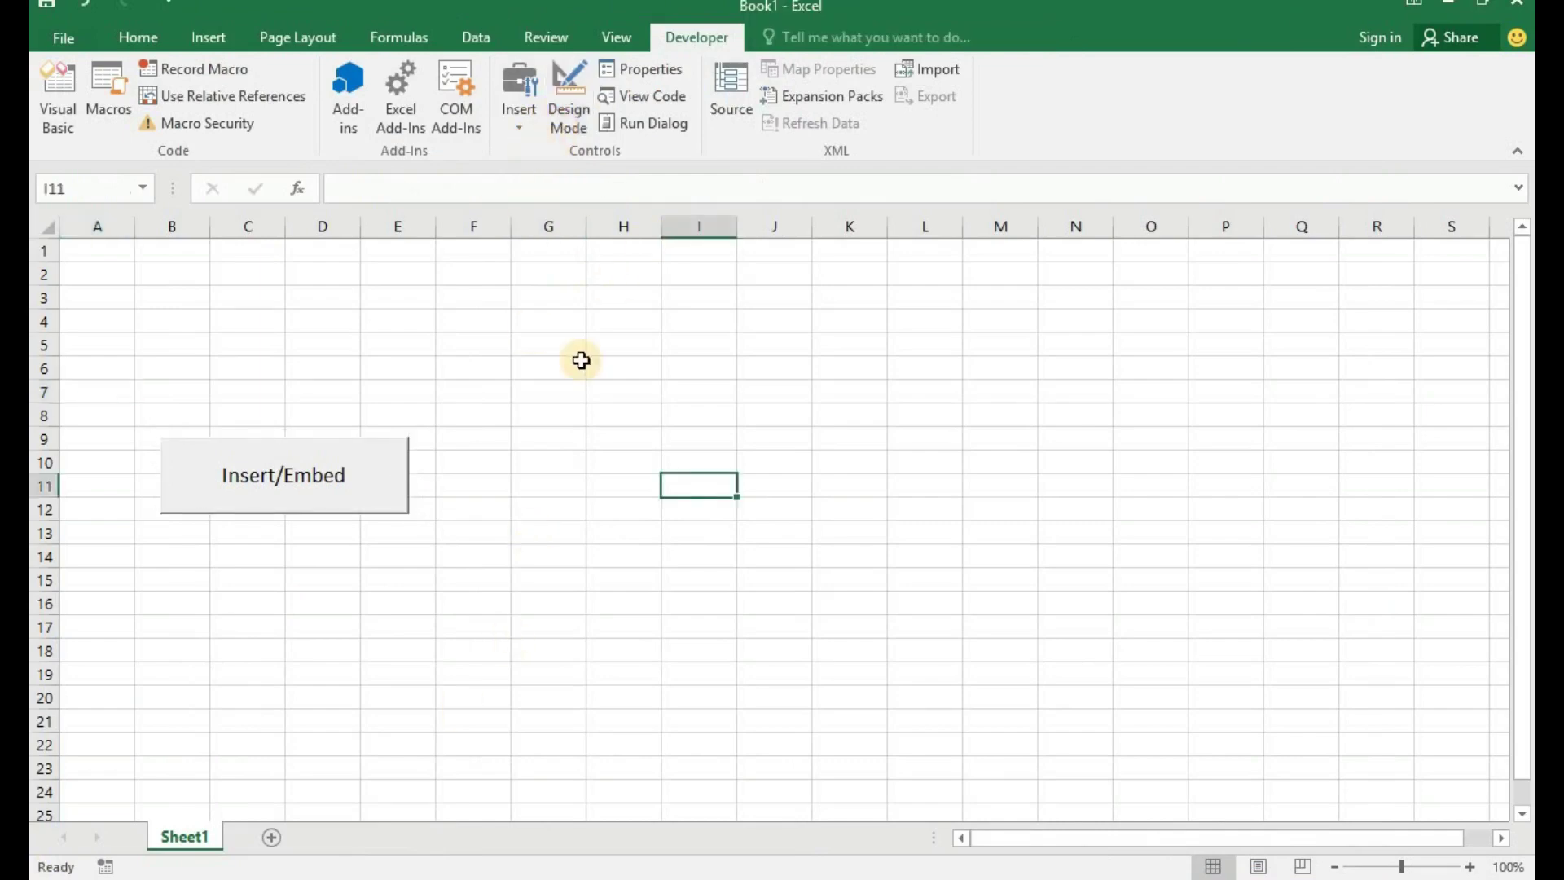
- Run Insert/Embed and embed the 'Insert an object in your Excel spreadsheet' PDF
{"action": "left_click", "coordinate": [260, 472]}
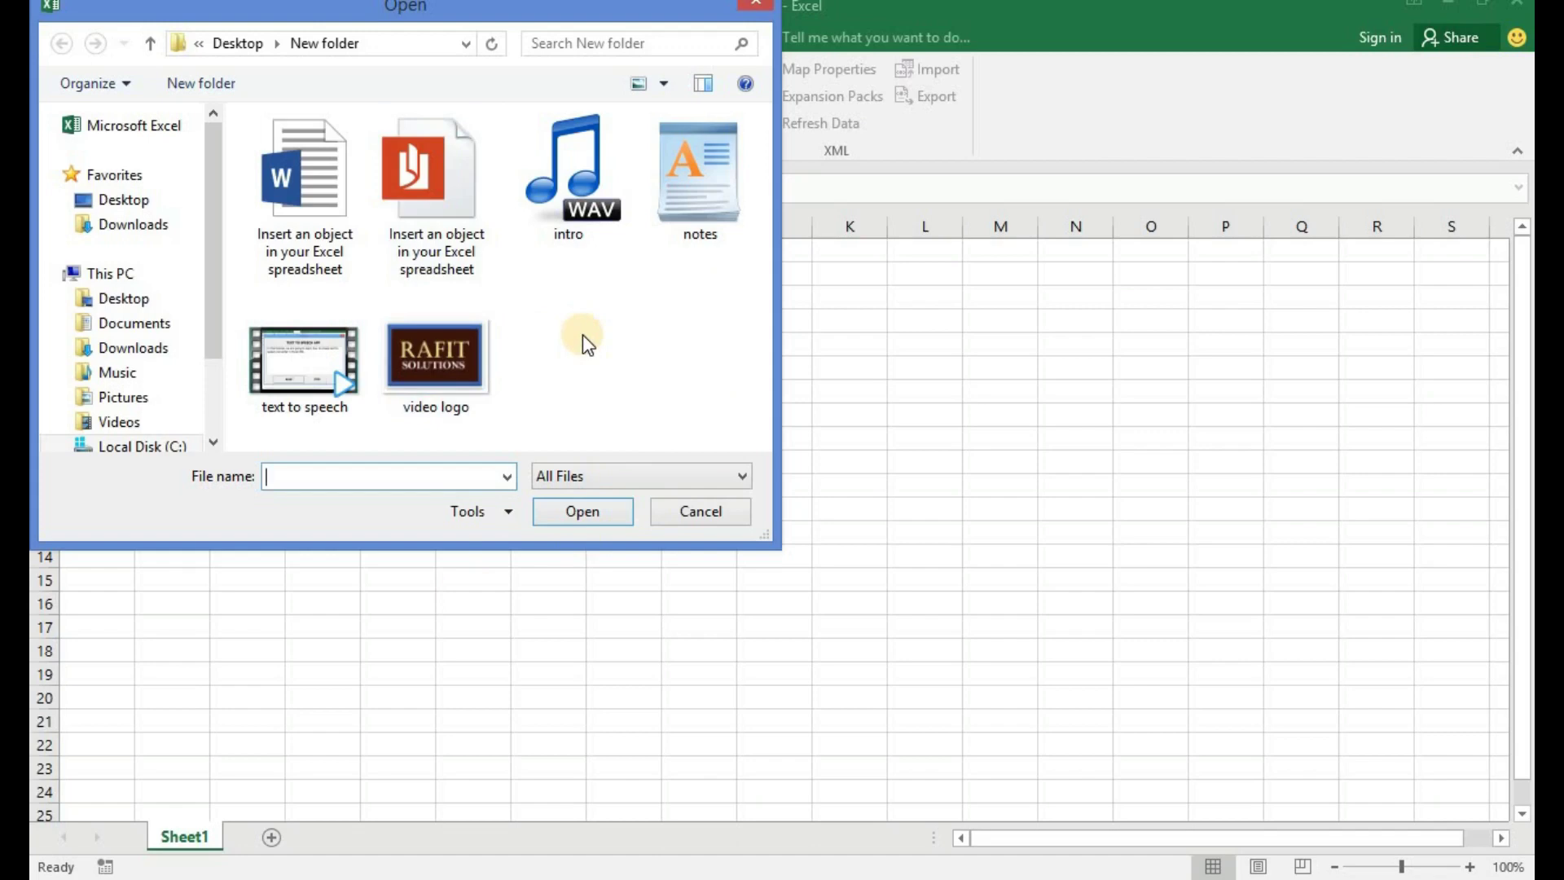
{"action": "left_click", "coordinate": [415, 181]}
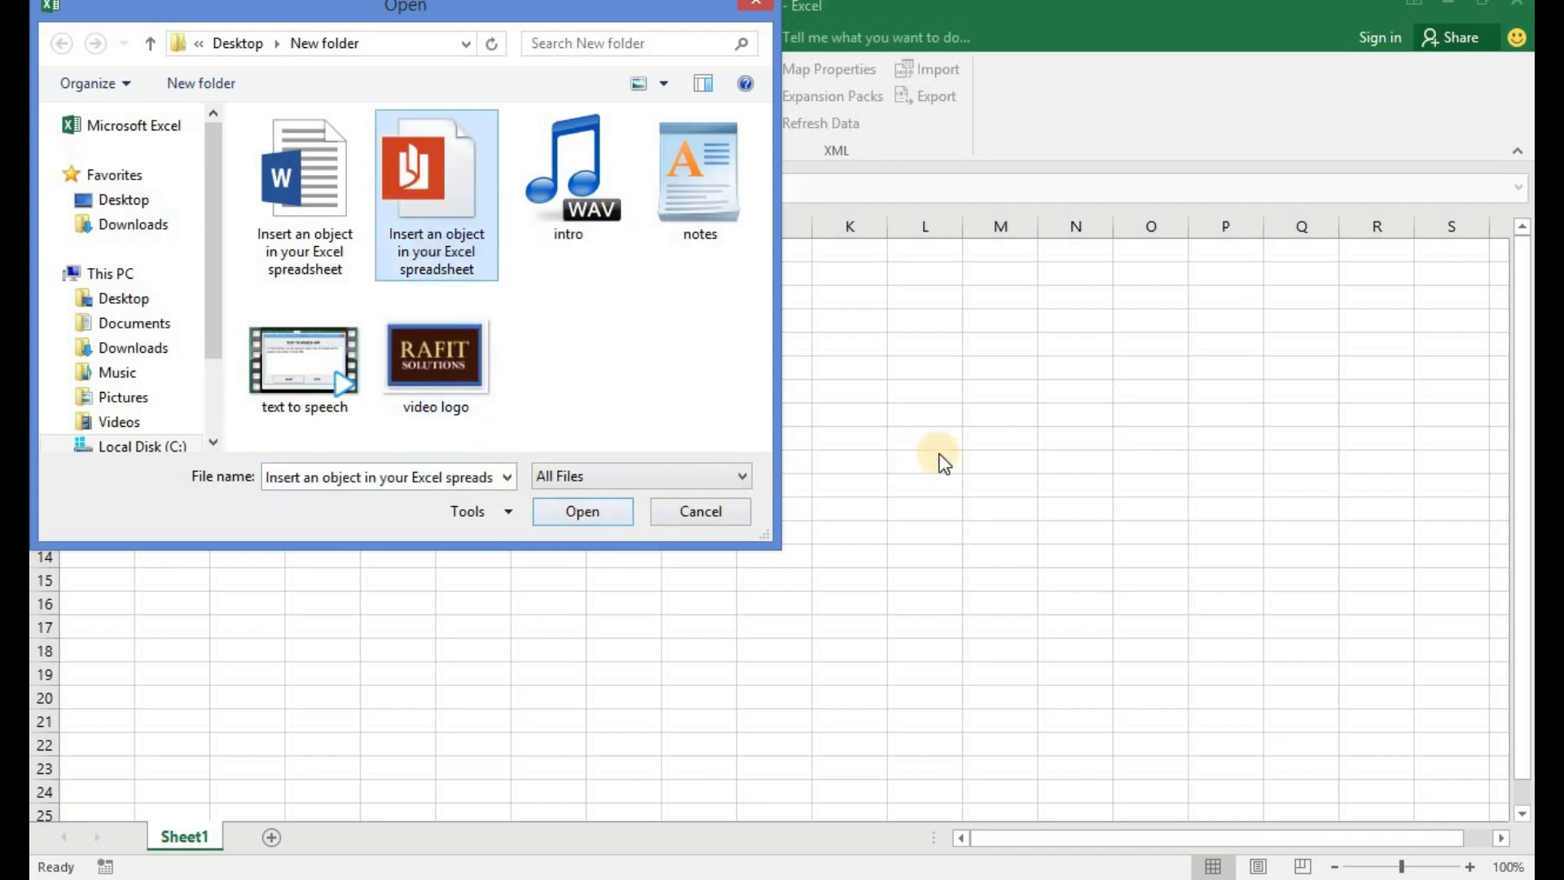
{"action": "left_click", "coordinate": [428, 195]}
{"action": "double_click", "coordinate": [429, 196]}
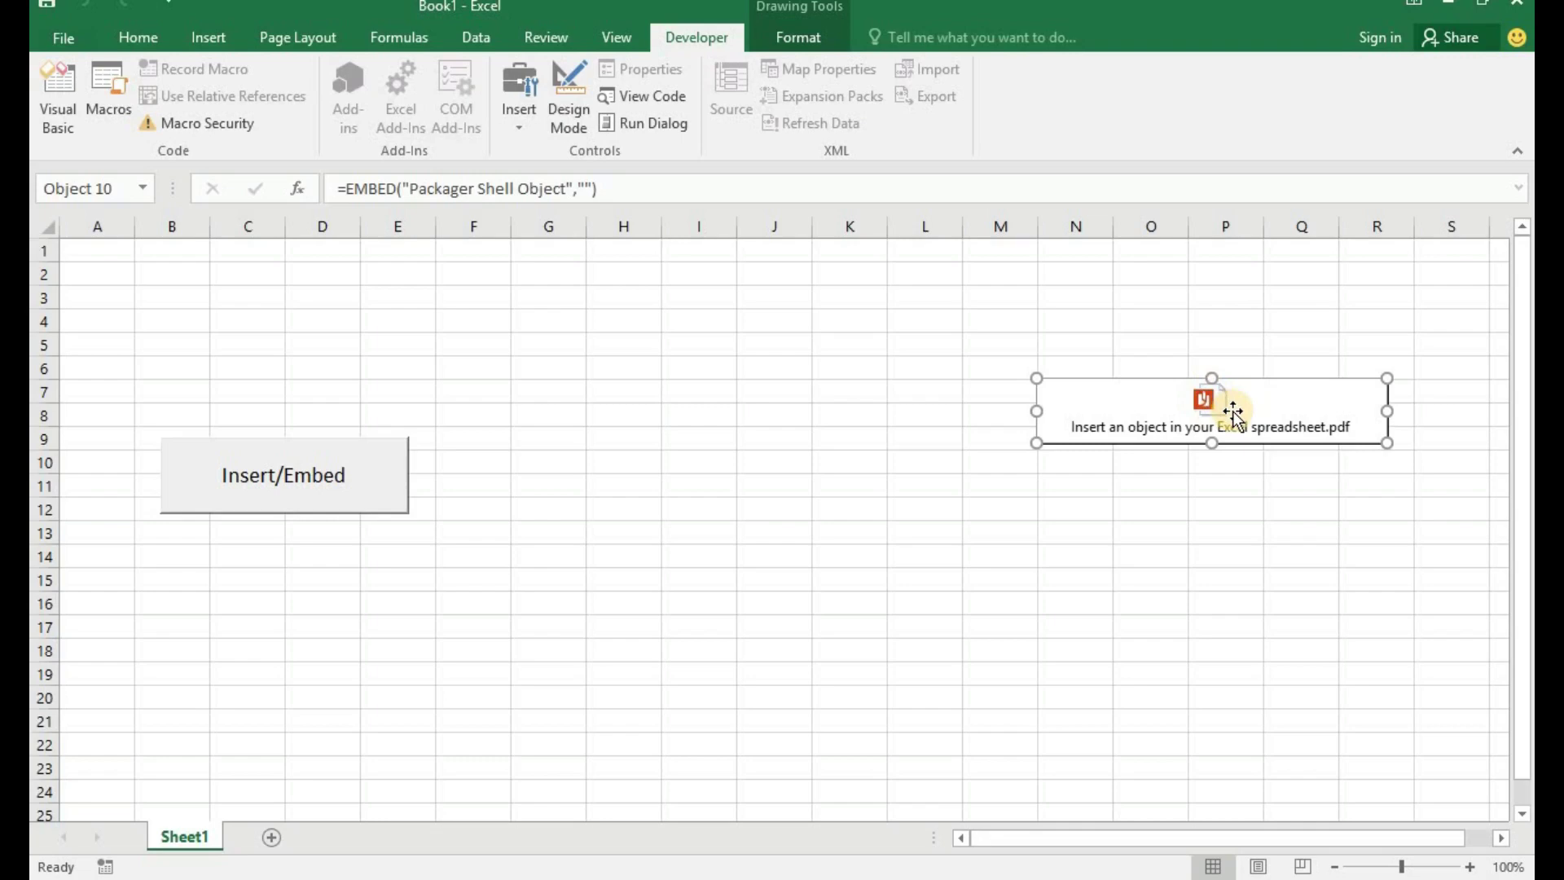
- Open the embedded PDF object, confirm the prompt, then close its viewer
{"action": "double_click", "coordinate": [1231, 413]}
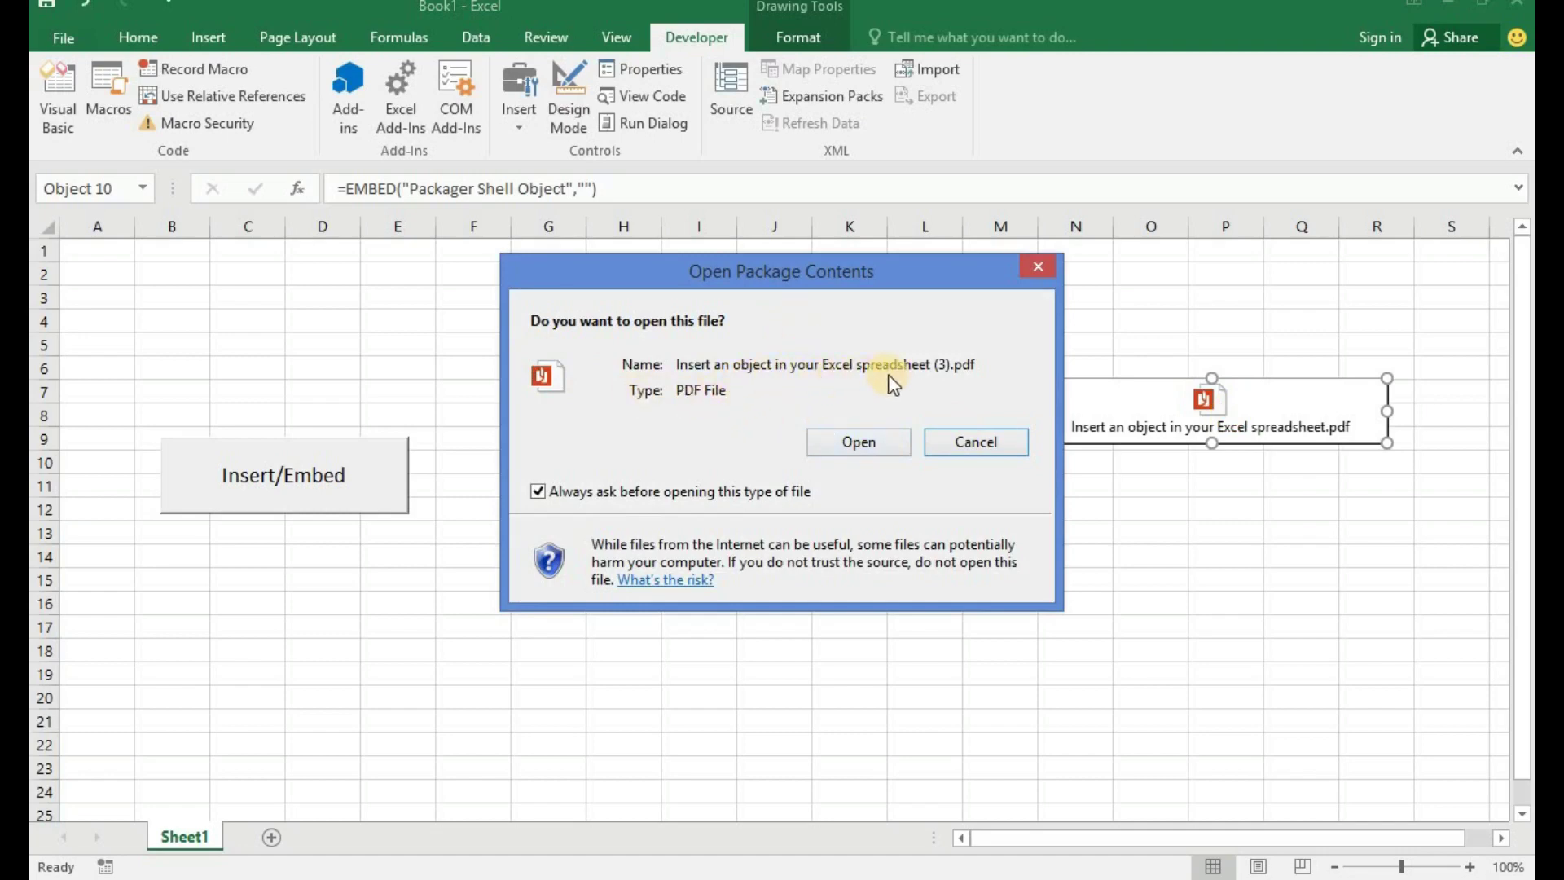
{"action": "left_click", "coordinate": [858, 442]}
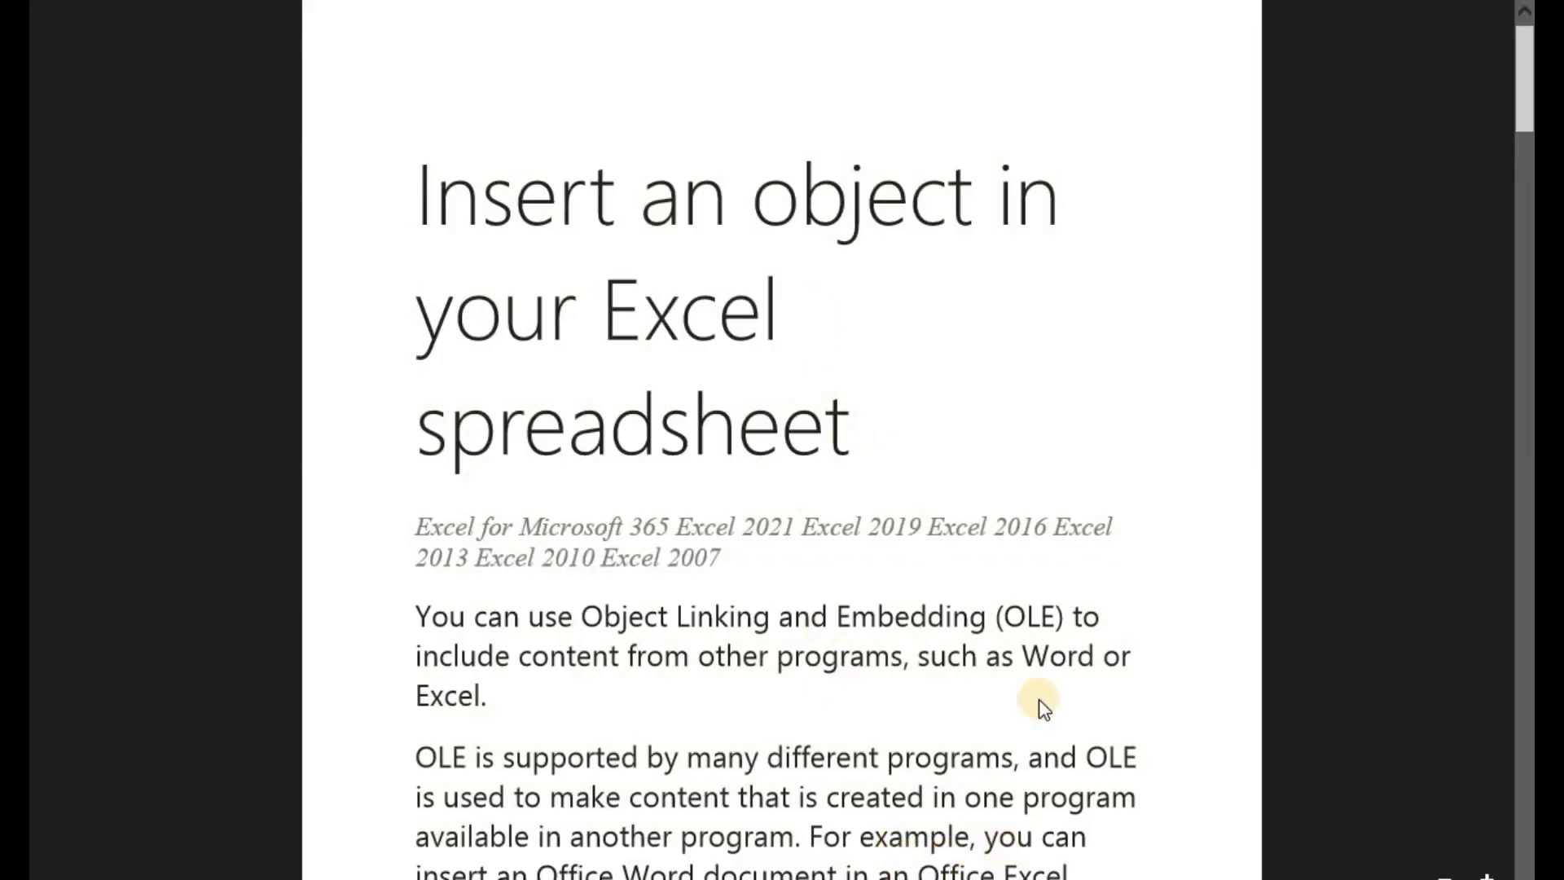
{"action": "left_click", "coordinate": [1515, 6]}
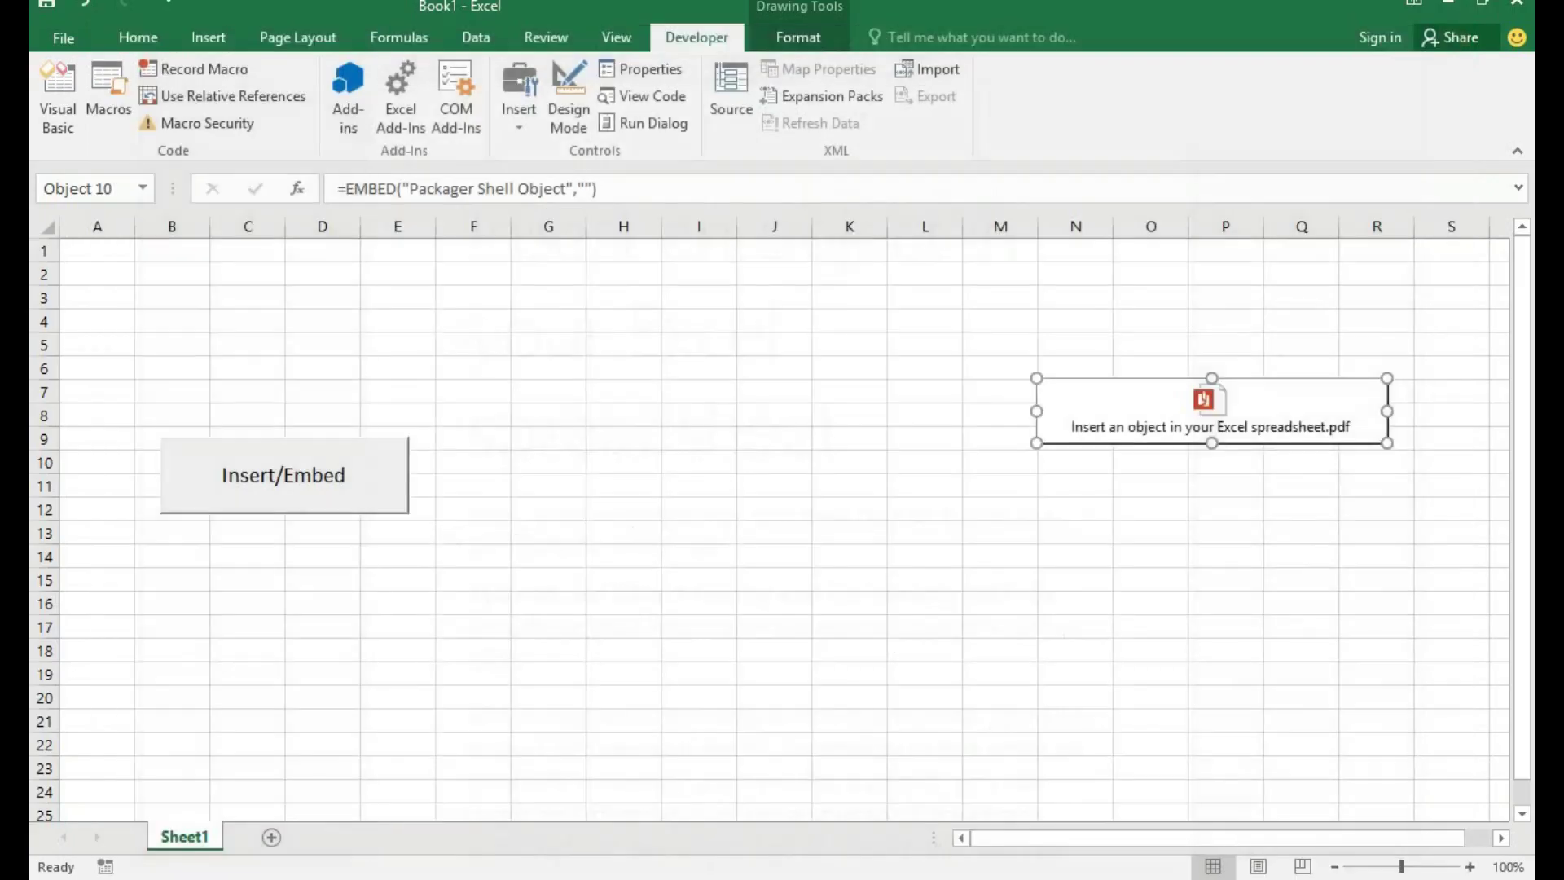
- Run Insert/Embed to embed the Word document and reposition its page preview
{"action": "left_click", "coordinate": [309, 489]}
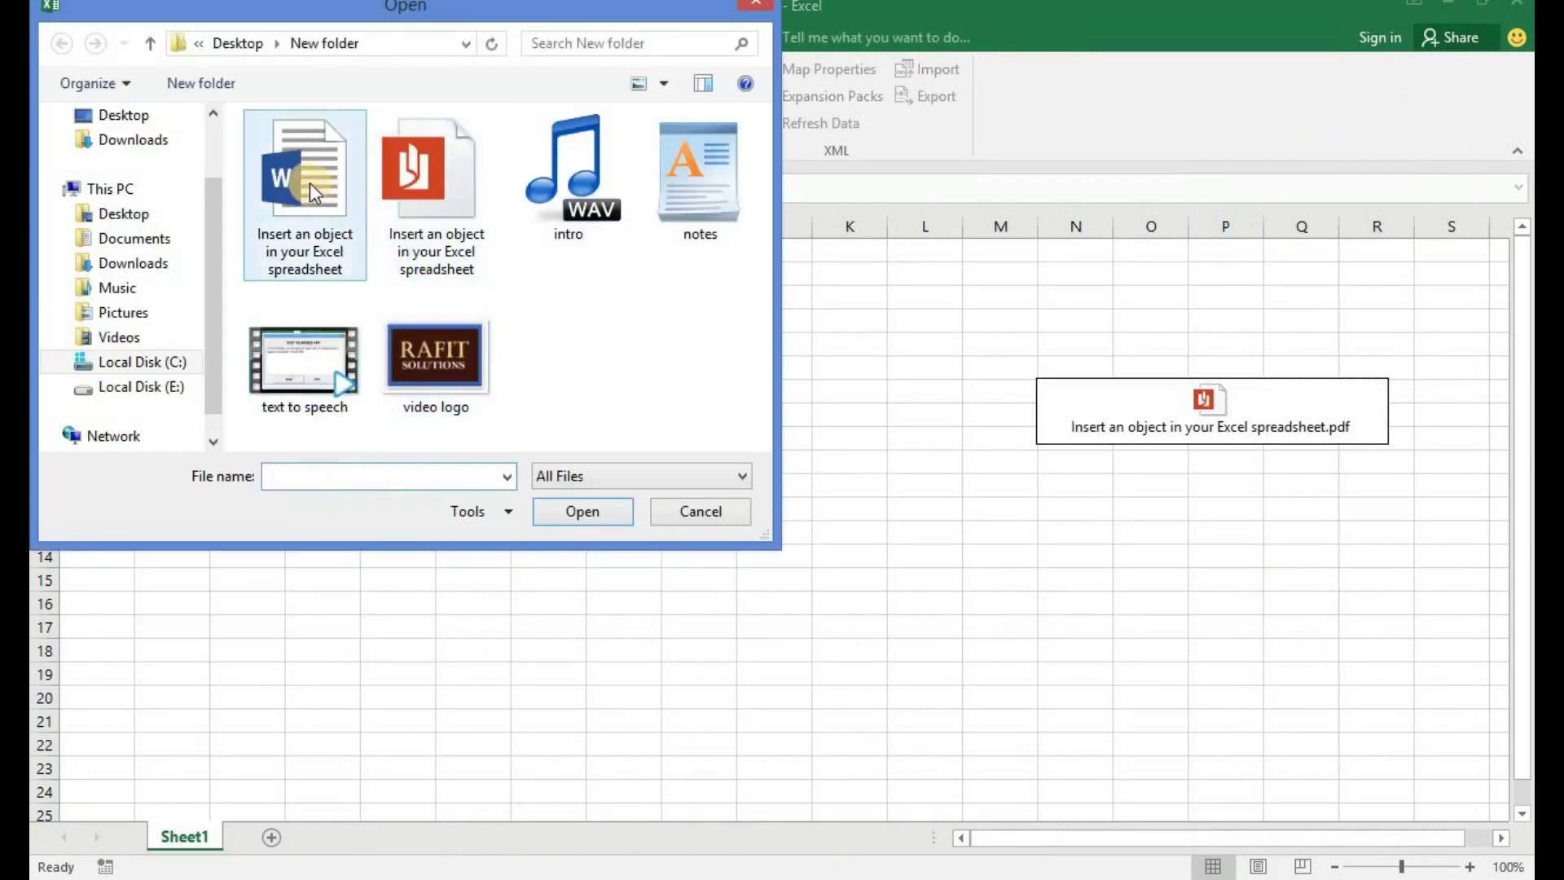
{"action": "left_click", "coordinate": [307, 180]}
{"action": "double_click", "coordinate": [307, 179]}
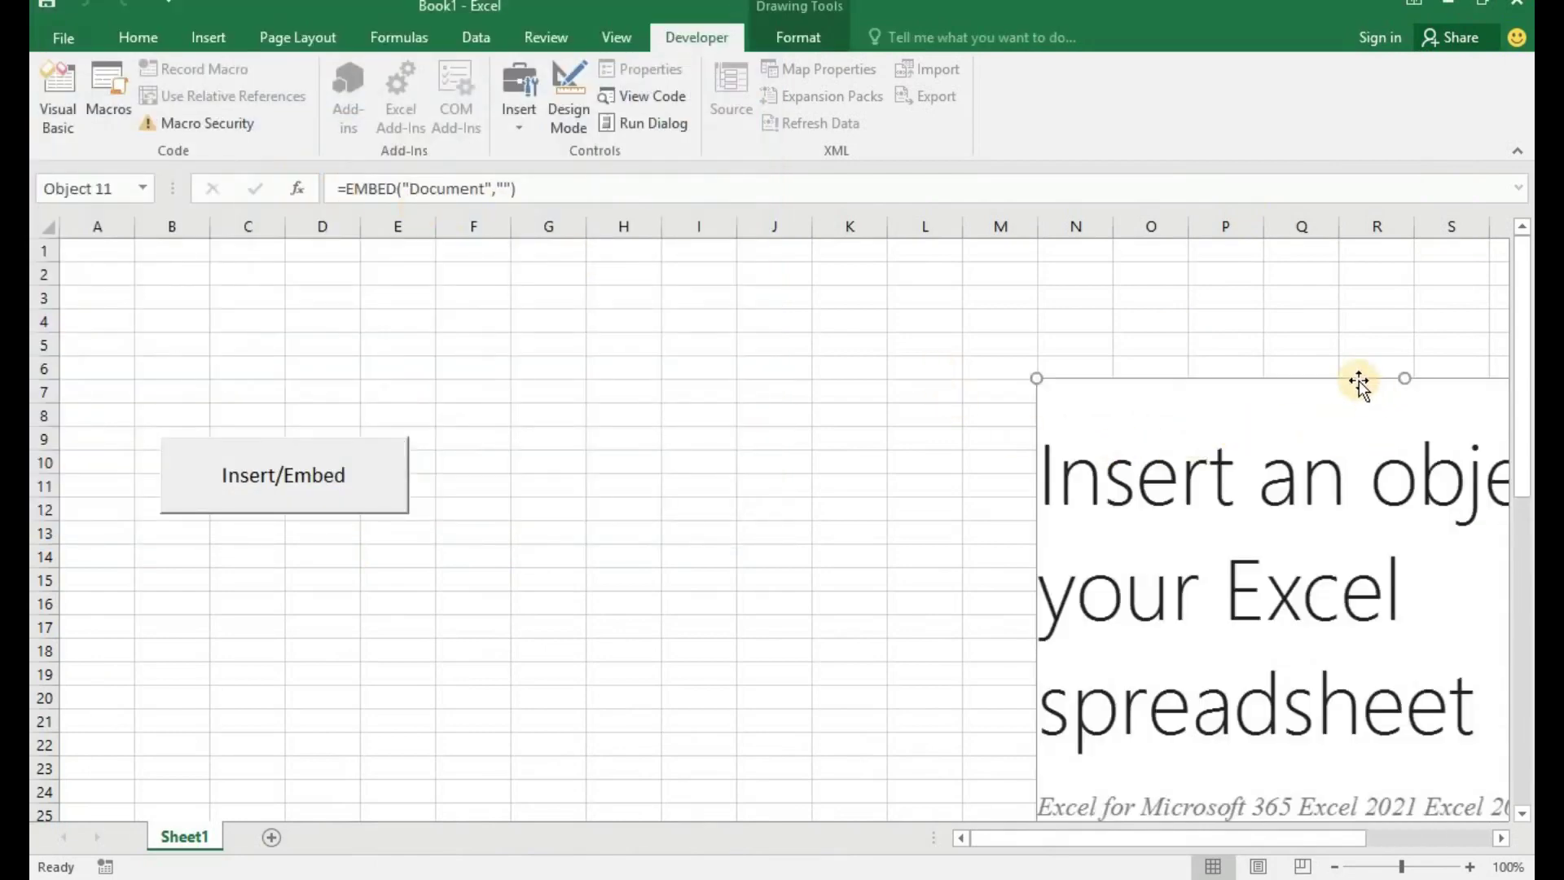
{"action": "left_click_drag", "start_coordinate": [1355, 378], "coordinate": [1506, 855]}
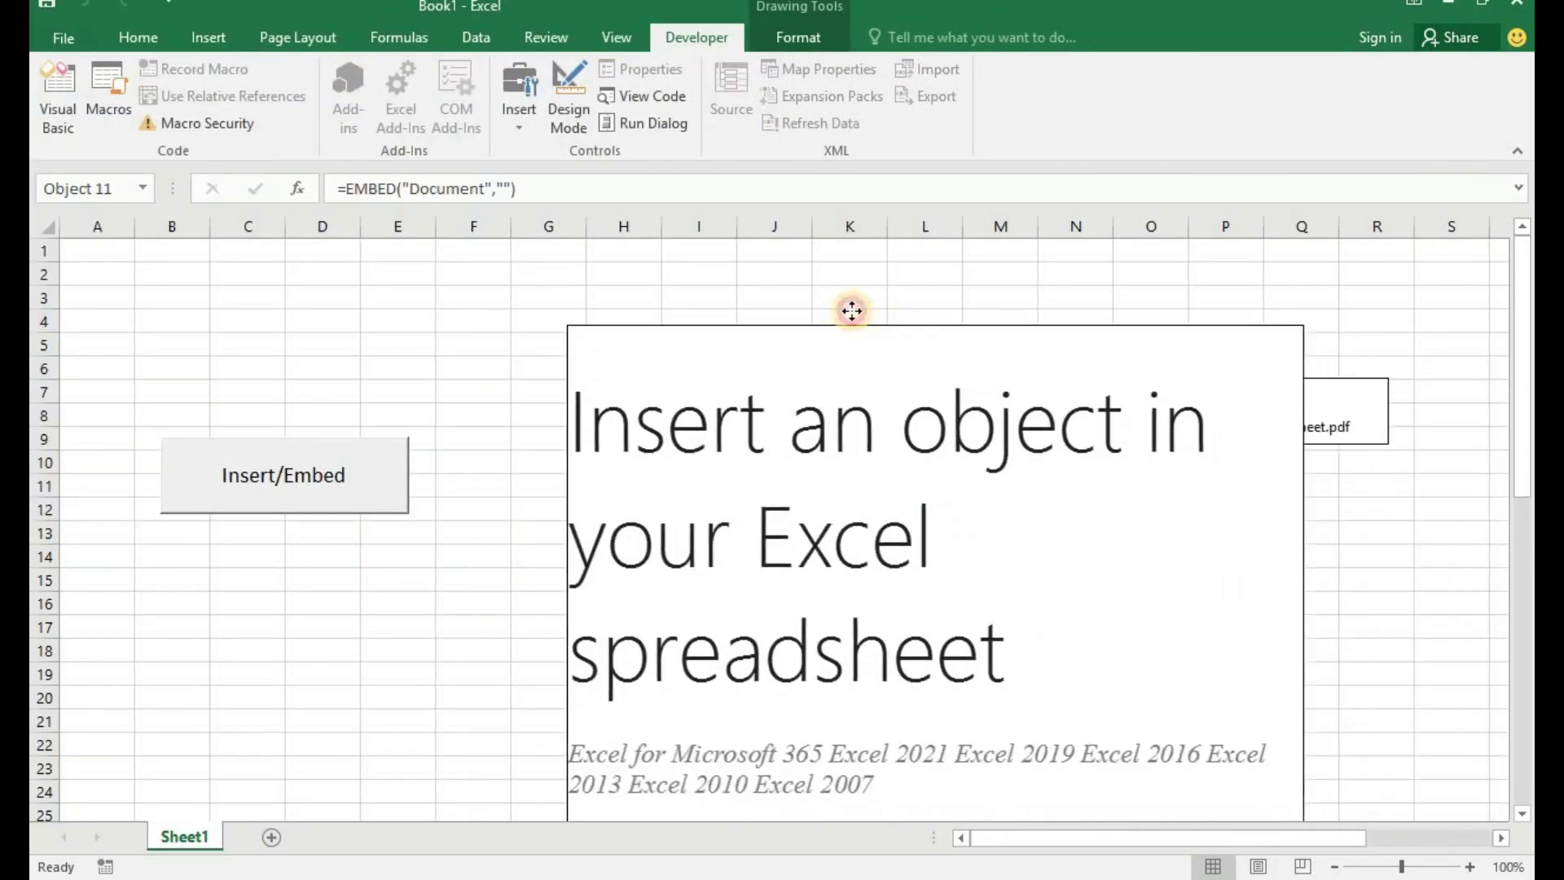
{"action": "left_click", "coordinate": [1502, 842]}
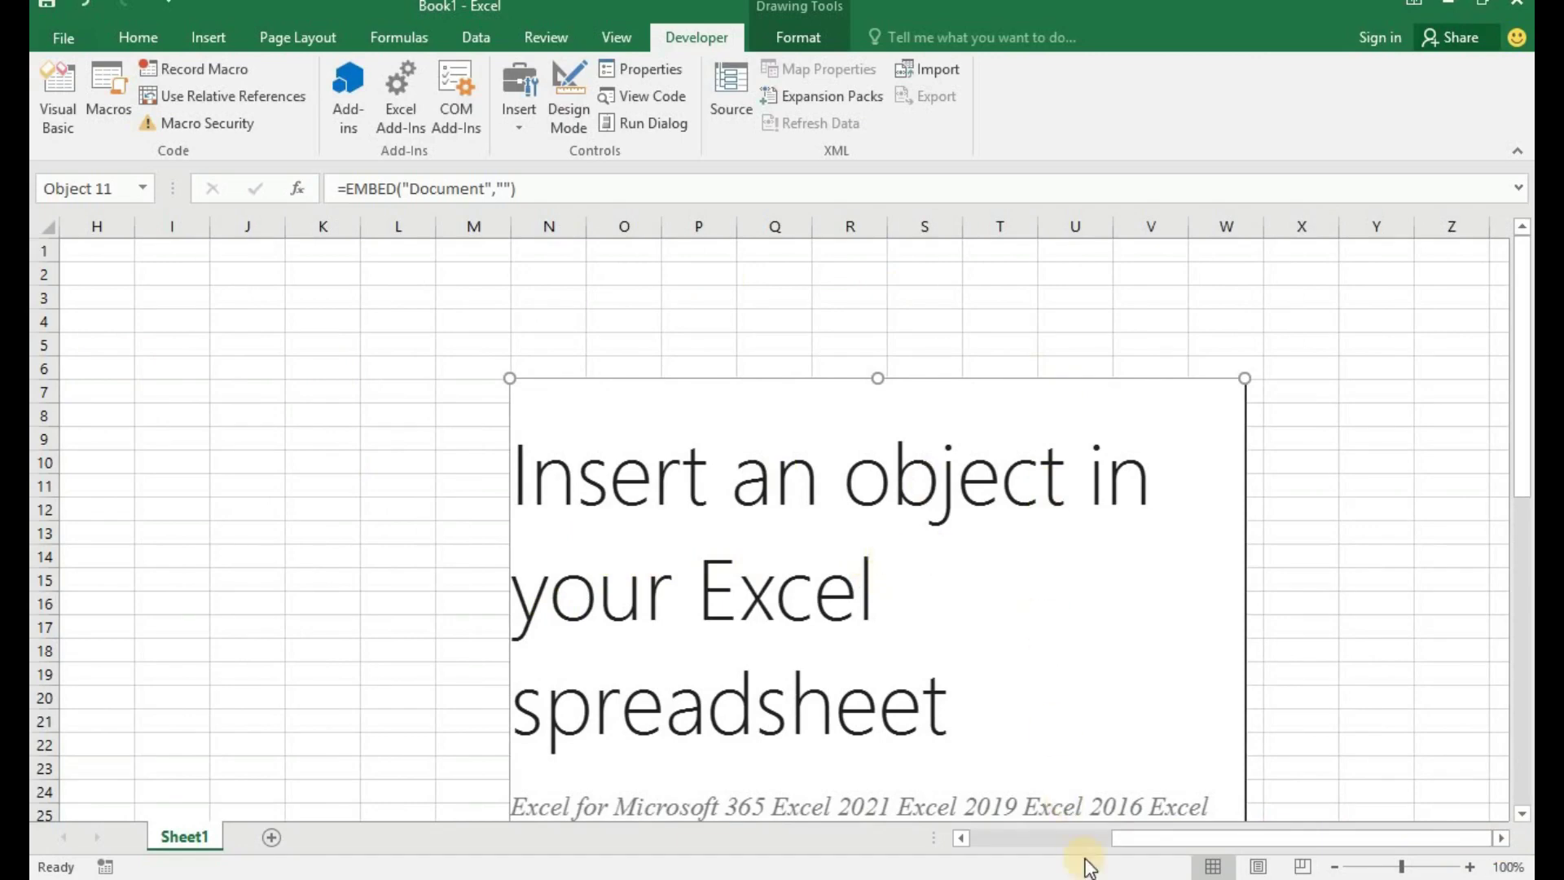
{"action": "left_click_drag", "start_coordinate": [1163, 843], "coordinate": [890, 843]}
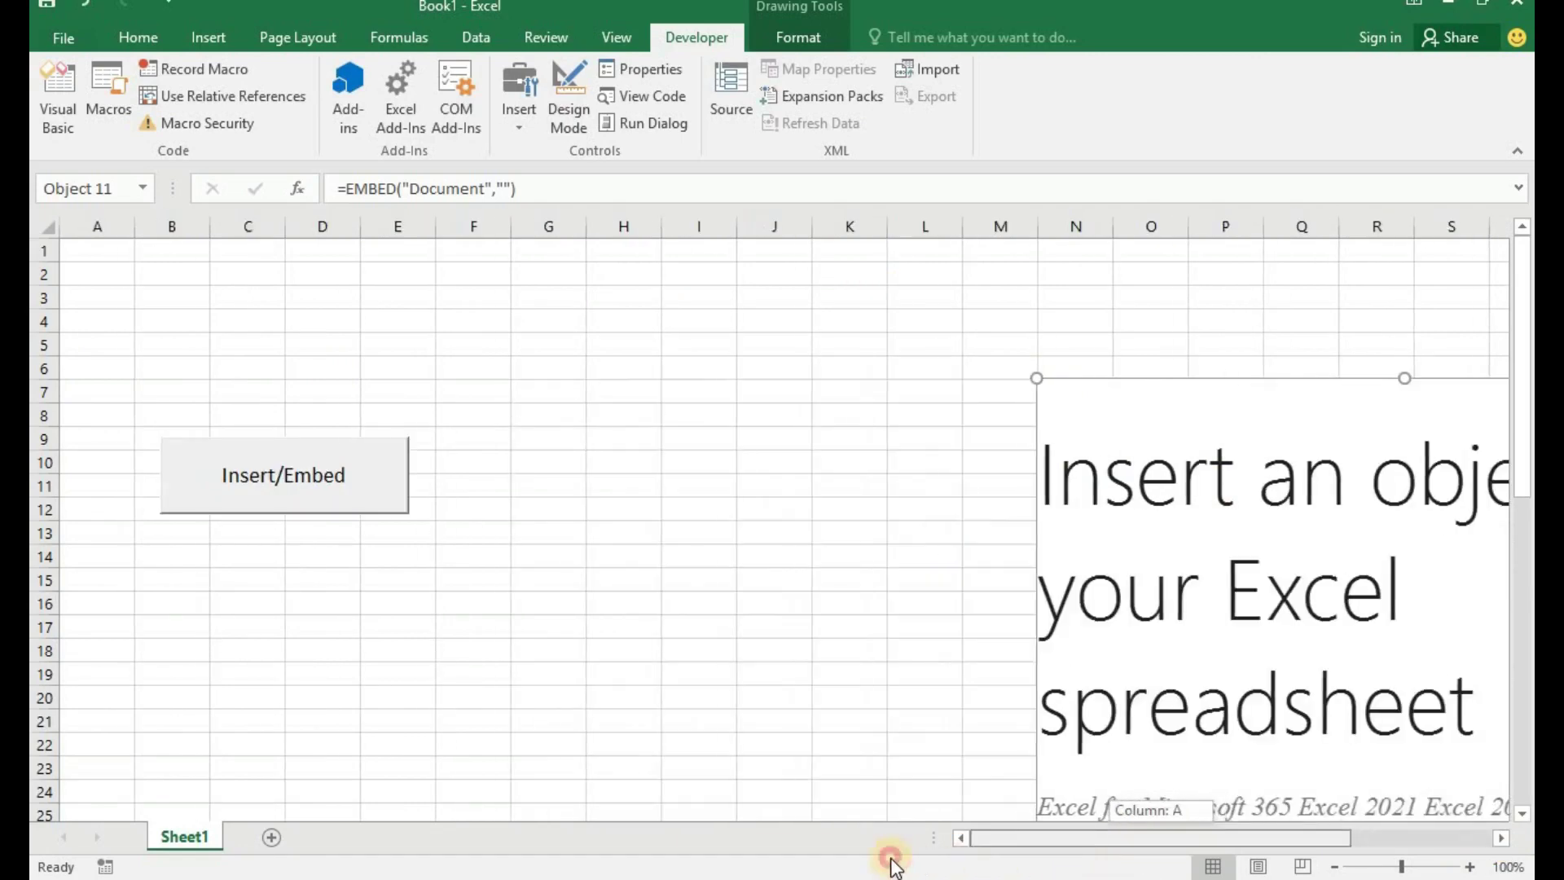
- Use Insert/Embed to embed notes.txt as an icon object on the sheet
{"action": "left_click", "coordinate": [243, 492]}
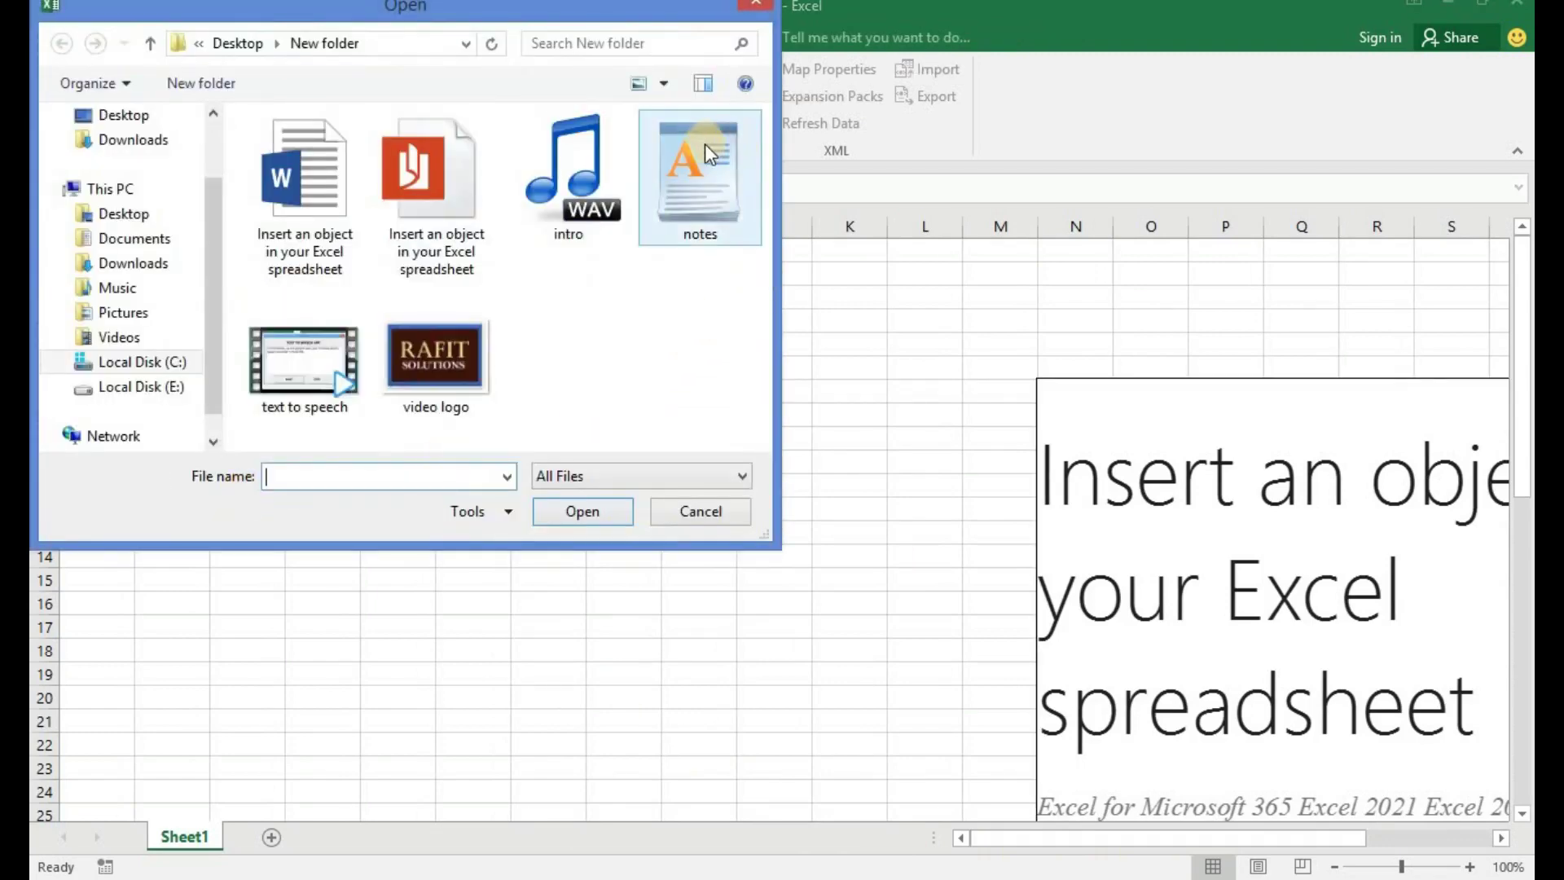
{"action": "double_click", "coordinate": [705, 143]}
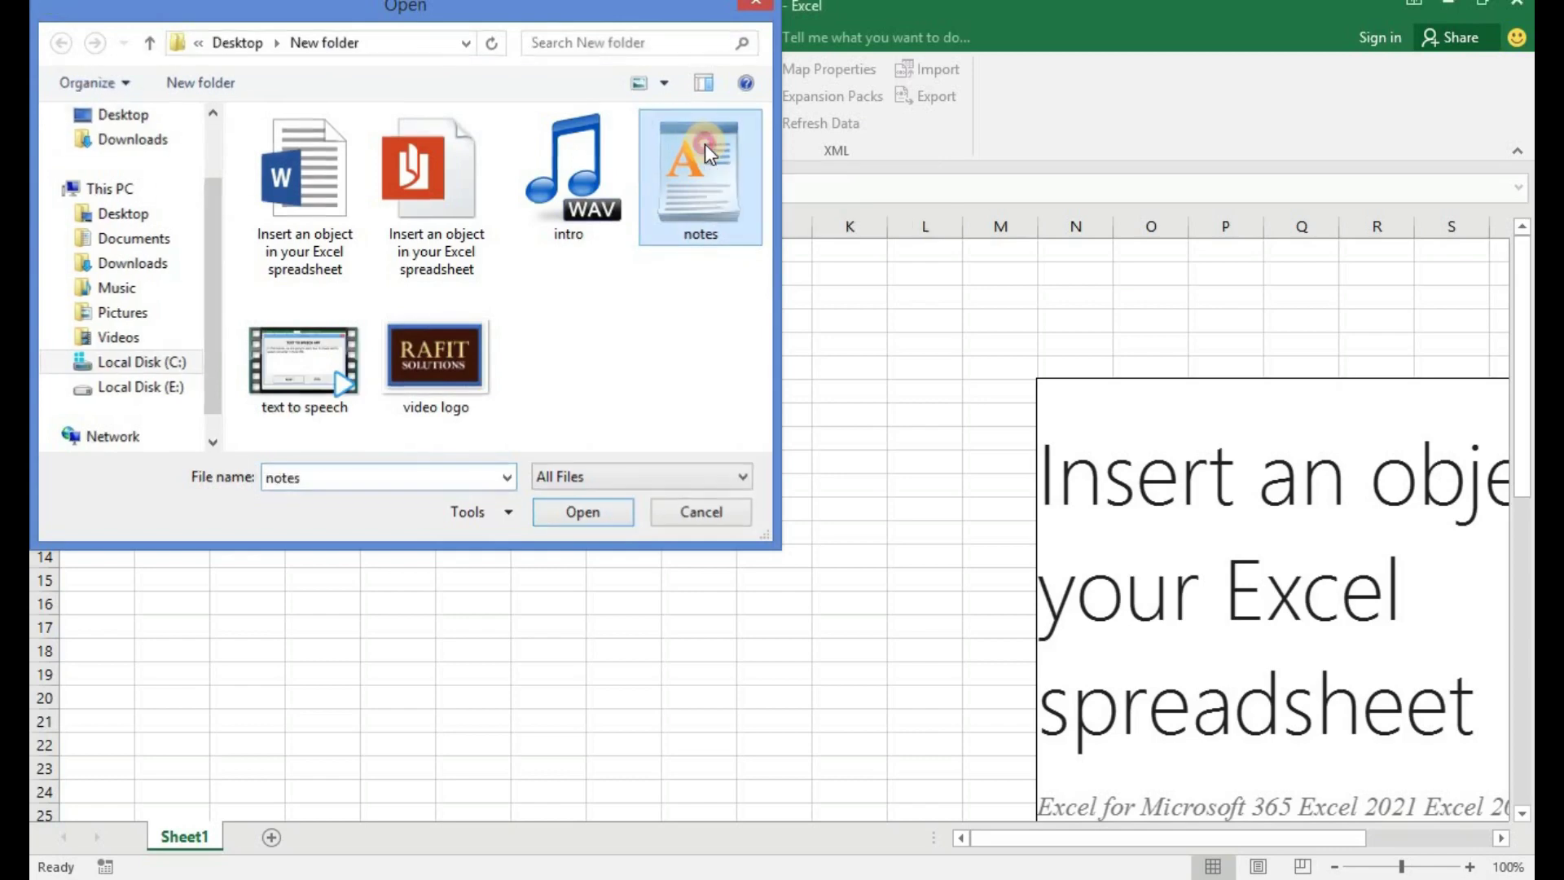
{"action": "left_click", "coordinate": [1077, 320]}
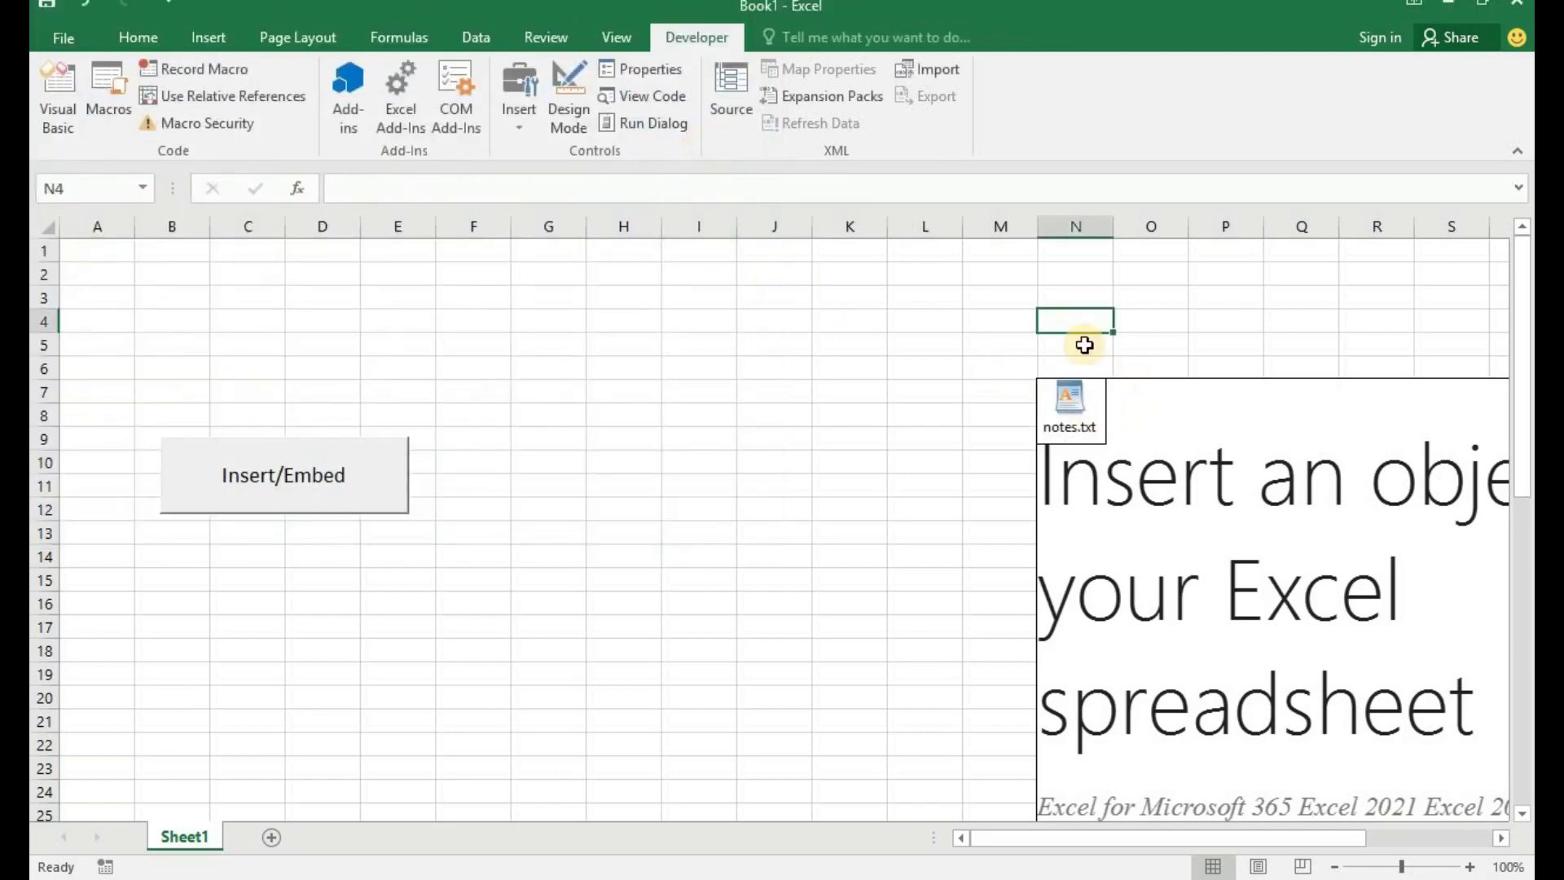
- Open the embedded notes.txt in WordPad to verify its contents, then close it
{"action": "double_click", "coordinate": [1080, 413]}
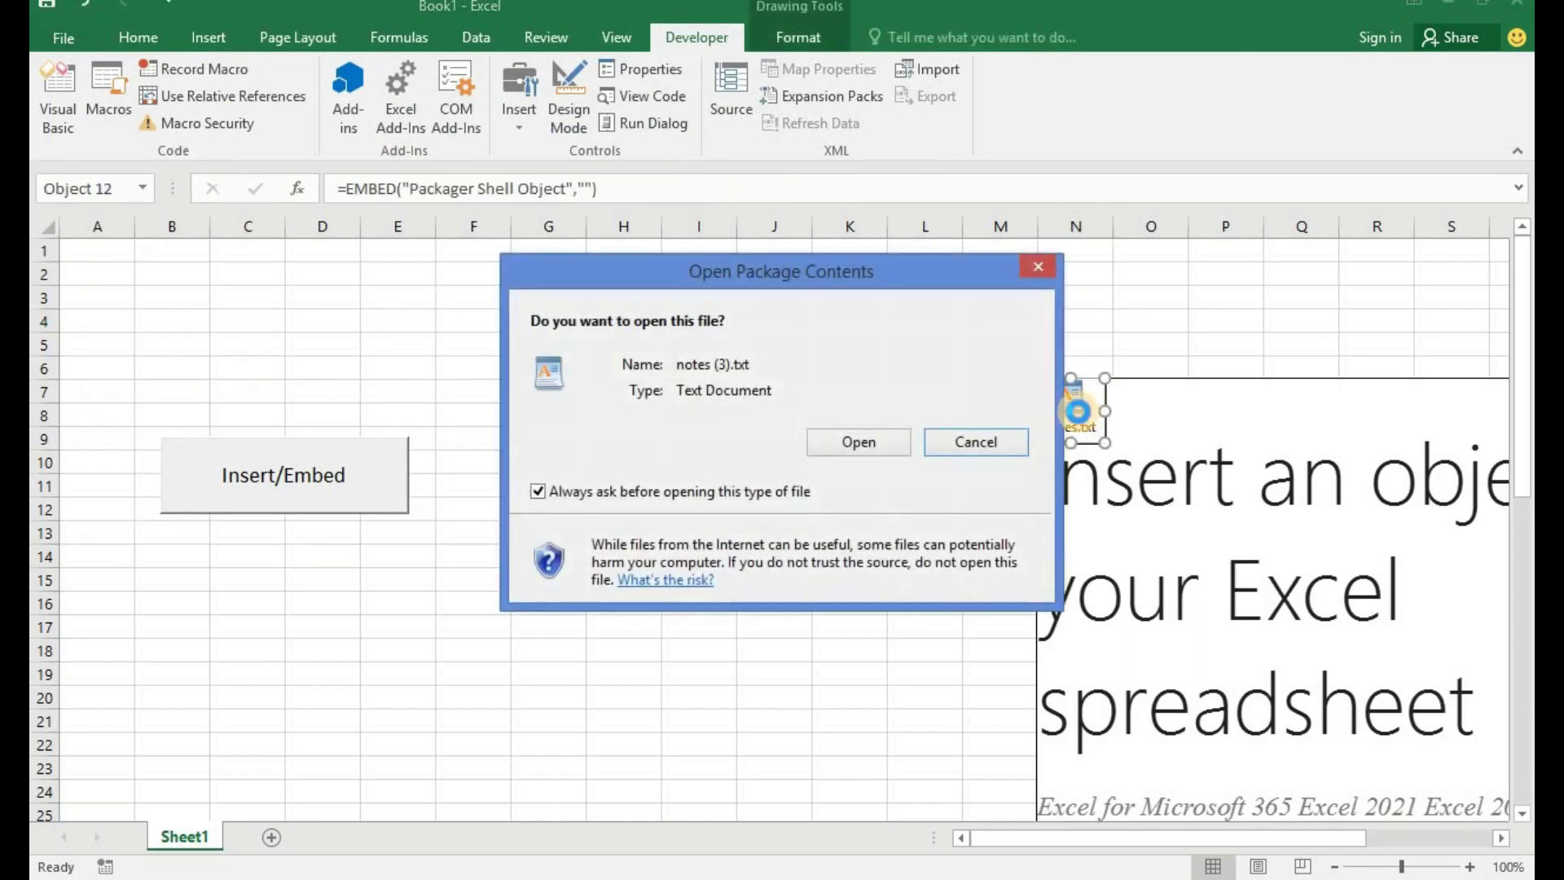
{"action": "left_click", "coordinate": [836, 443]}
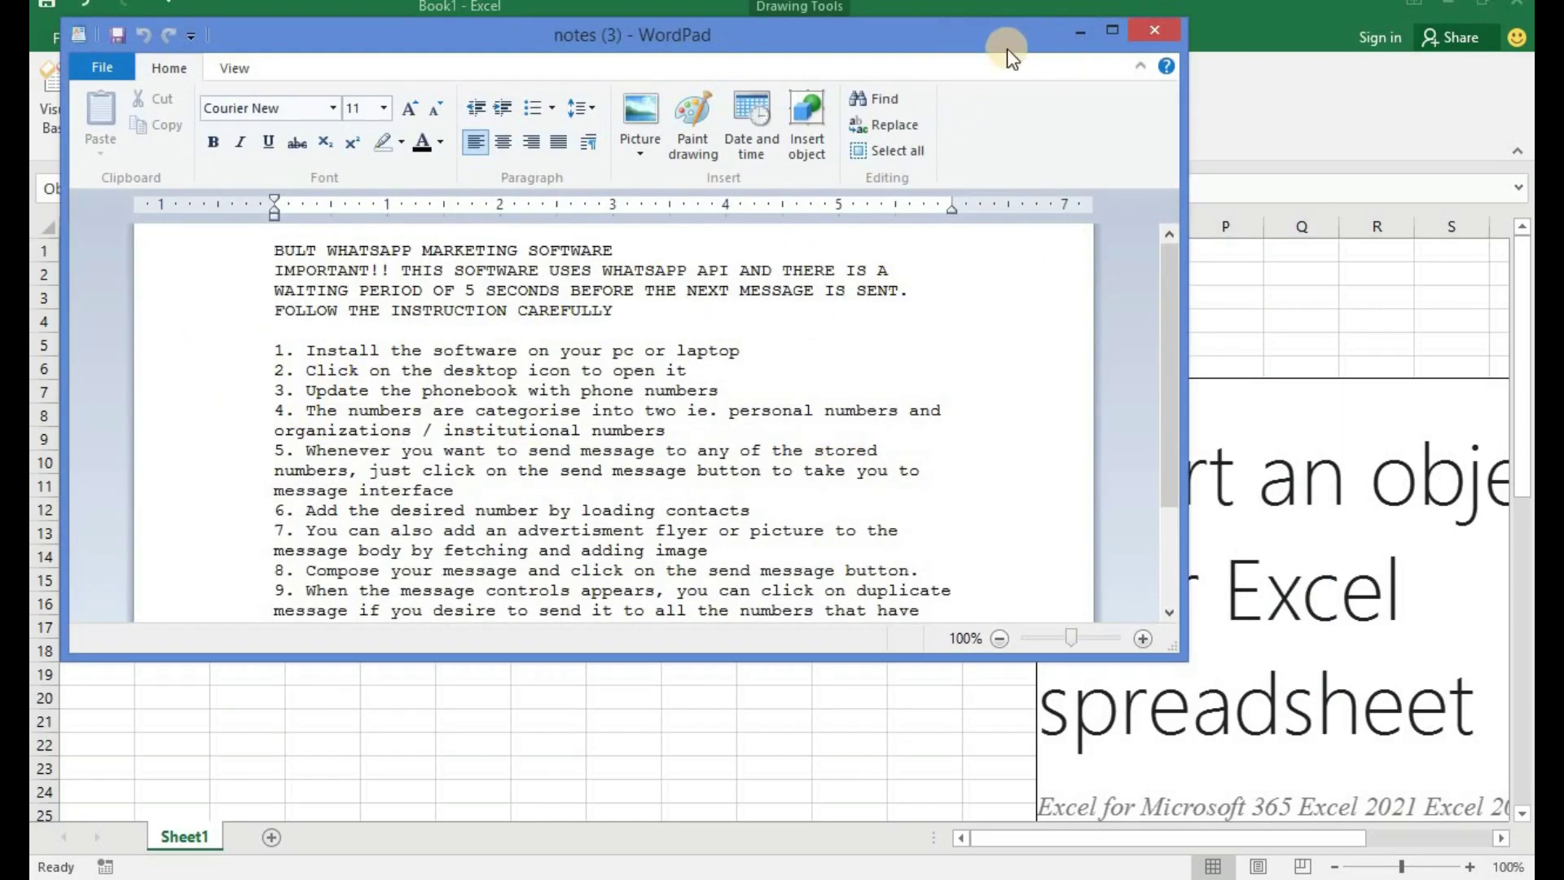
{"action": "left_click", "coordinate": [1159, 29]}
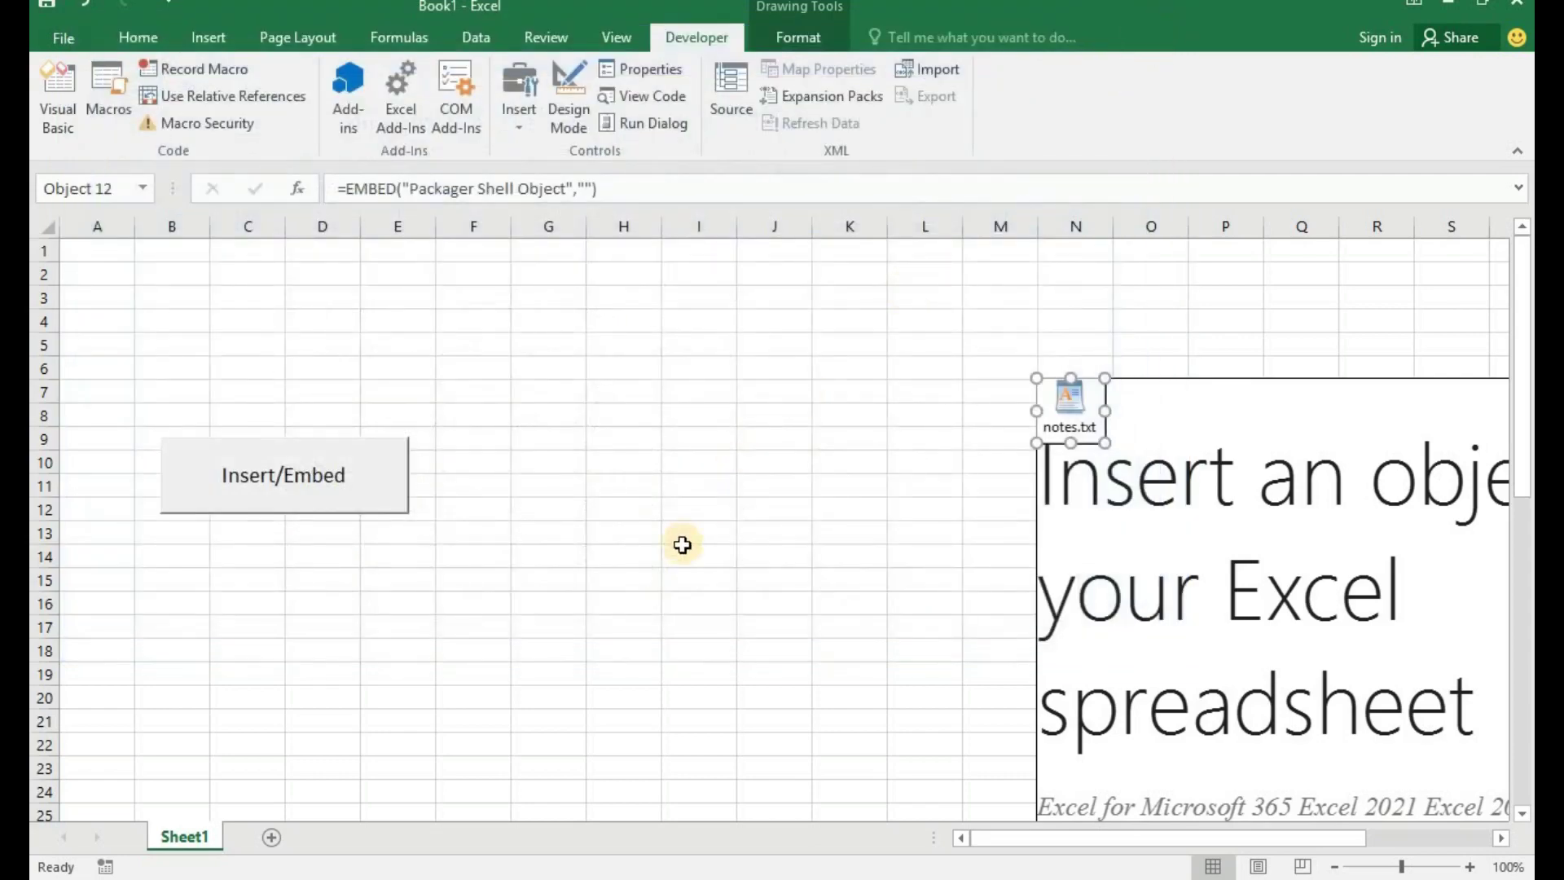
- Use Insert/Embed to embed the text to speech.mp4 video as an icon on the sheet
{"action": "left_click", "coordinate": [306, 477]}
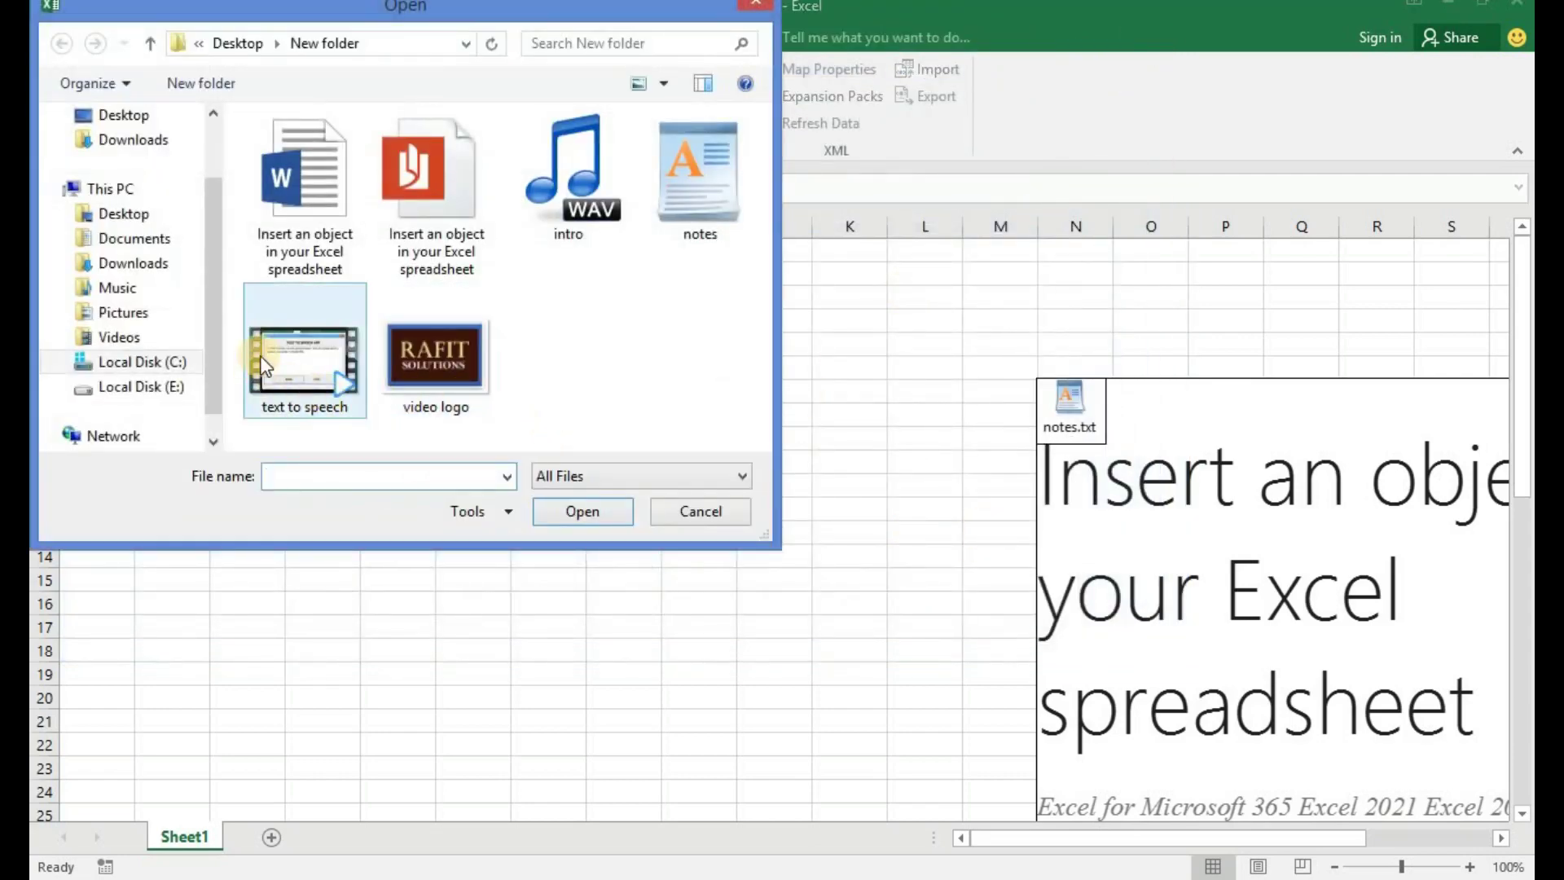
{"action": "double_click", "coordinate": [295, 355]}
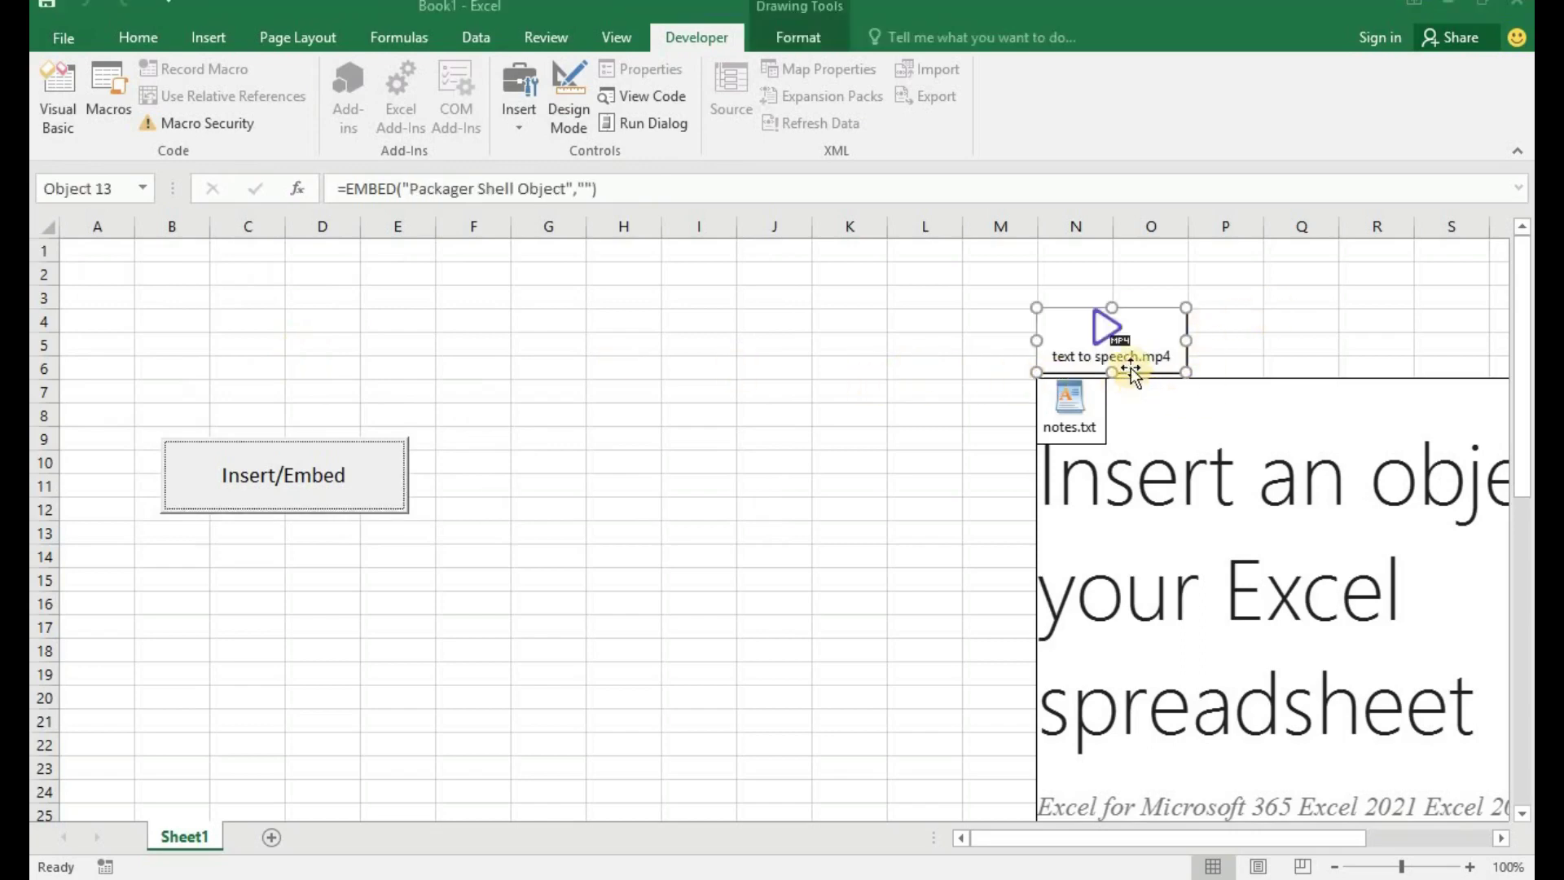
- Play the embedded text to speech video to confirm it works, then close the player
{"action": "double_click", "coordinate": [1094, 338]}
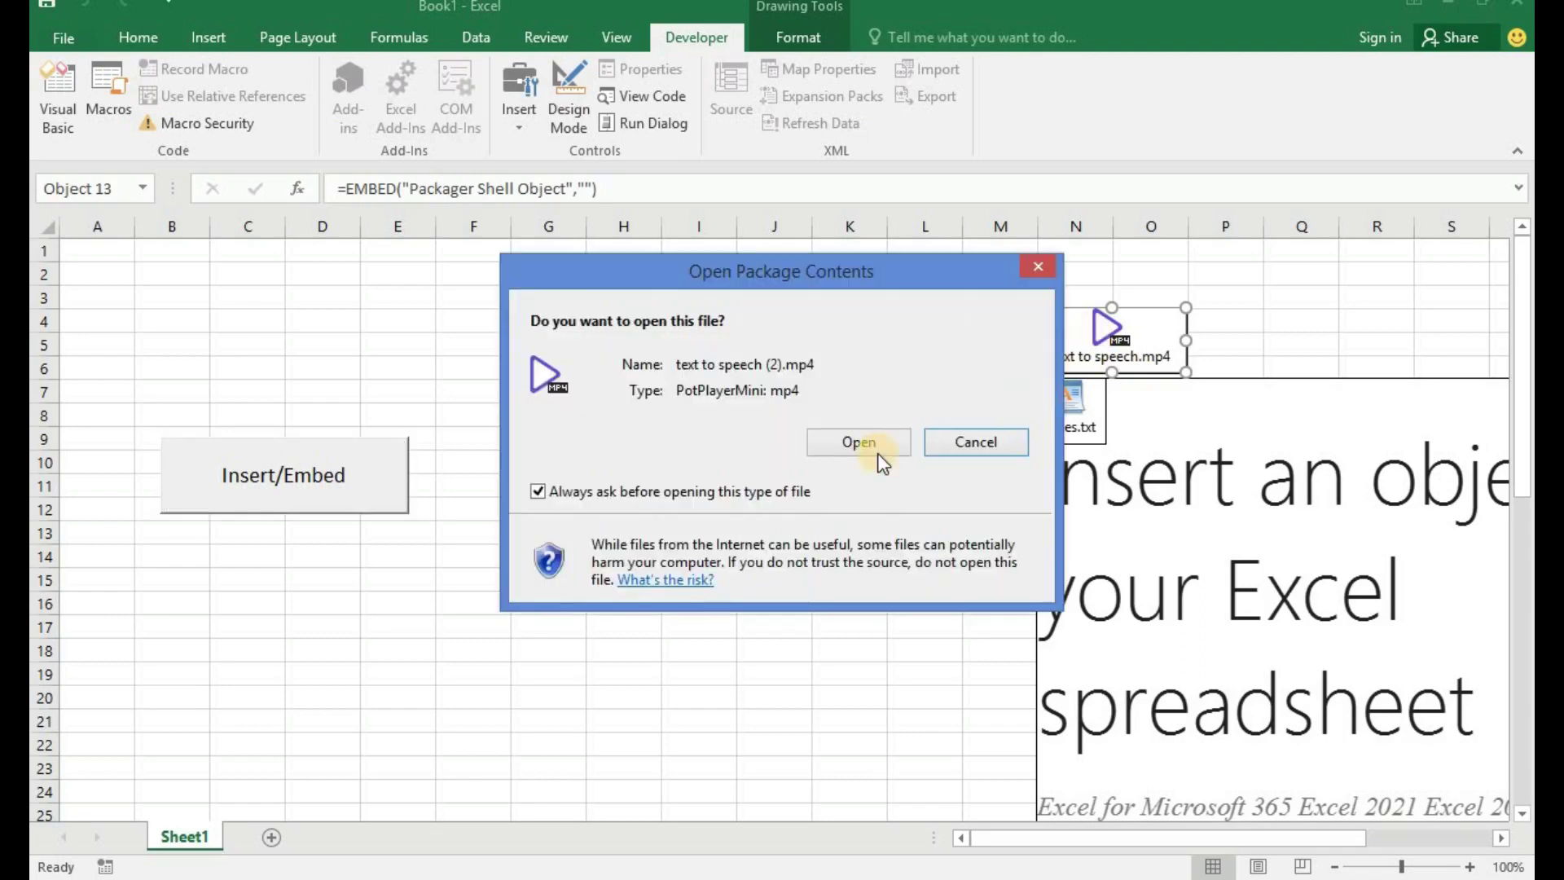
{"action": "left_click", "coordinate": [859, 442]}
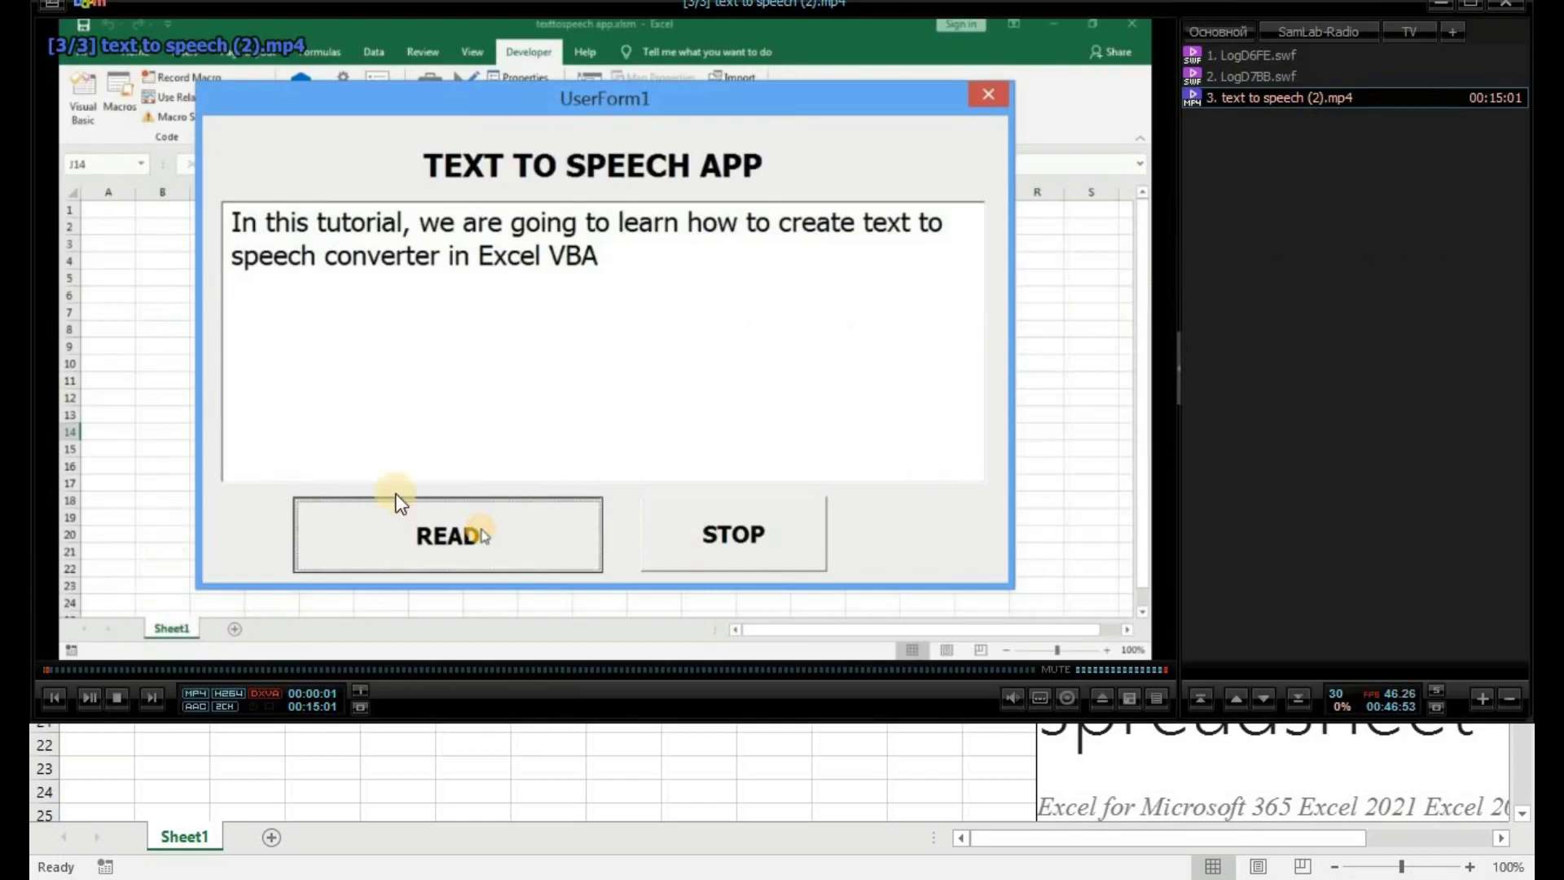
{"action": "key", "text": "alt+F4"}
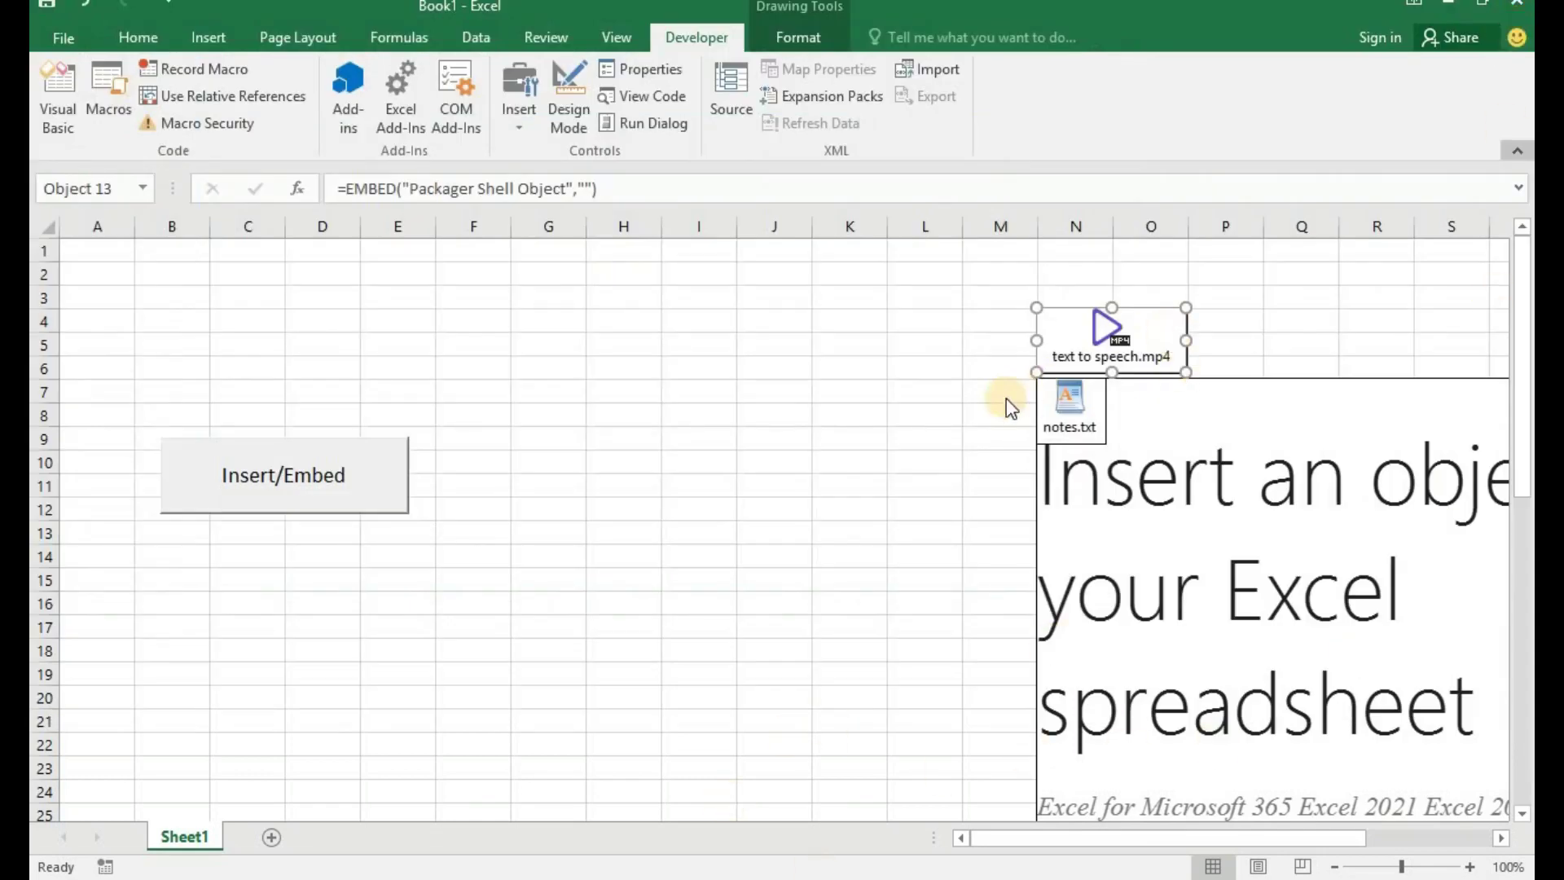
{"action": "left_click", "coordinate": [945, 404]}
- Use Insert/Embed to embed the intro.wav audio file as an icon on the sheet
{"action": "left_click", "coordinate": [283, 486]}
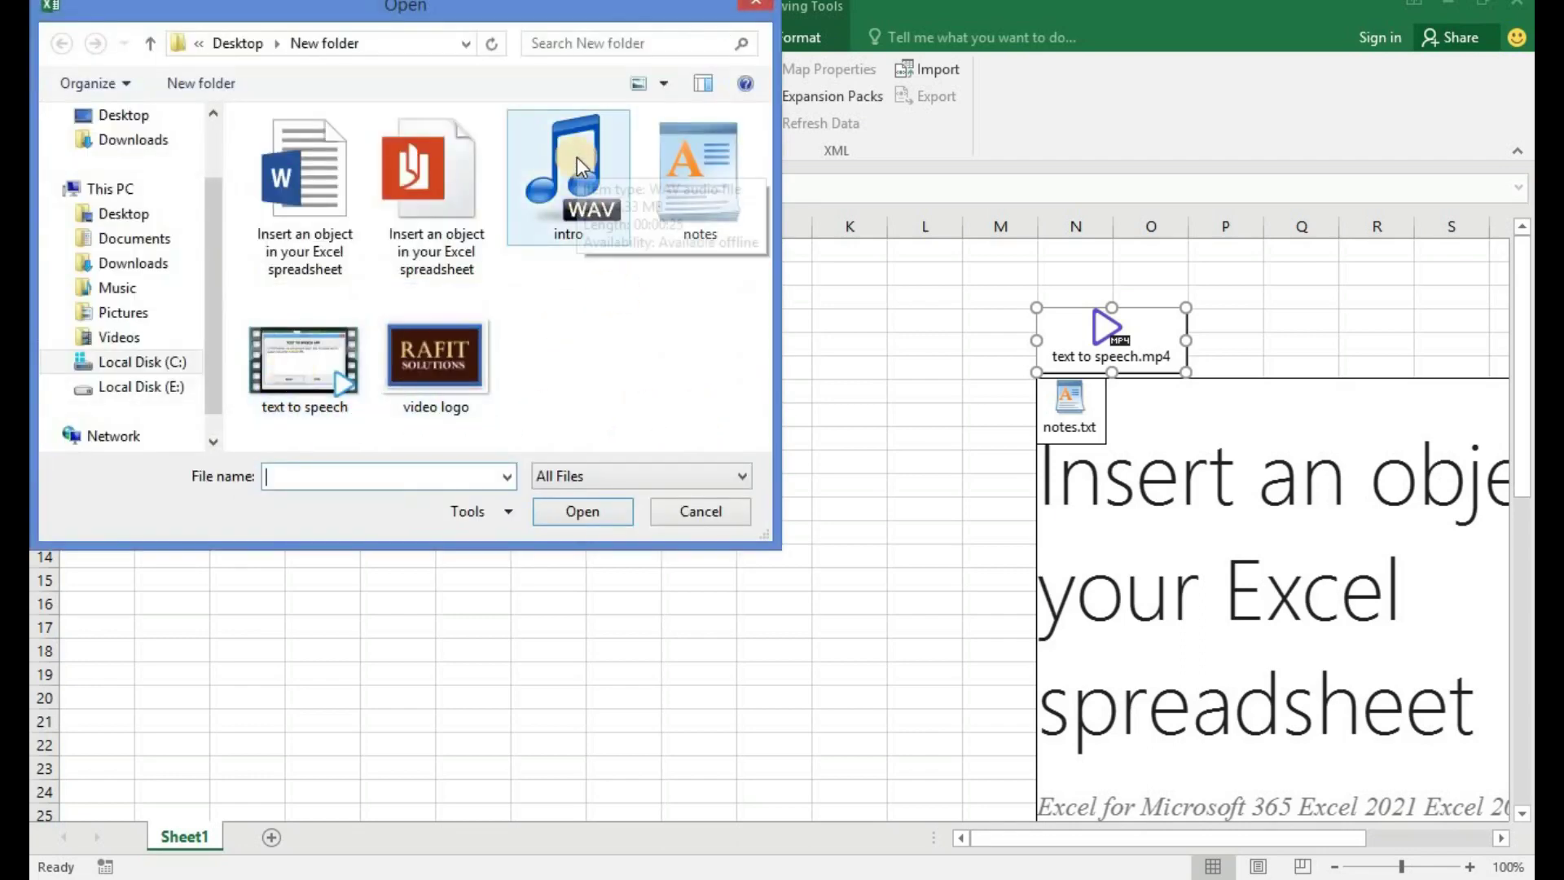
{"action": "mouse_move", "coordinate": [569, 171]}
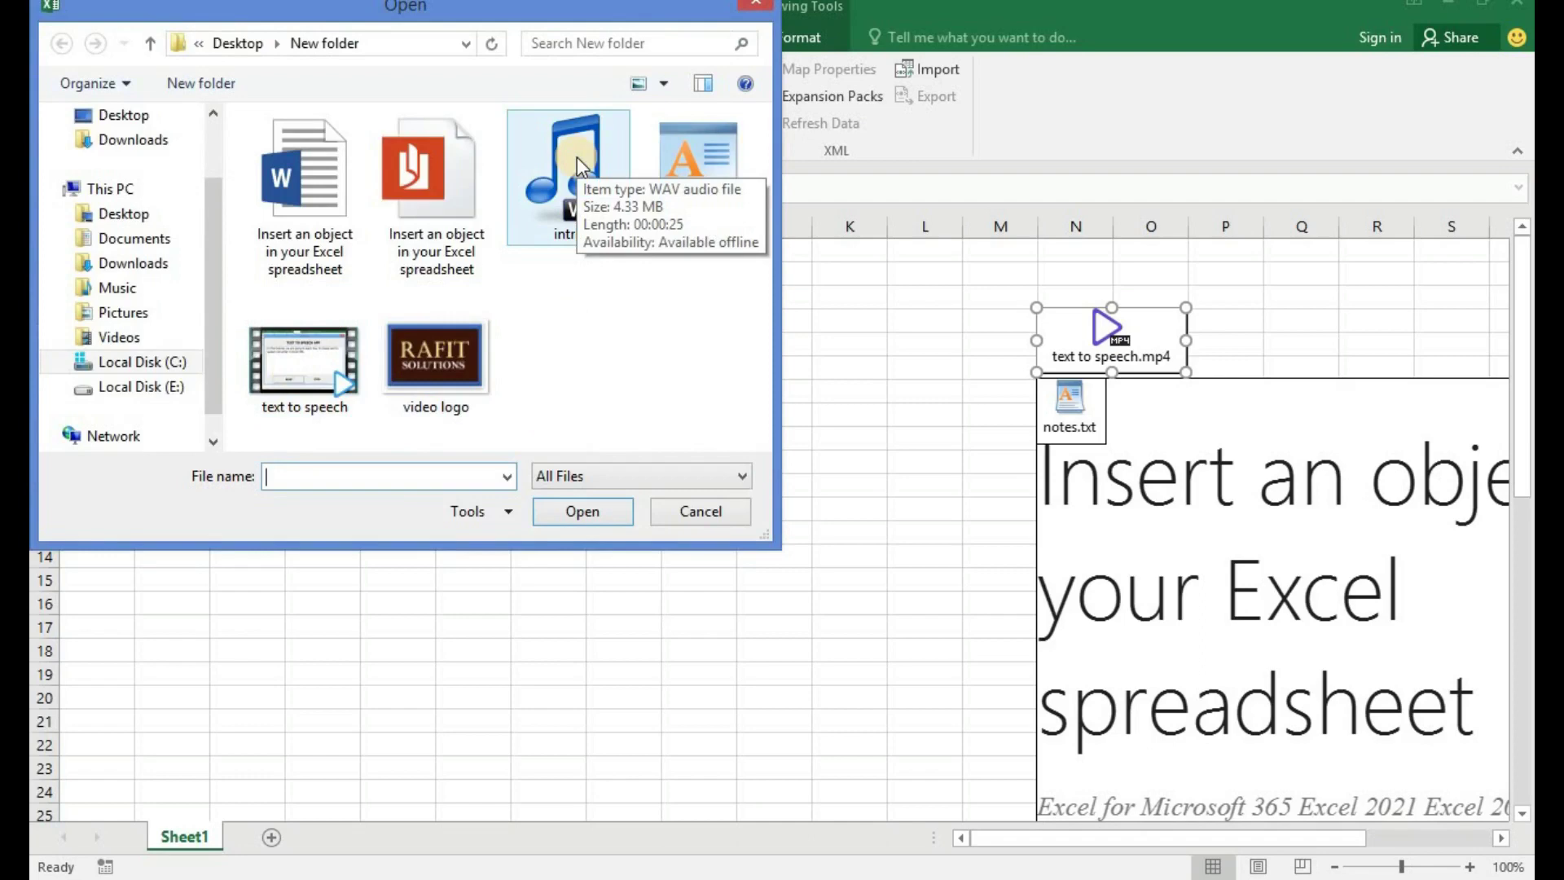
{"action": "double_click", "coordinate": [577, 157]}
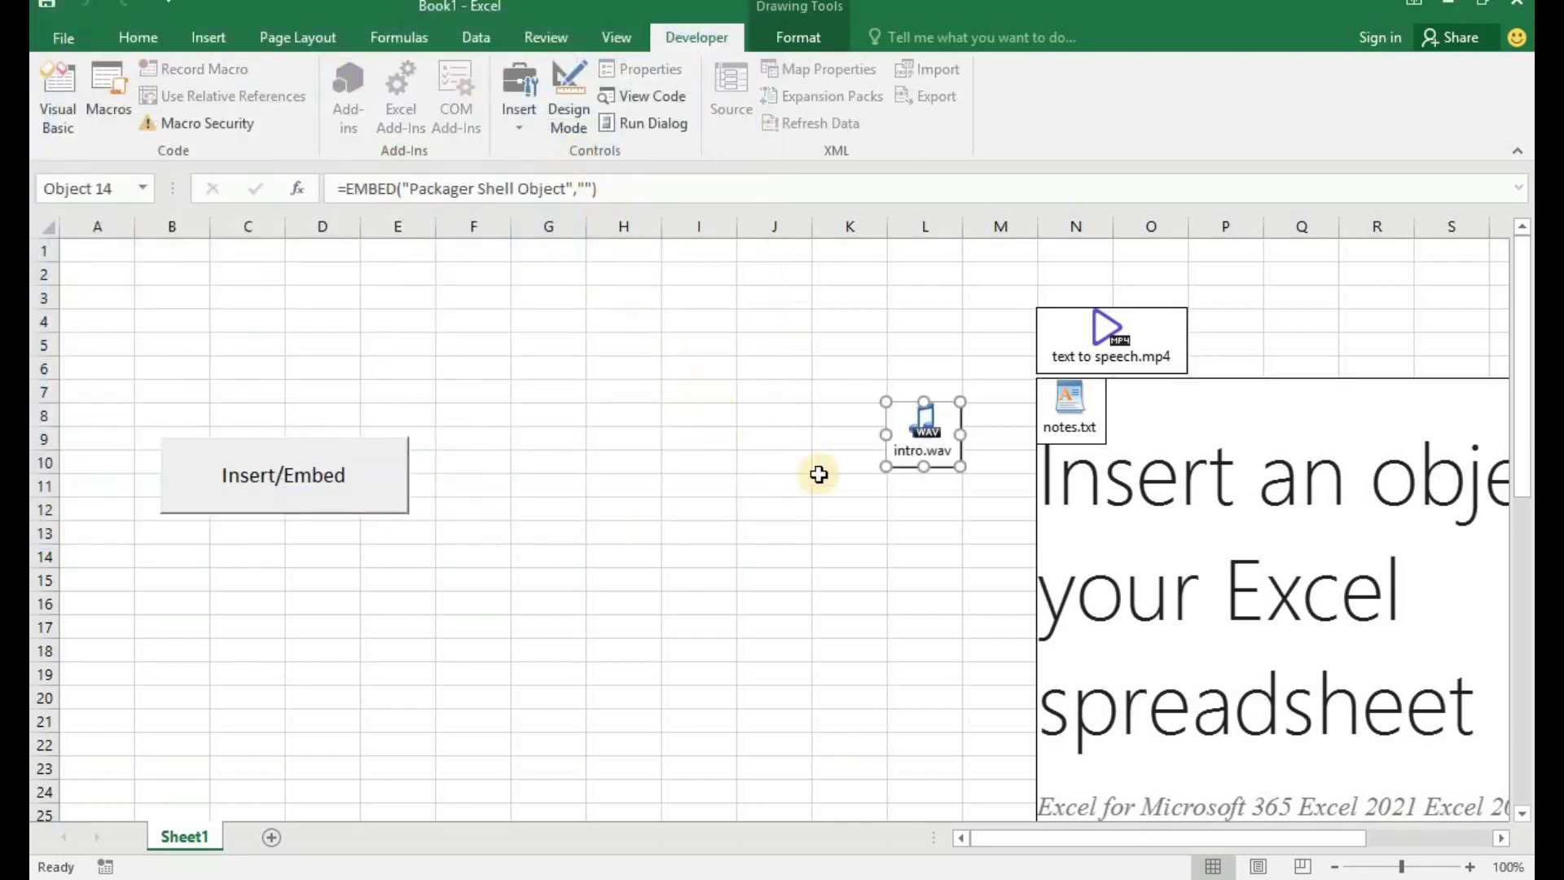
{"action": "left_click", "coordinate": [905, 516]}
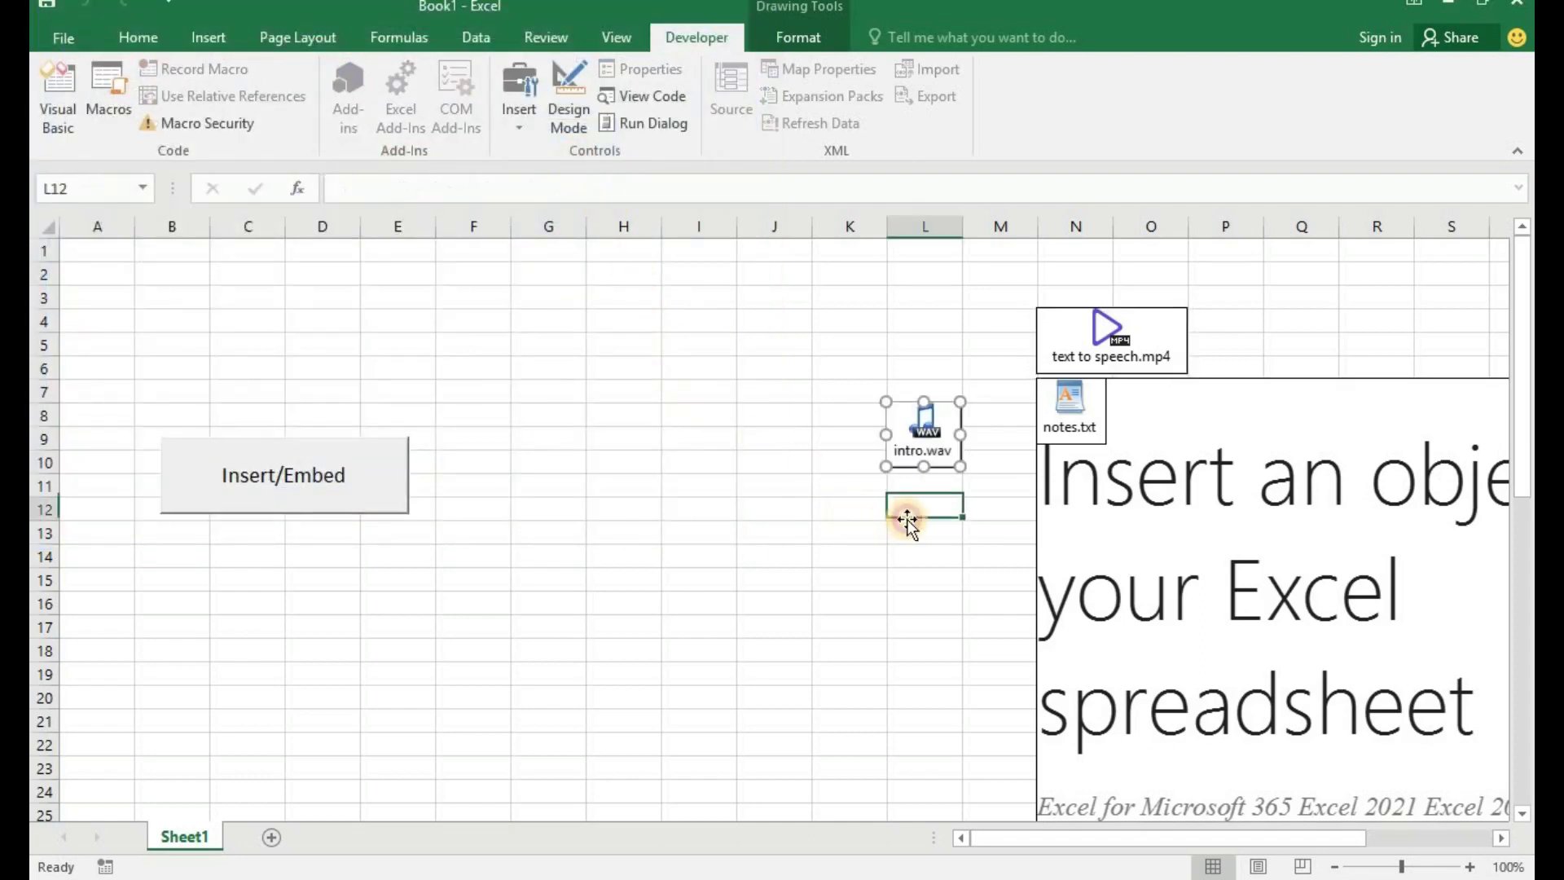
- Play back the embedded intro.wav in CometPlayer, then stop and close the player
{"action": "left_click", "coordinate": [926, 425]}
{"action": "double_click", "coordinate": [926, 425]}
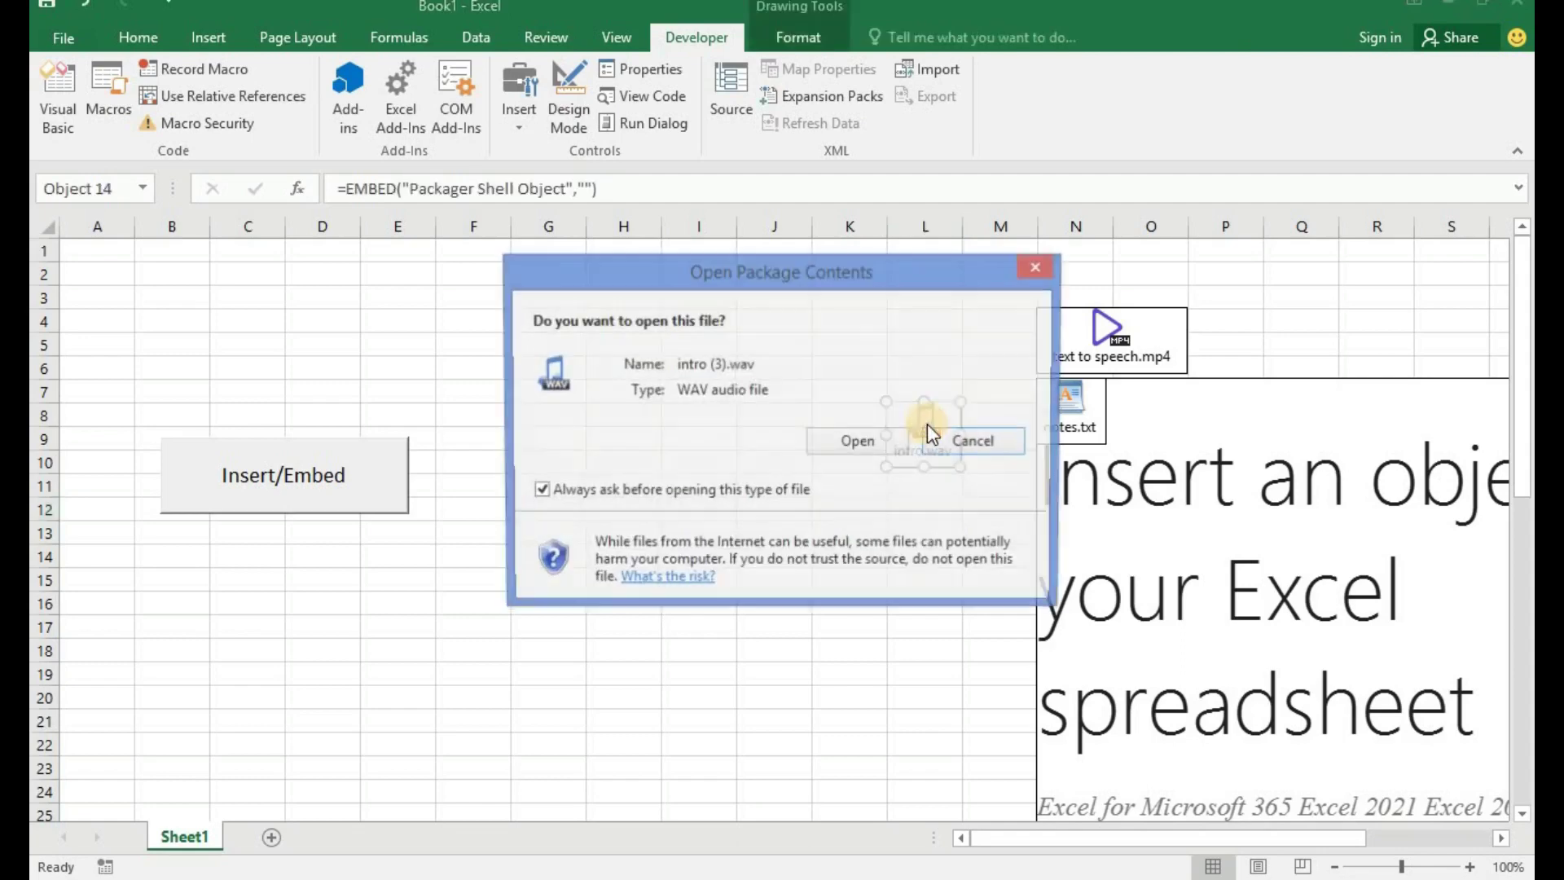
{"action": "left_click", "coordinate": [859, 448]}
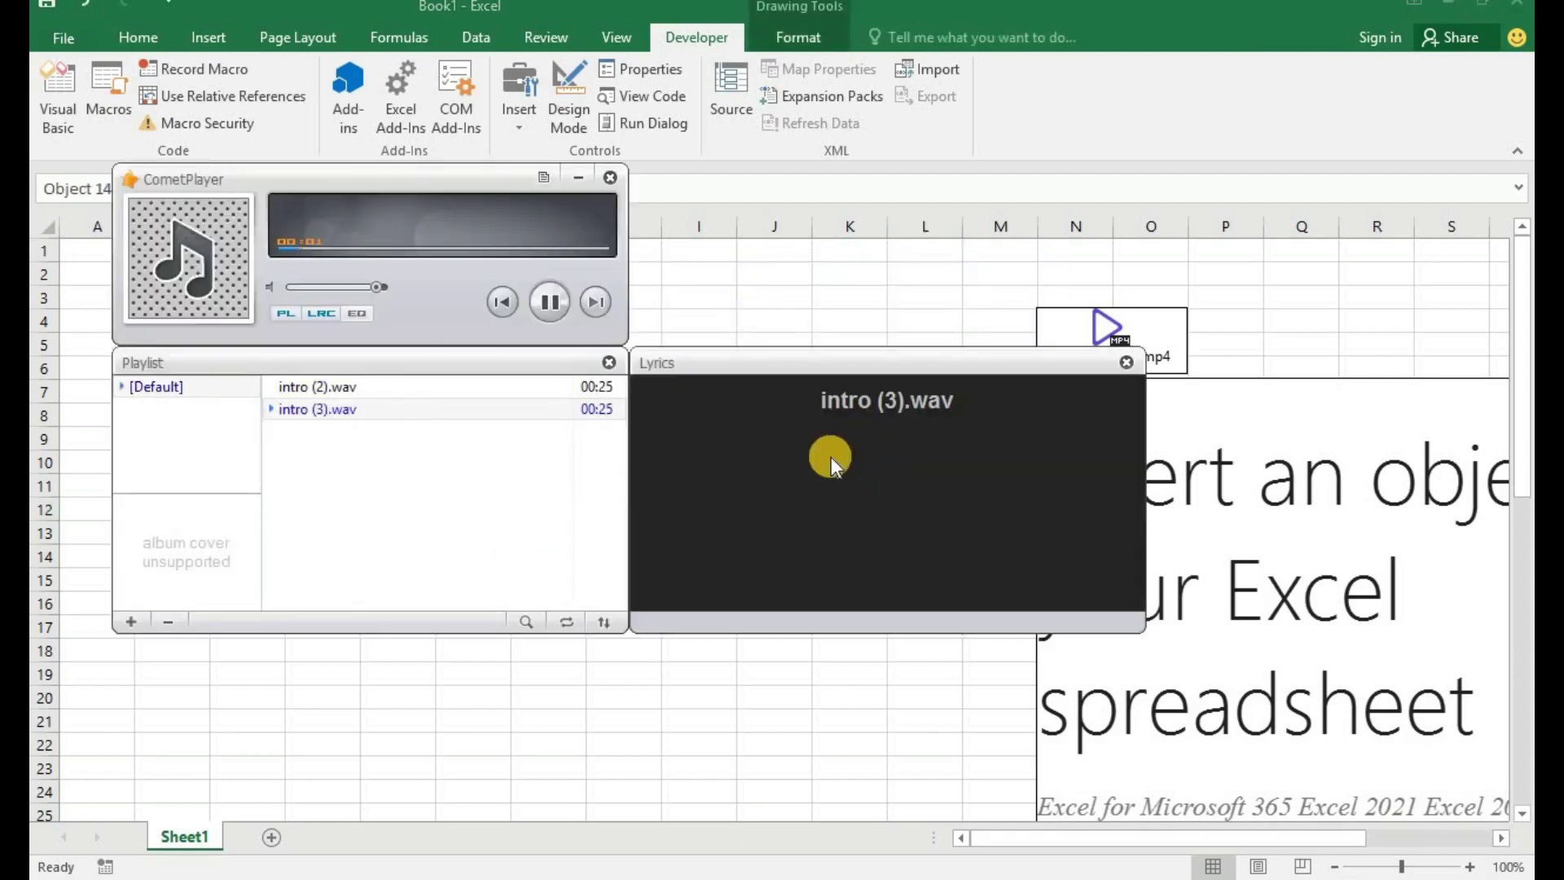
{"action": "left_click", "coordinate": [611, 180]}
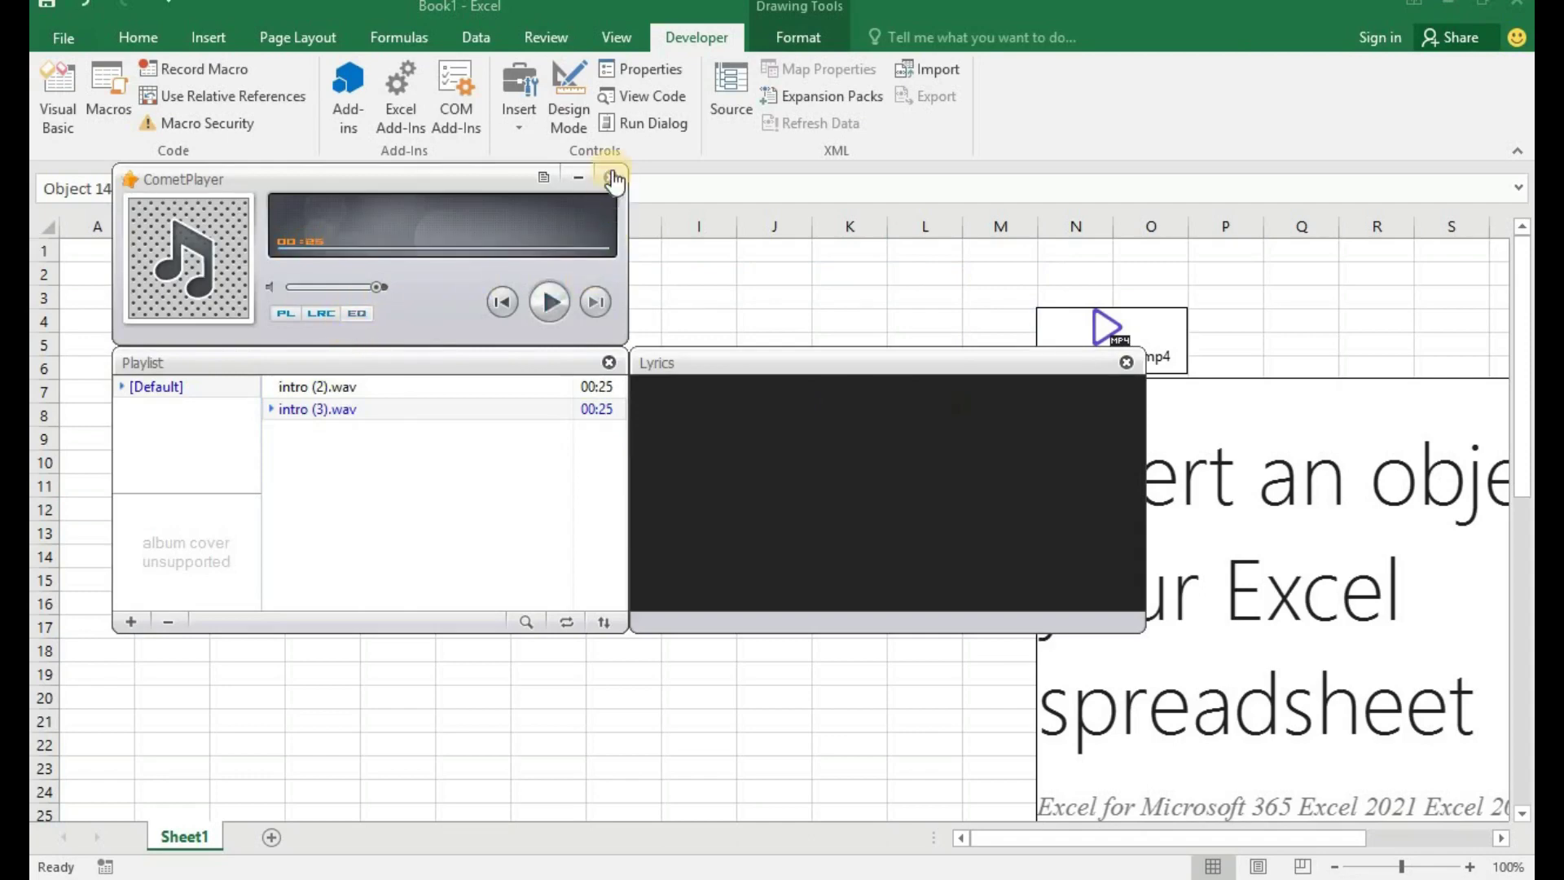
{"action": "left_click", "coordinate": [613, 179]}
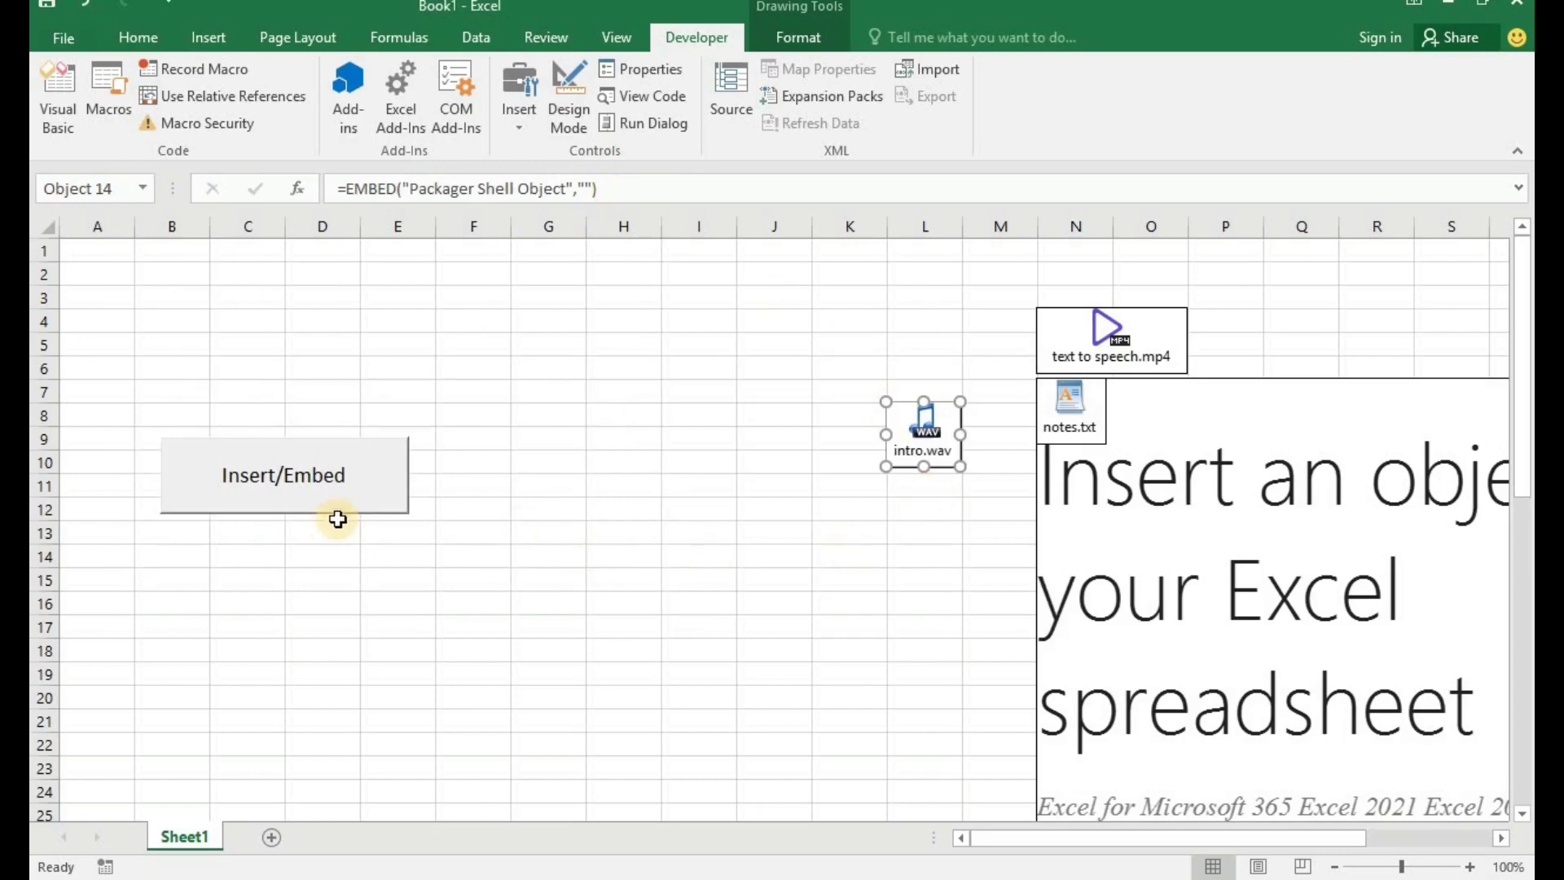
- Use Insert/Embed to embed the video logo.png image as an icon on the sheet
{"action": "left_click", "coordinate": [334, 485]}
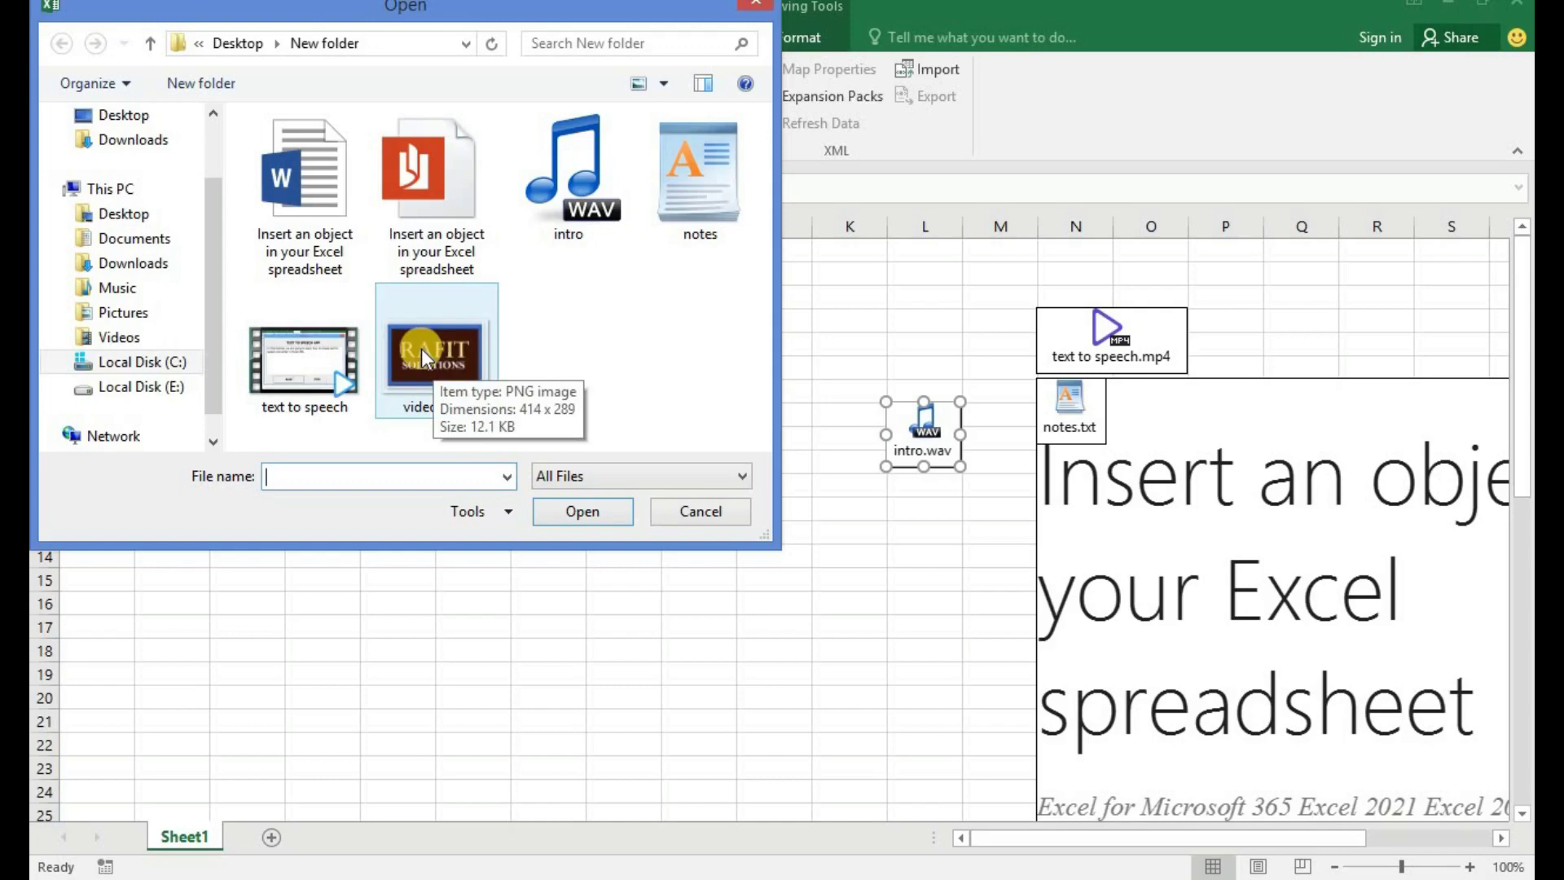
{"action": "left_click", "coordinate": [422, 348]}
{"action": "double_click", "coordinate": [421, 348]}
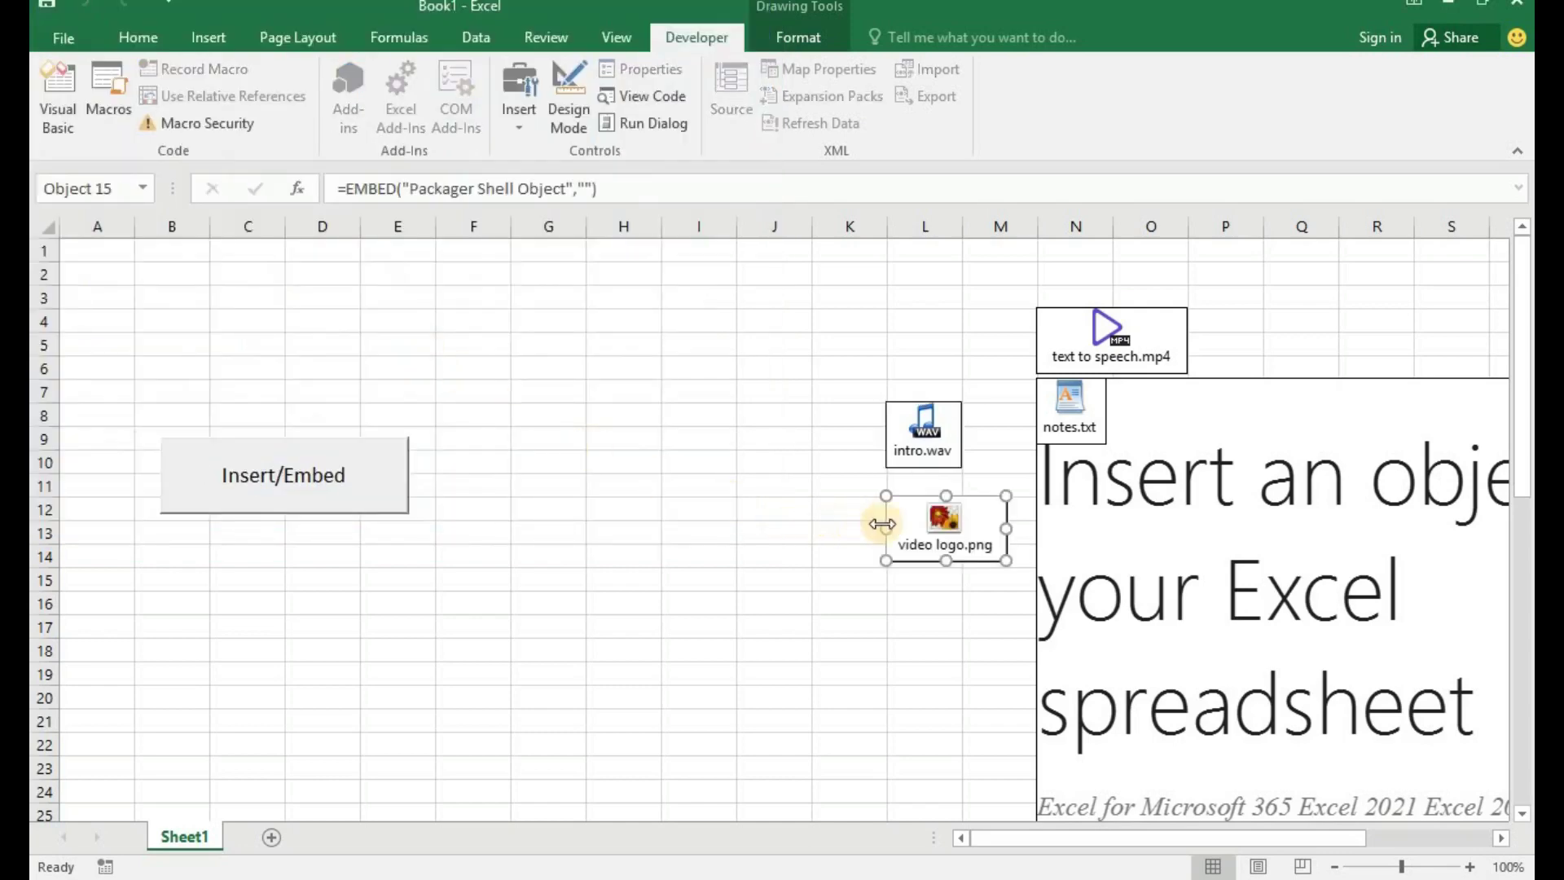
{"action": "left_click", "coordinate": [816, 550]}
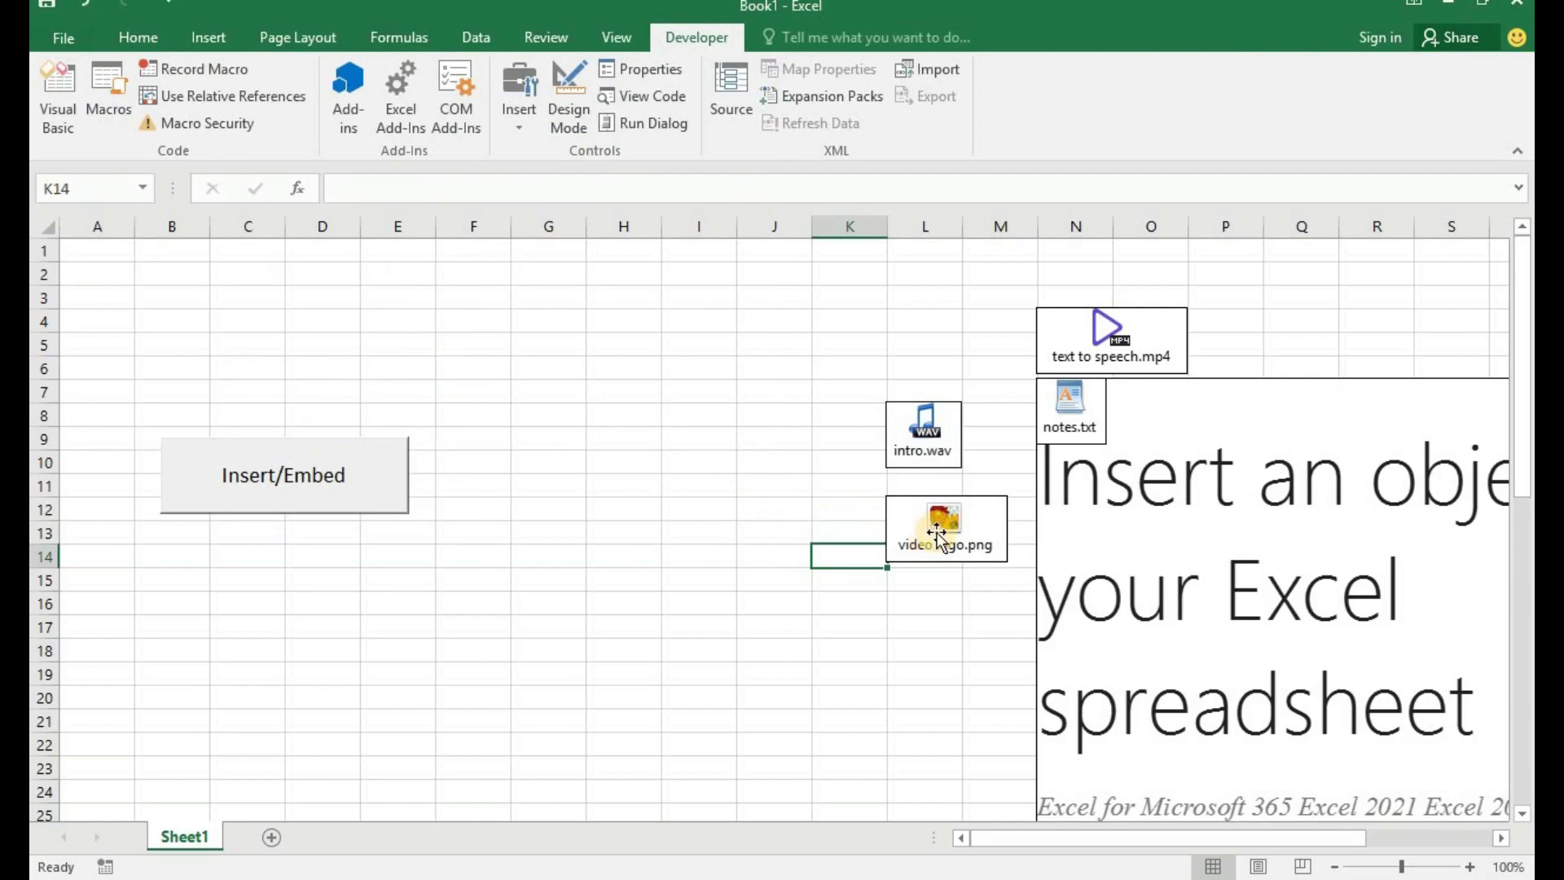
- Open the embedded video logo.png to show the RAFIT SOLUTIONS logo in Windows Photo Viewer
{"action": "double_click", "coordinate": [938, 531]}
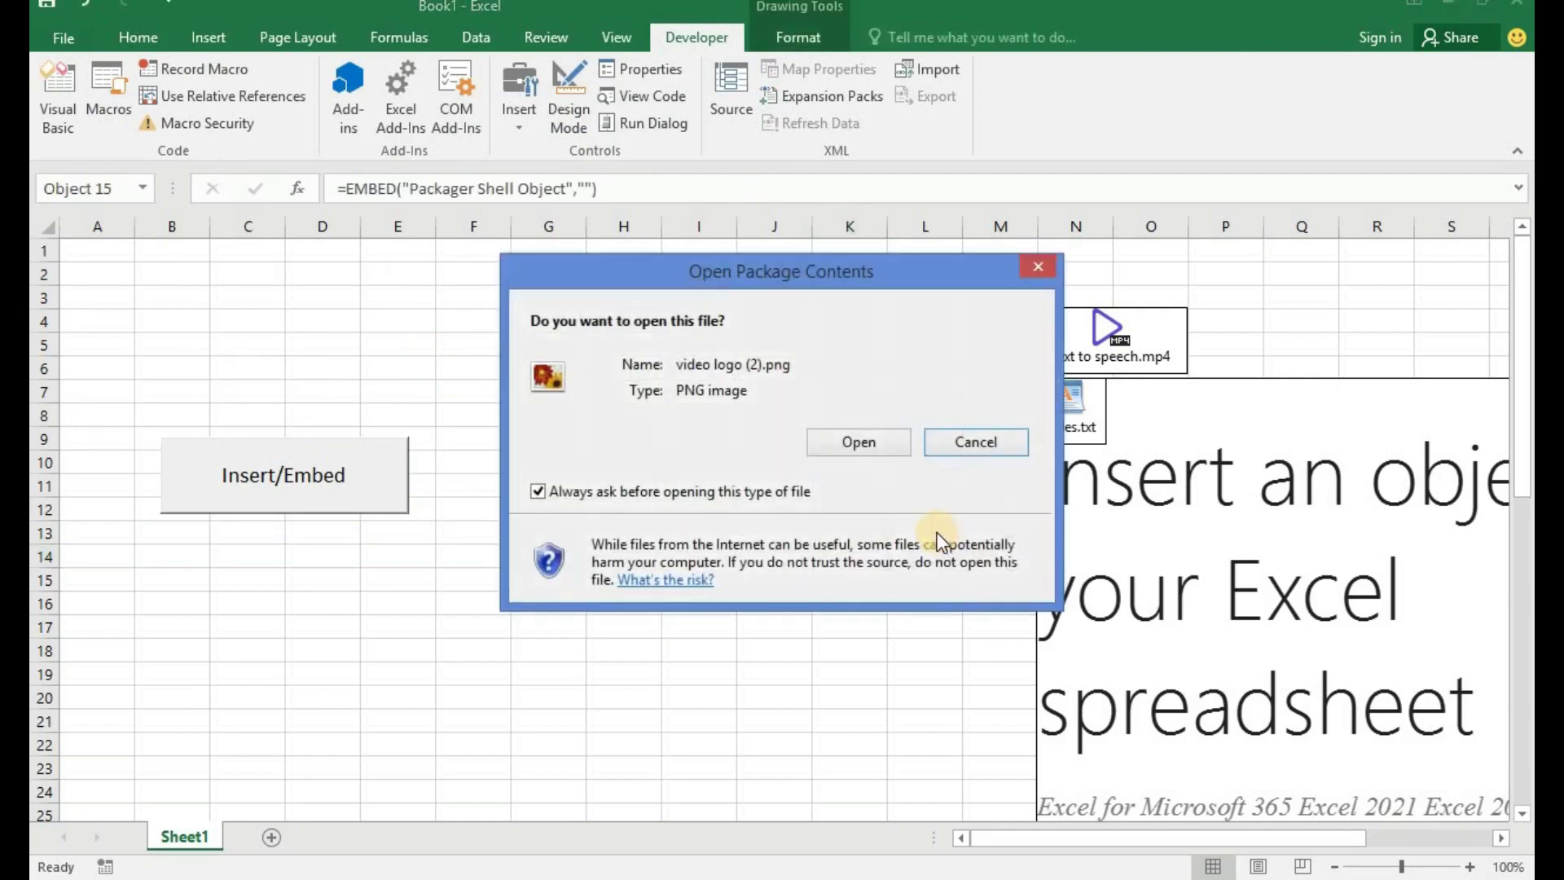
{"action": "left_click", "coordinate": [852, 441]}
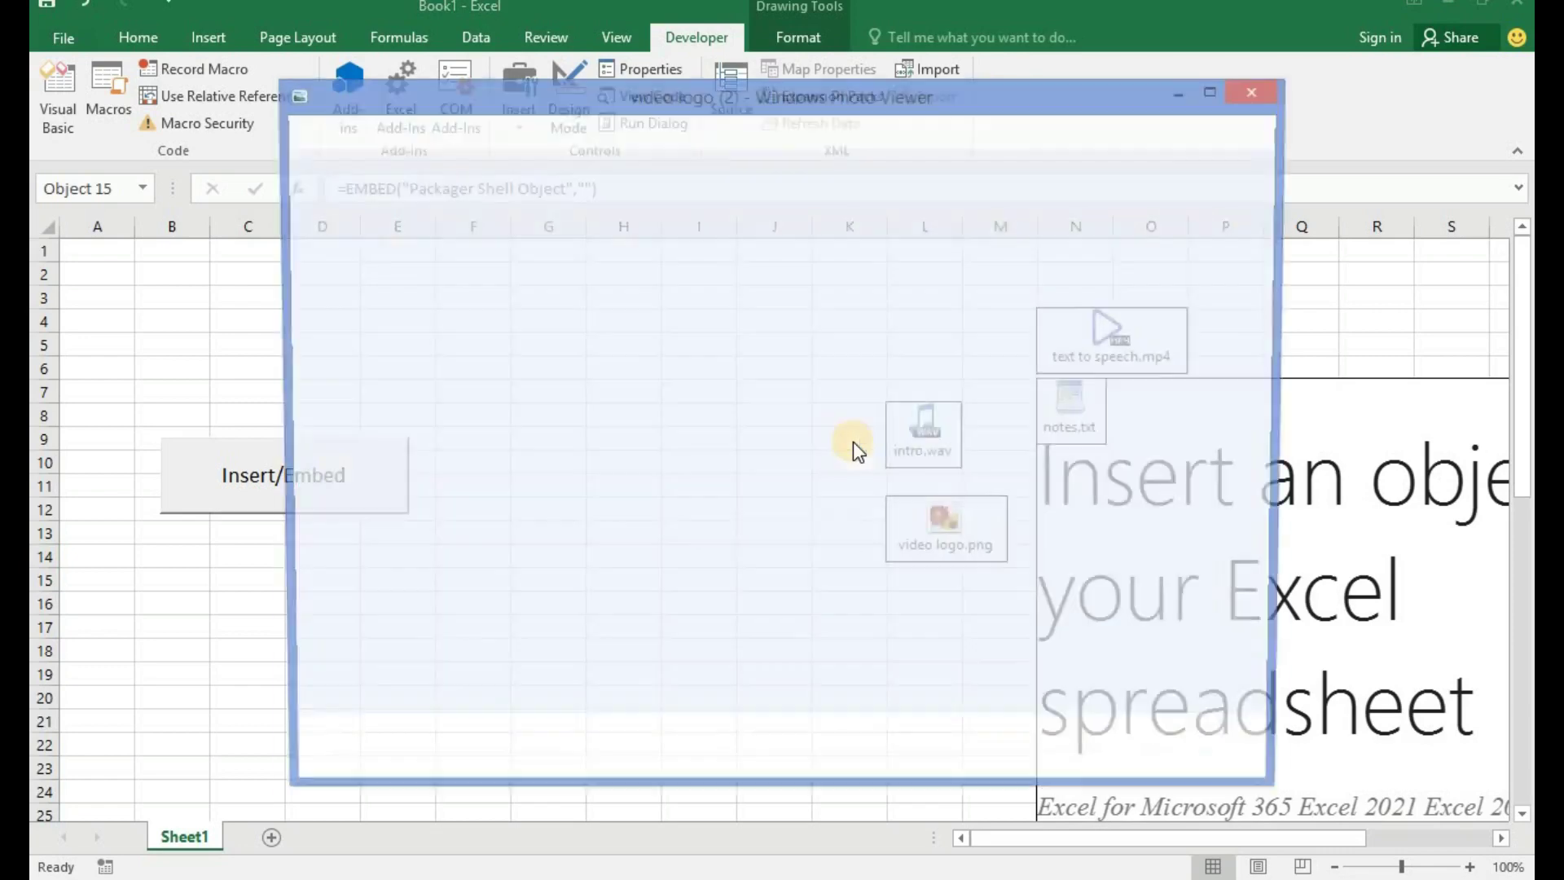